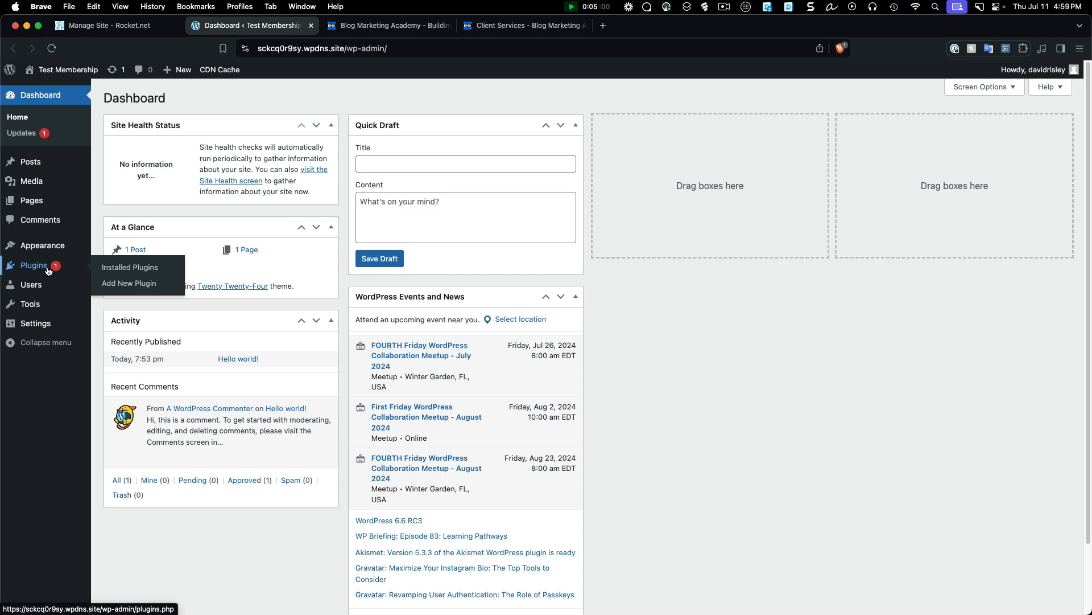
Step: Find the WooCommerce plugin by searching for "woocommerce" among the new plugins, then install and activate it
{"action": "left_click", "coordinate": [129, 283]}
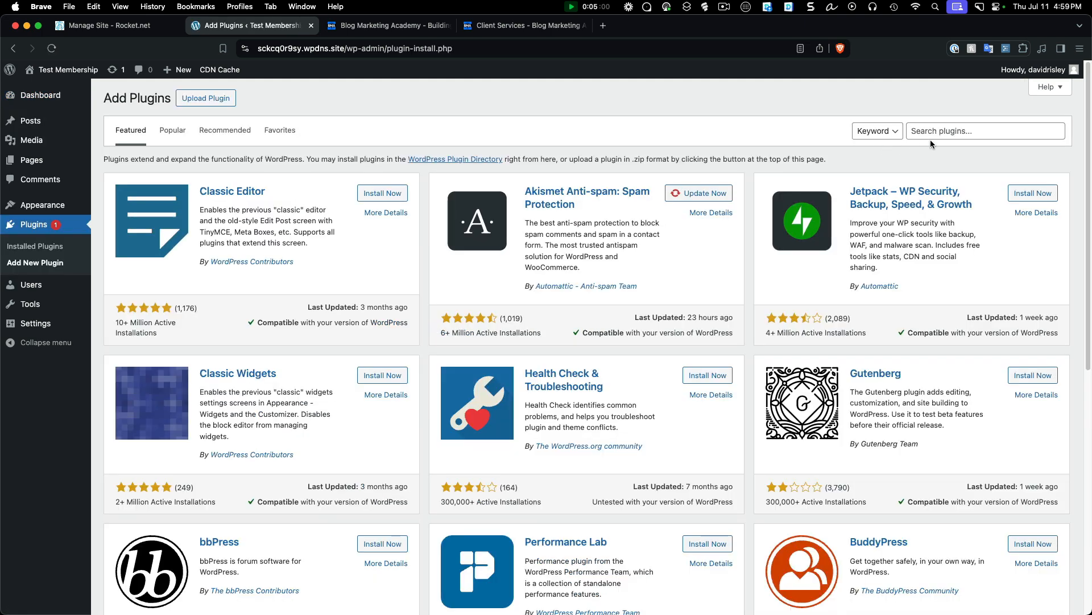
{"action": "left_click", "coordinate": [936, 132]}
{"action": "type", "text": "woocomme"}
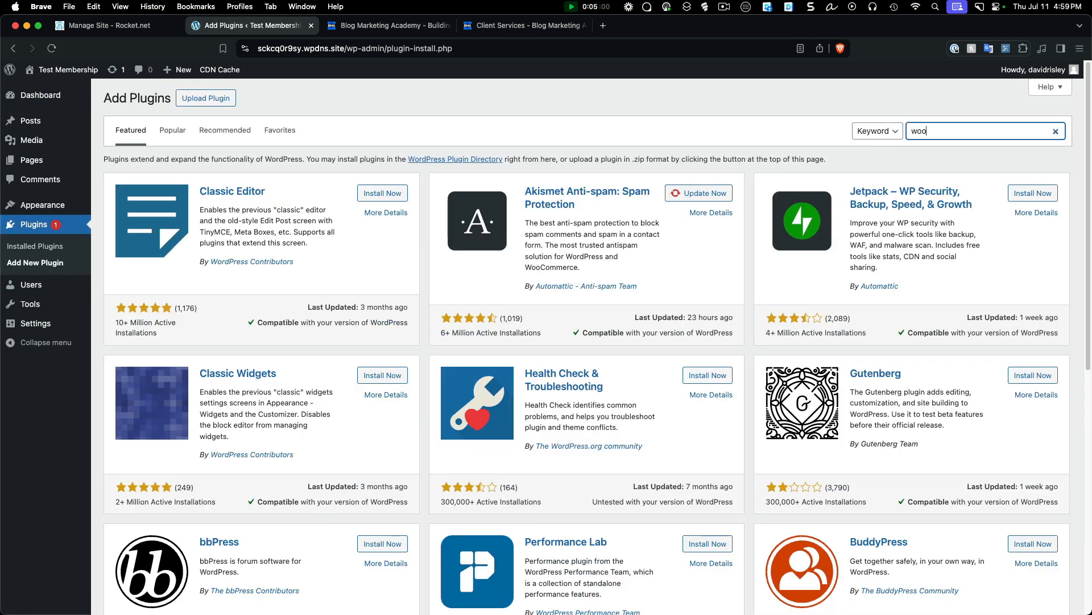
{"action": "type", "text": "rce"}
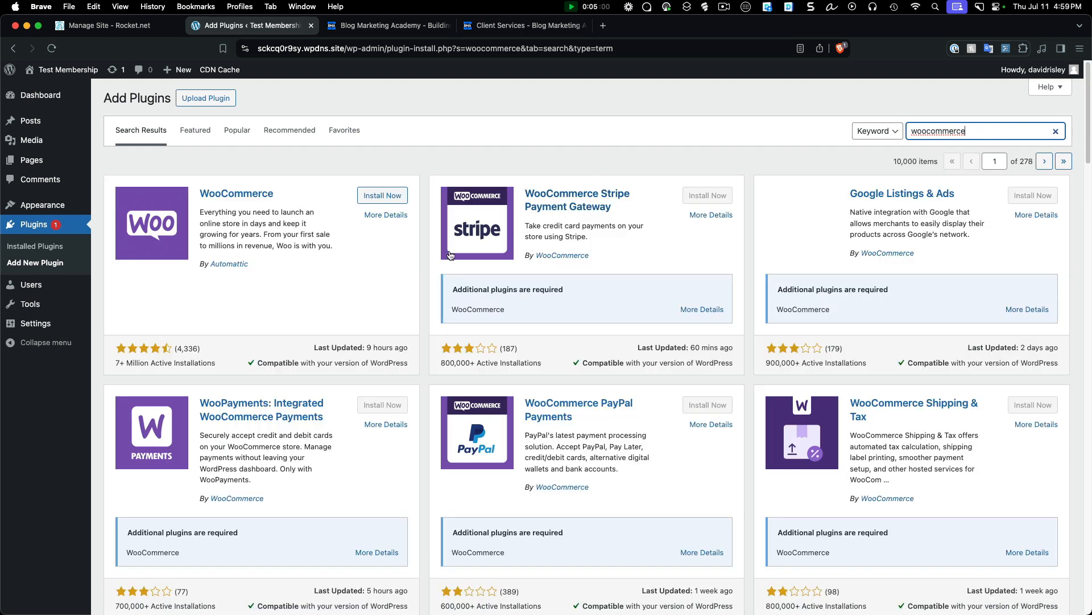
{"action": "left_click", "coordinate": [384, 199]}
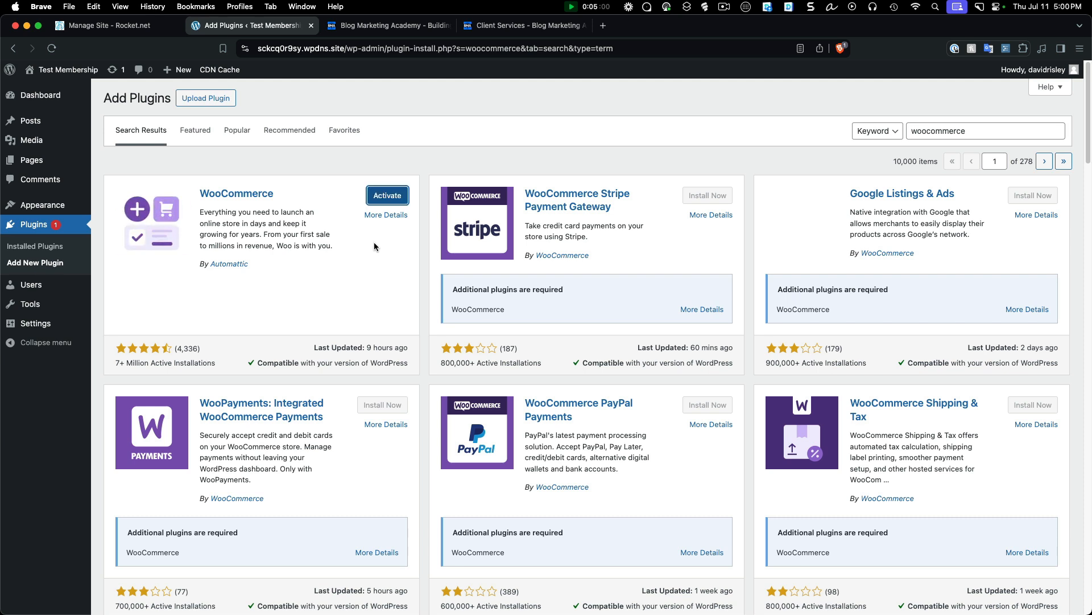
{"action": "left_click", "coordinate": [387, 196]}
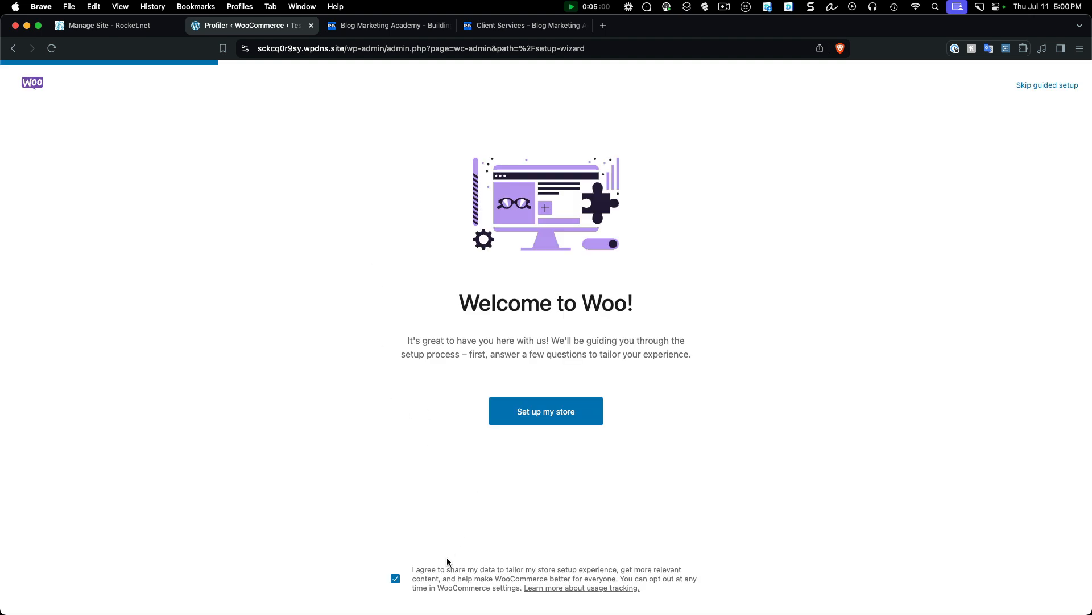
Step: Opt out of sharing data with WooCommerce and skip the guided store setup
{"action": "left_click", "coordinate": [396, 578]}
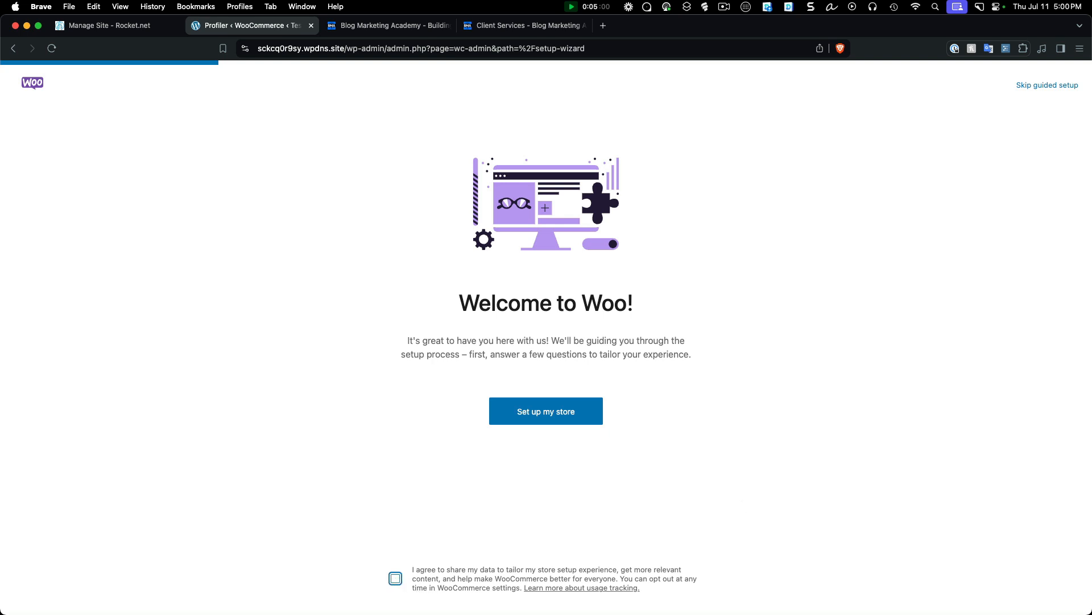
{"action": "left_click", "coordinate": [1015, 268]}
{"action": "left_click", "coordinate": [1053, 91]}
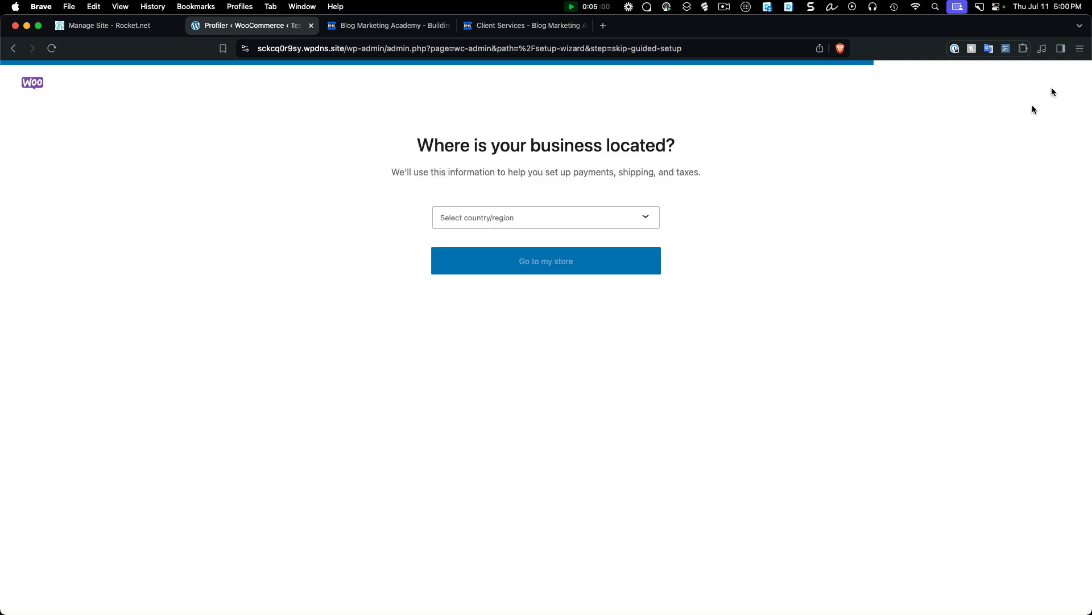
Step: Set the business location to United States (US) — Florida and continue to the store
{"action": "left_click", "coordinate": [520, 218]}
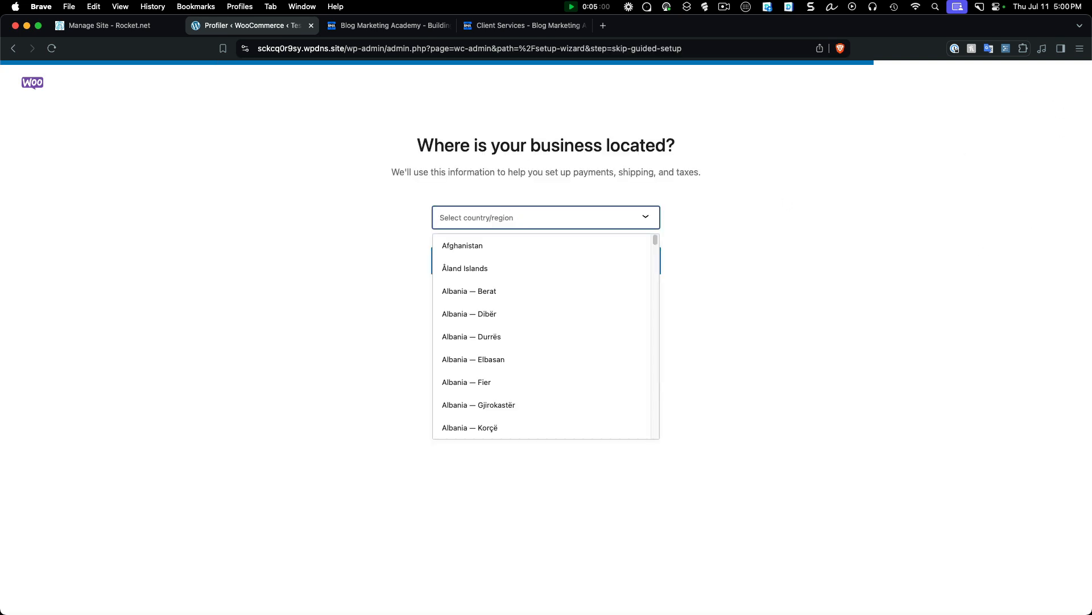
{"action": "type", "text": "un"}
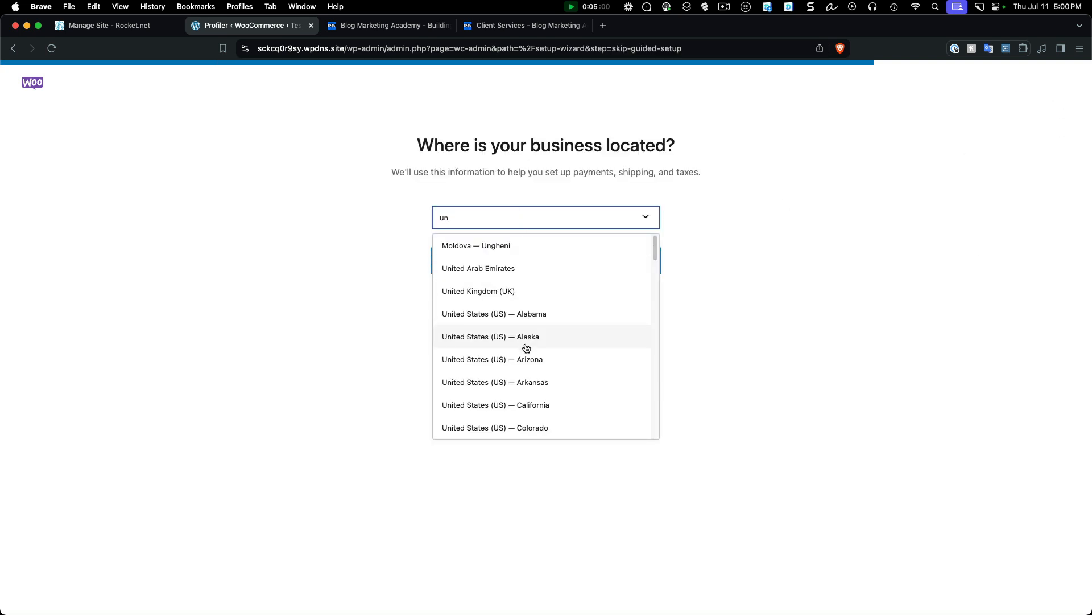
{"action": "scroll", "coordinate": [521, 350], "scroll_direction": "down", "scroll_amount": 5}
{"action": "left_click", "coordinate": [523, 398]}
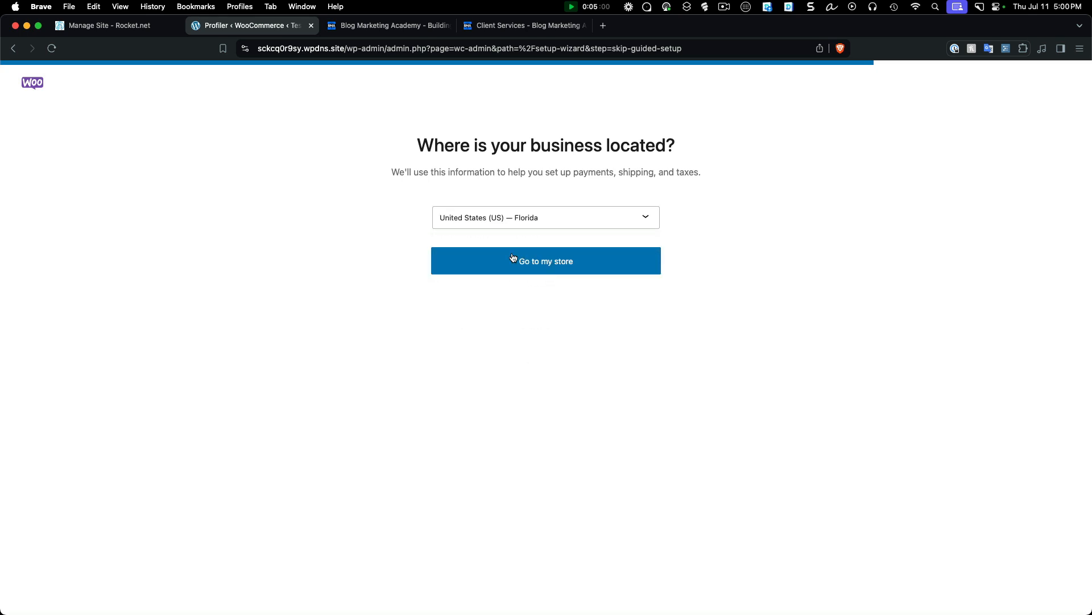
{"action": "left_click", "coordinate": [539, 268]}
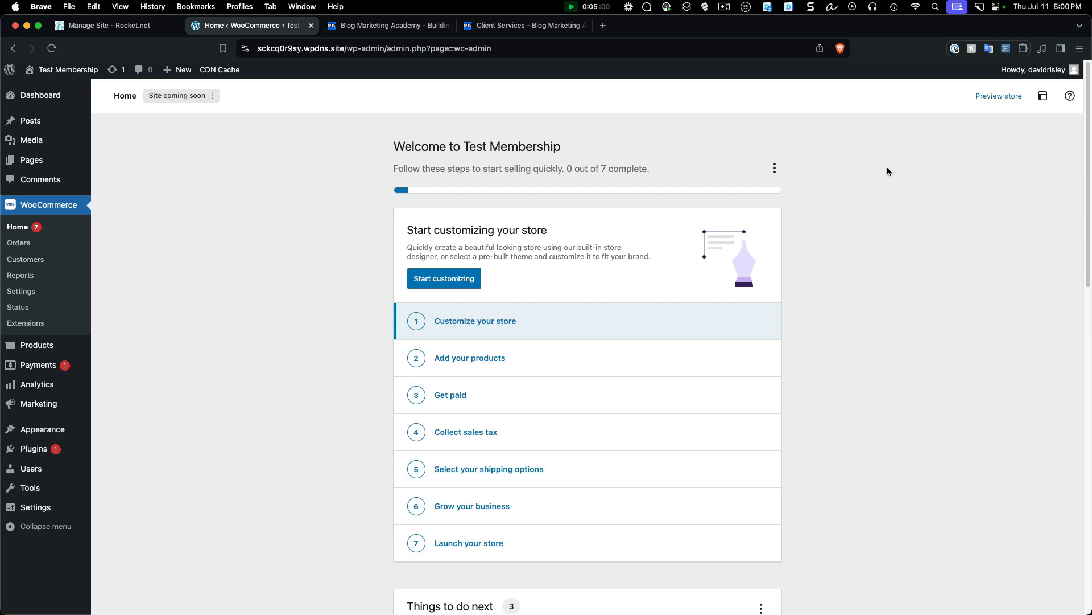
Step: Hide the store setup list and the "Things to do next" list on the WooCommerce home page
{"action": "left_click", "coordinate": [774, 168]}
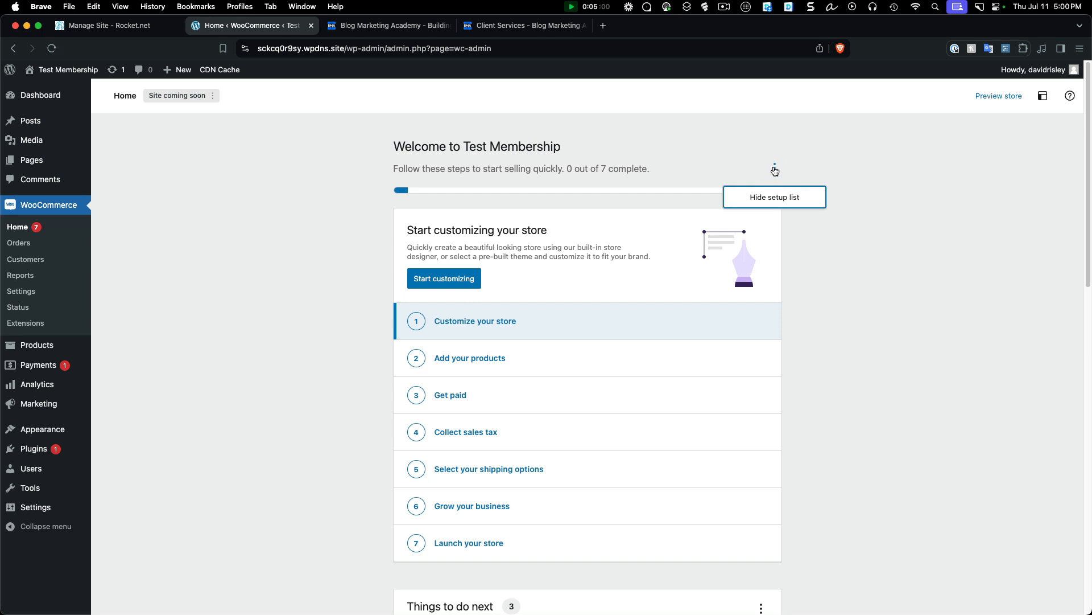
{"action": "left_click", "coordinate": [774, 199]}
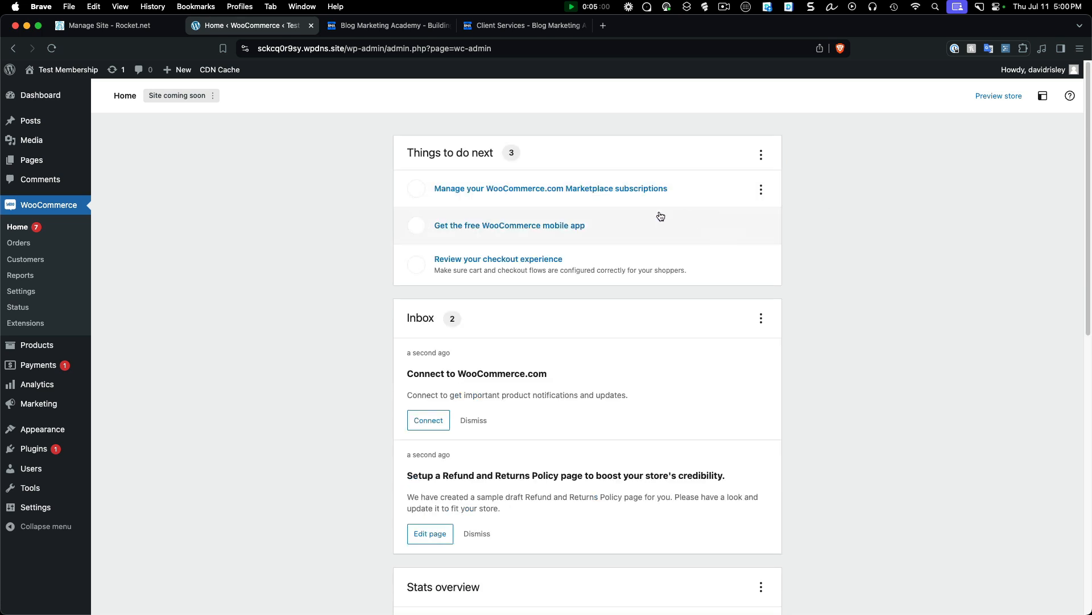
{"action": "left_click", "coordinate": [762, 155]}
{"action": "left_click", "coordinate": [767, 181]}
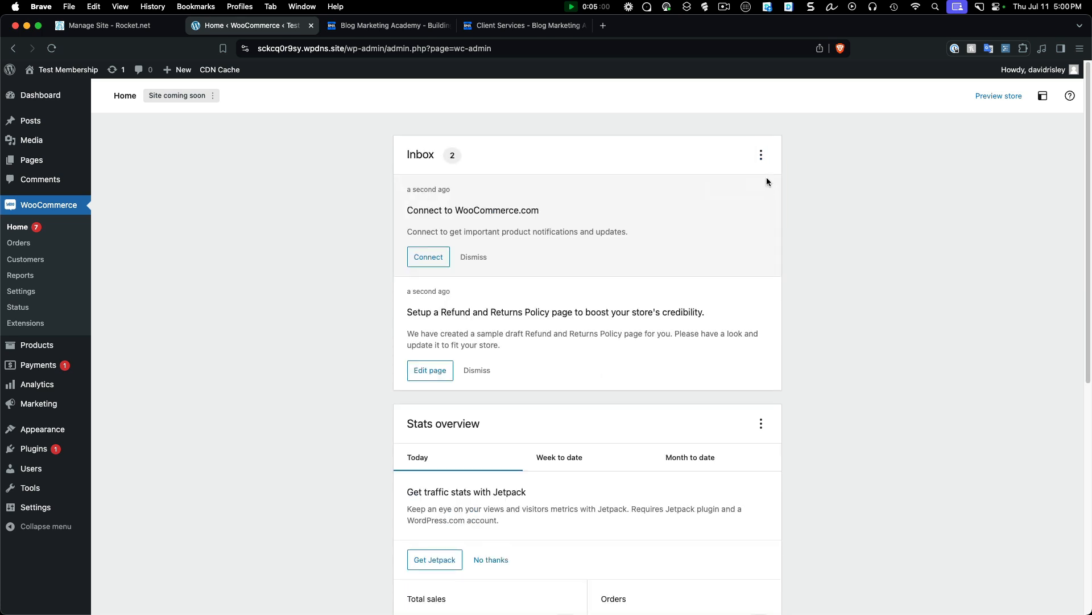
Step: Dismiss all messages in the WooCommerce home page inbox
{"action": "left_click", "coordinate": [763, 158]}
{"action": "left_click", "coordinate": [768, 185]}
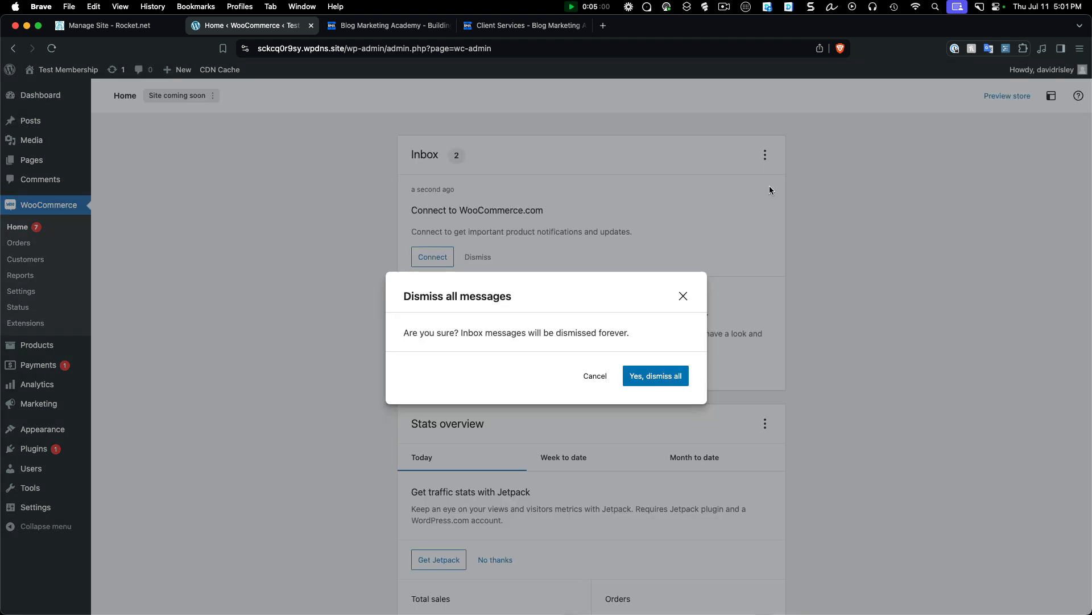
{"action": "left_click", "coordinate": [655, 379]}
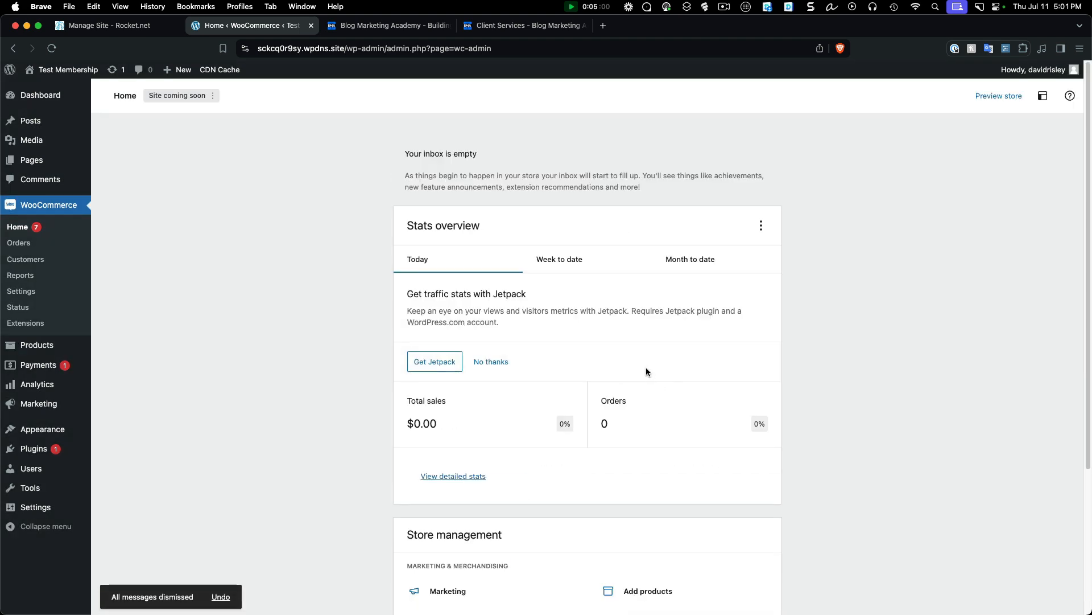
{"action": "left_click", "coordinate": [762, 225]}
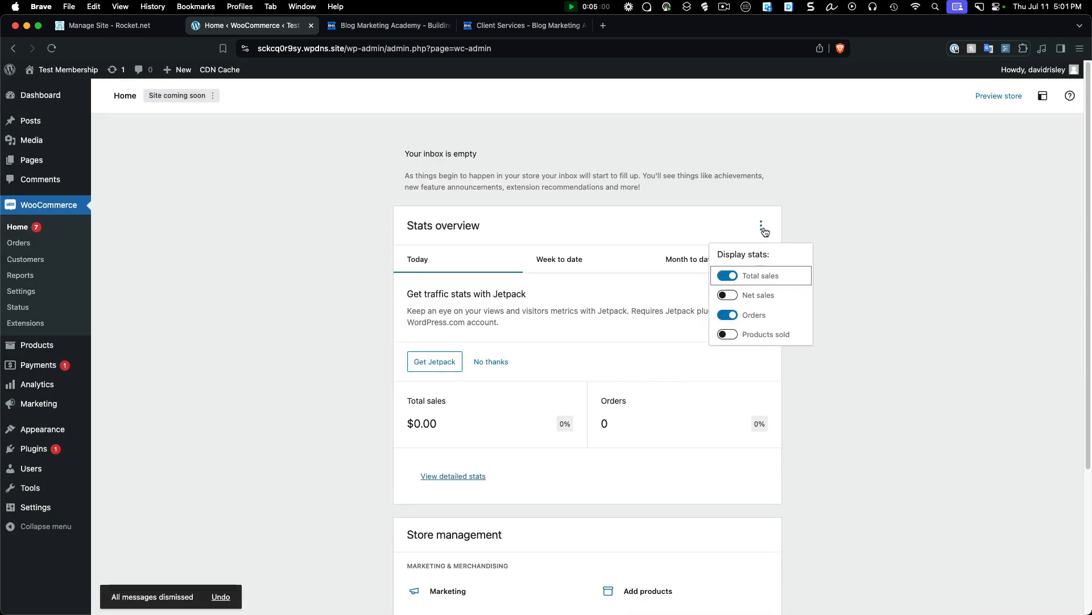
{"action": "left_click", "coordinate": [961, 263]}
{"action": "scroll", "coordinate": [880, 352], "scroll_direction": "down", "scroll_amount": 3}
{"action": "scroll", "coordinate": [882, 356], "scroll_direction": "up", "scroll_amount": 3}
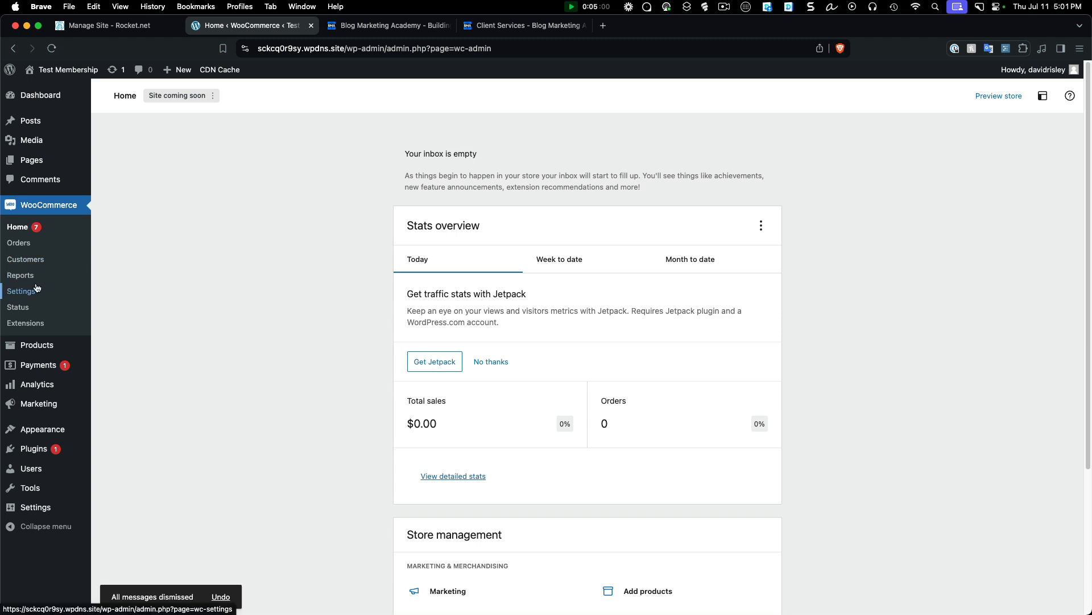
Step: Decline the WooPayments offer and dismiss WooPayments with feedback, without selecting any reason
{"action": "mouse_move", "coordinate": [40, 386]}
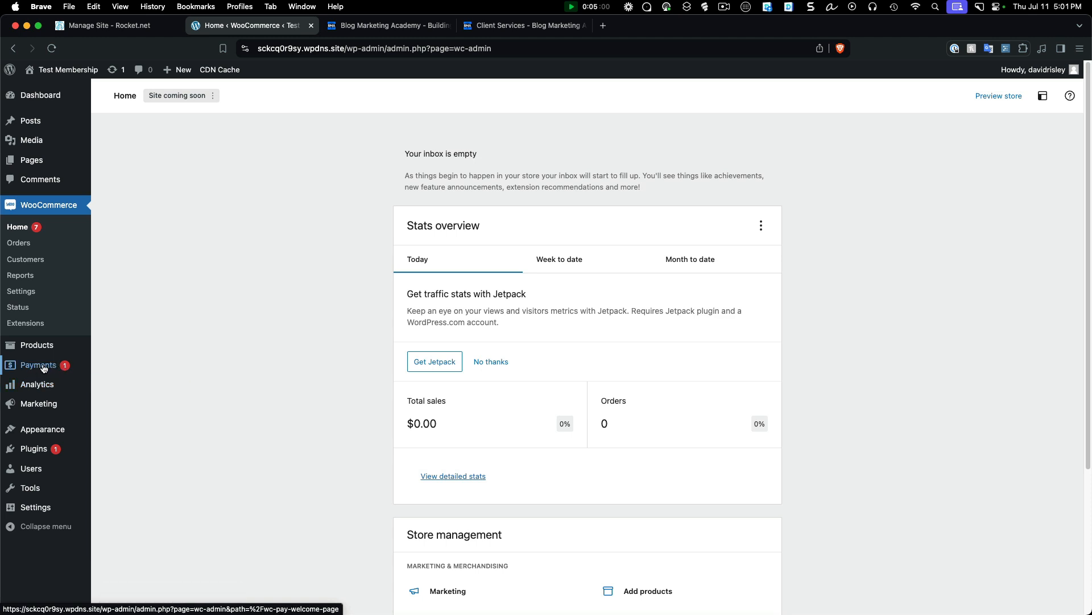
{"action": "left_click", "coordinate": [43, 368]}
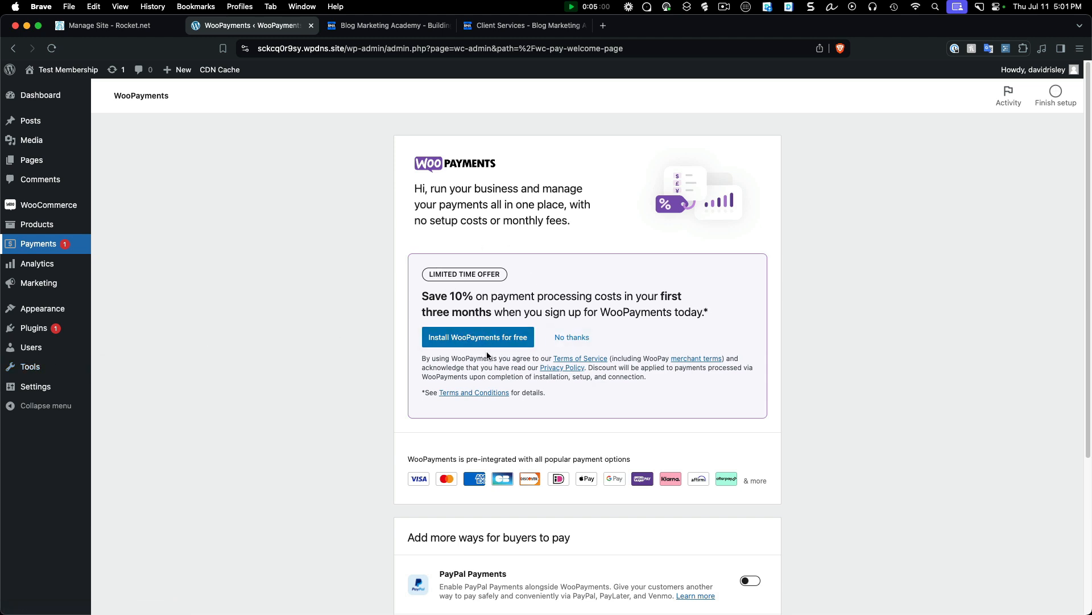
{"action": "left_click", "coordinate": [579, 339]}
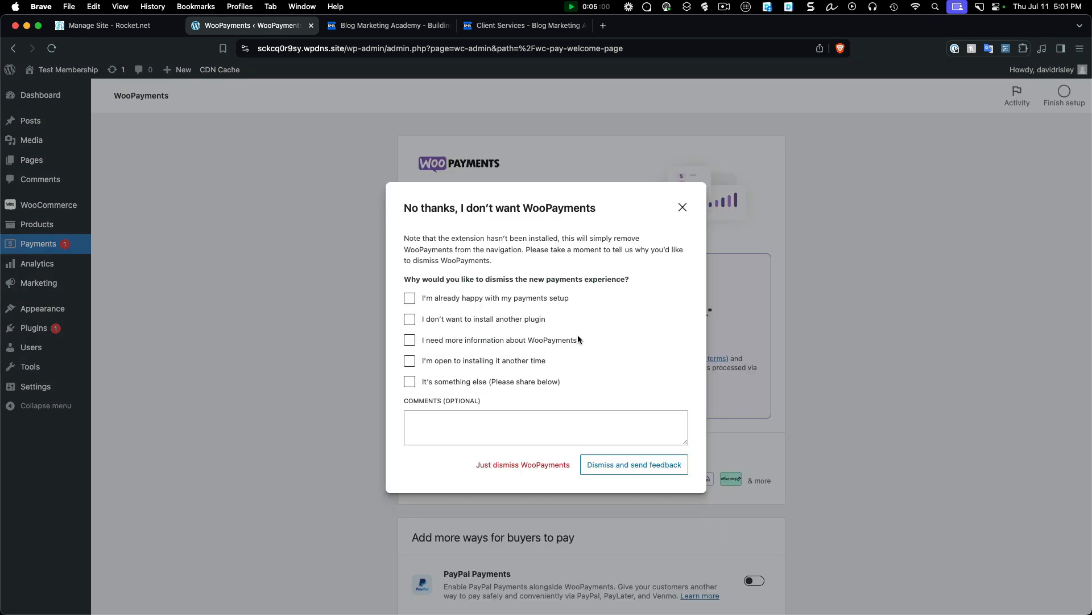
{"action": "left_click", "coordinate": [645, 464]}
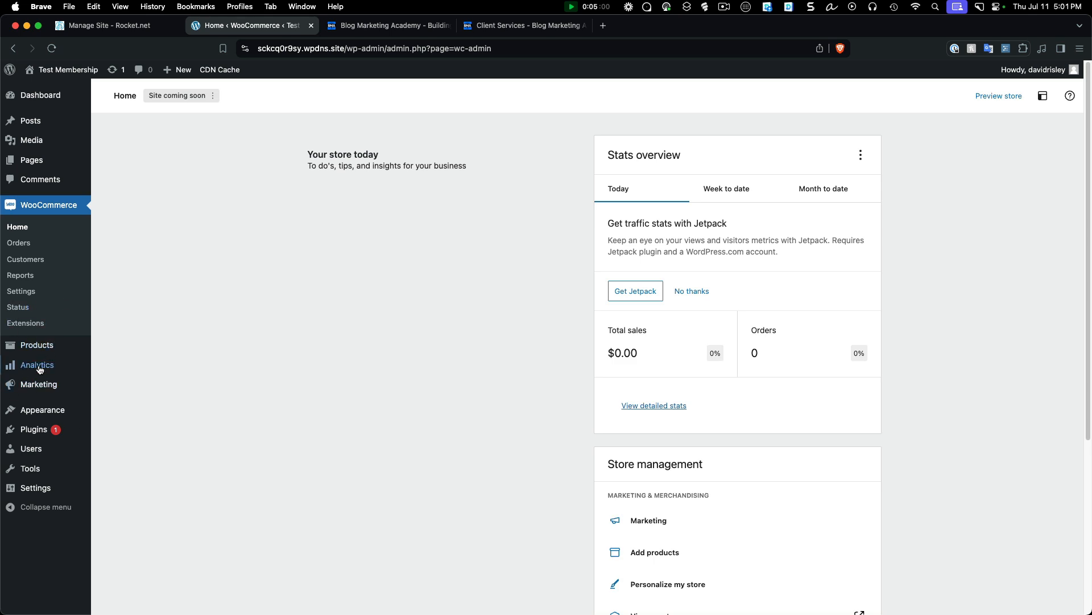
Step: Decline the Jetpack traffic stats offer in the store's stats overview
{"action": "mouse_move", "coordinate": [46, 363]}
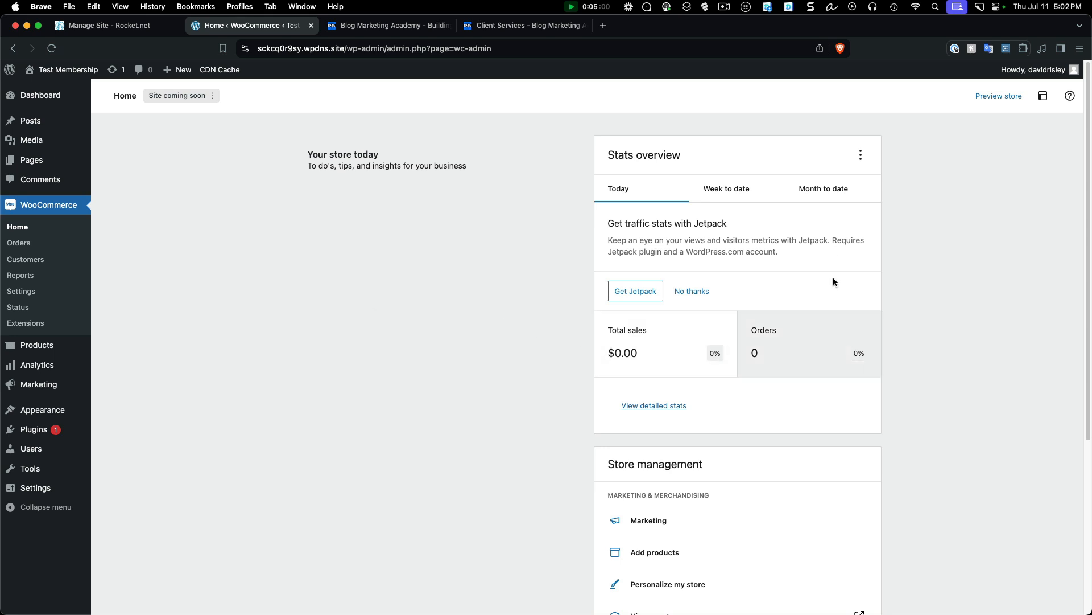
{"action": "left_click", "coordinate": [695, 293]}
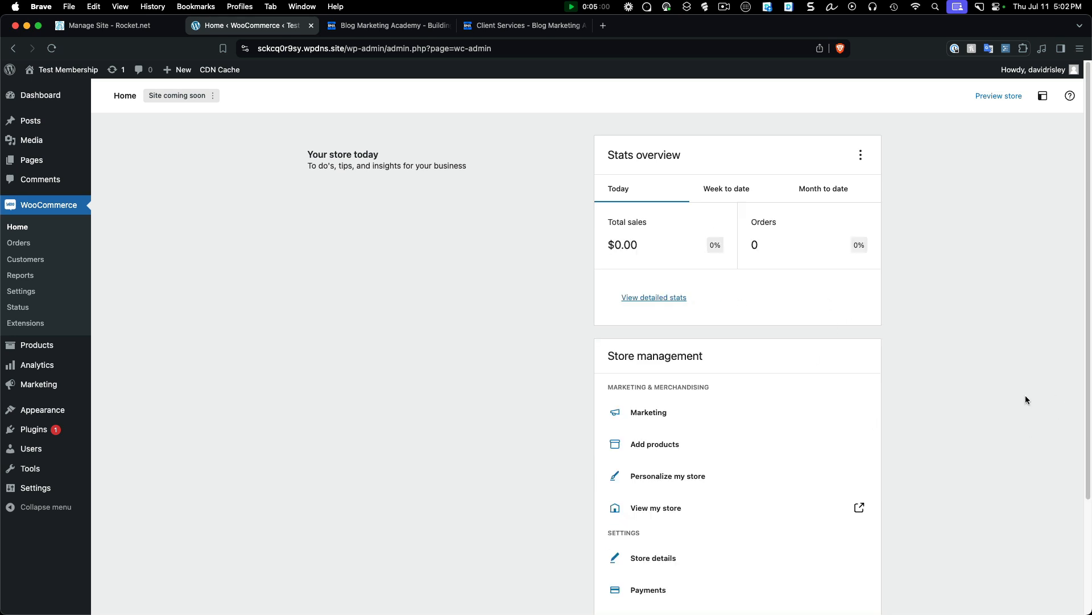
{"action": "scroll", "coordinate": [1024, 391], "scroll_direction": "down", "scroll_amount": 3}
{"action": "scroll", "coordinate": [1012, 393], "scroll_direction": "up", "scroll_amount": 3}
Step: Disable product reviews in the general product settings of WooCommerce and save the change
{"action": "left_click", "coordinate": [22, 291]}
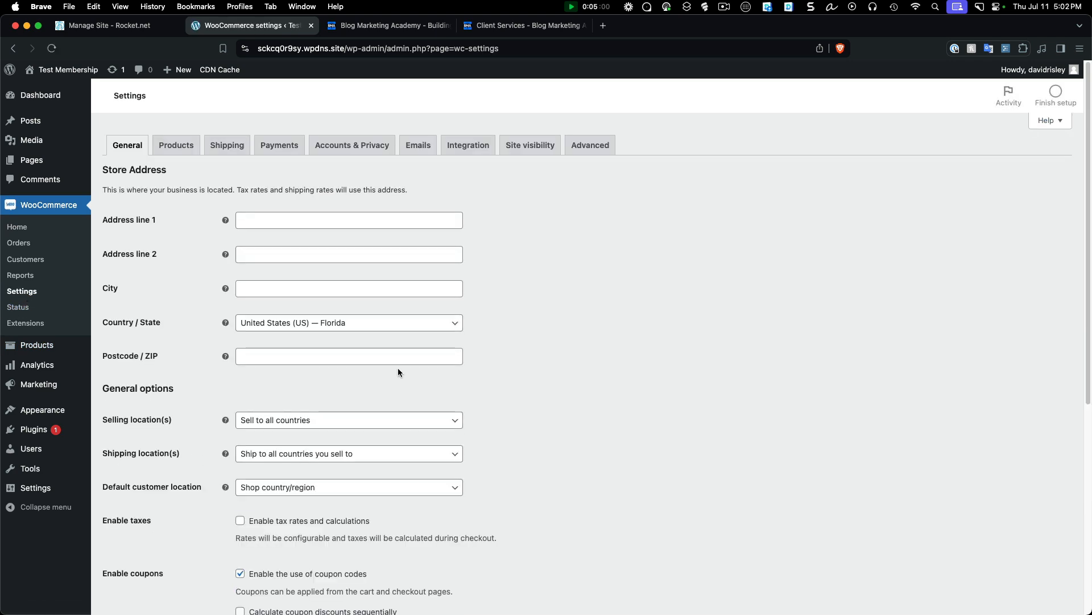
{"action": "scroll", "coordinate": [550, 382], "scroll_direction": "down", "scroll_amount": 5}
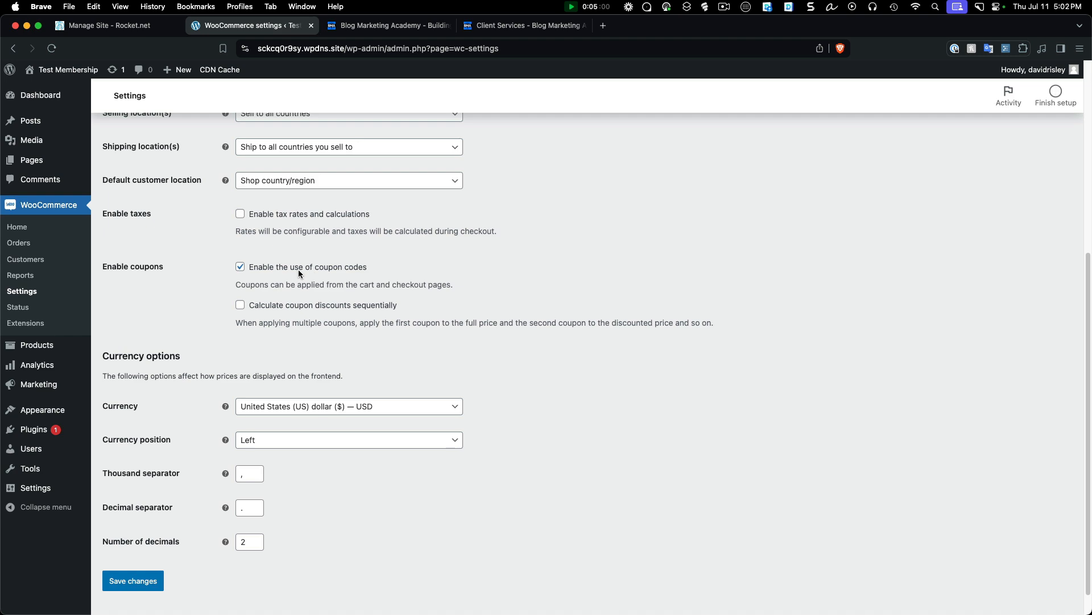
{"action": "scroll", "coordinate": [250, 233], "scroll_direction": "up", "scroll_amount": 5}
{"action": "left_click", "coordinate": [181, 144]}
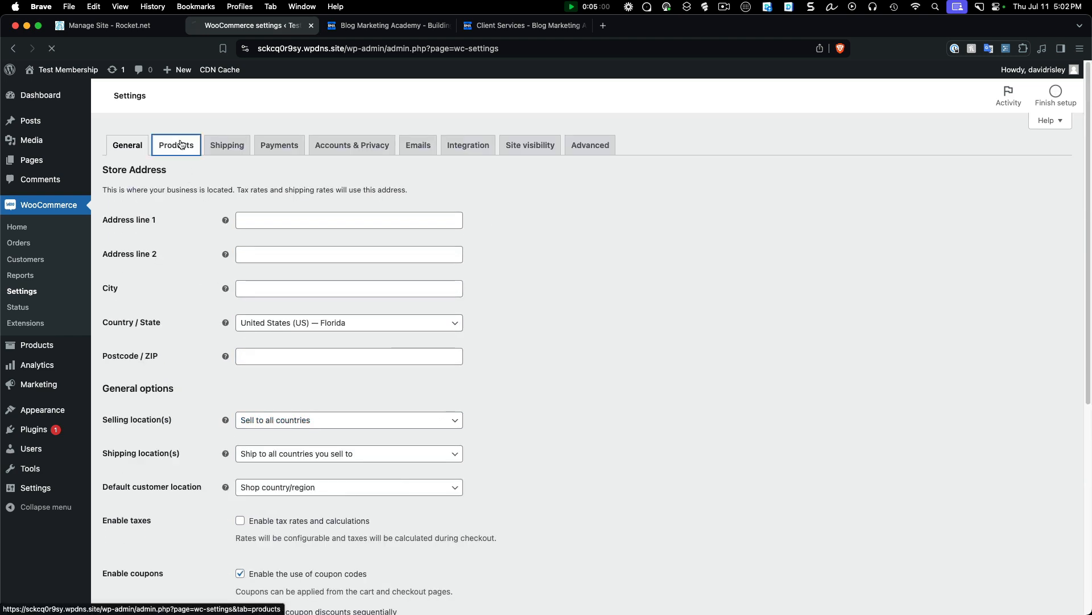
{"action": "scroll", "coordinate": [280, 271], "scroll_direction": "down", "scroll_amount": 1}
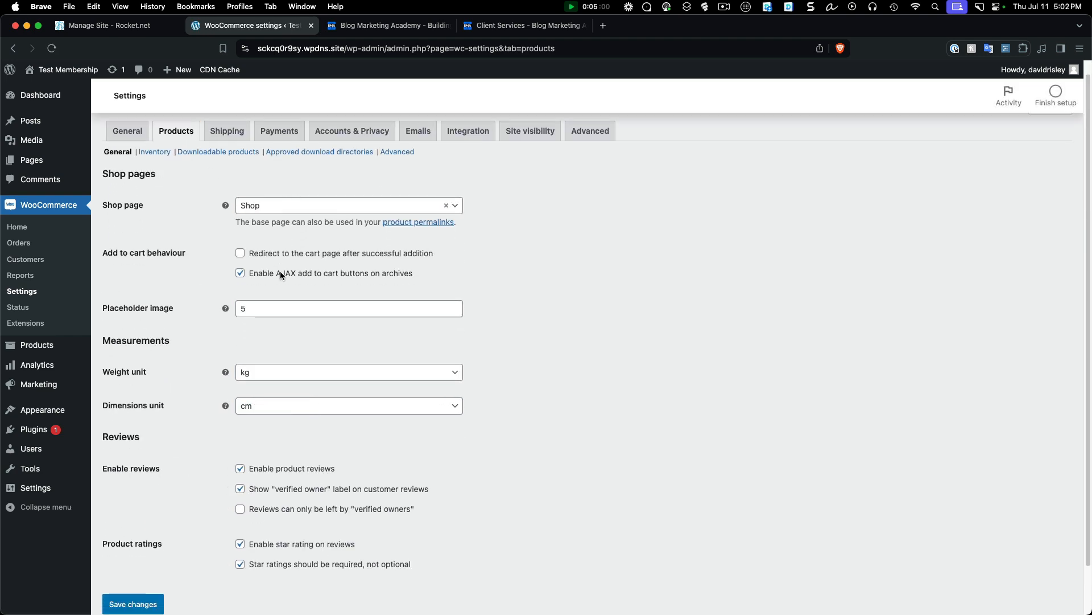
{"action": "scroll", "coordinate": [280, 273], "scroll_direction": "down", "scroll_amount": 2}
{"action": "left_click", "coordinate": [241, 441]}
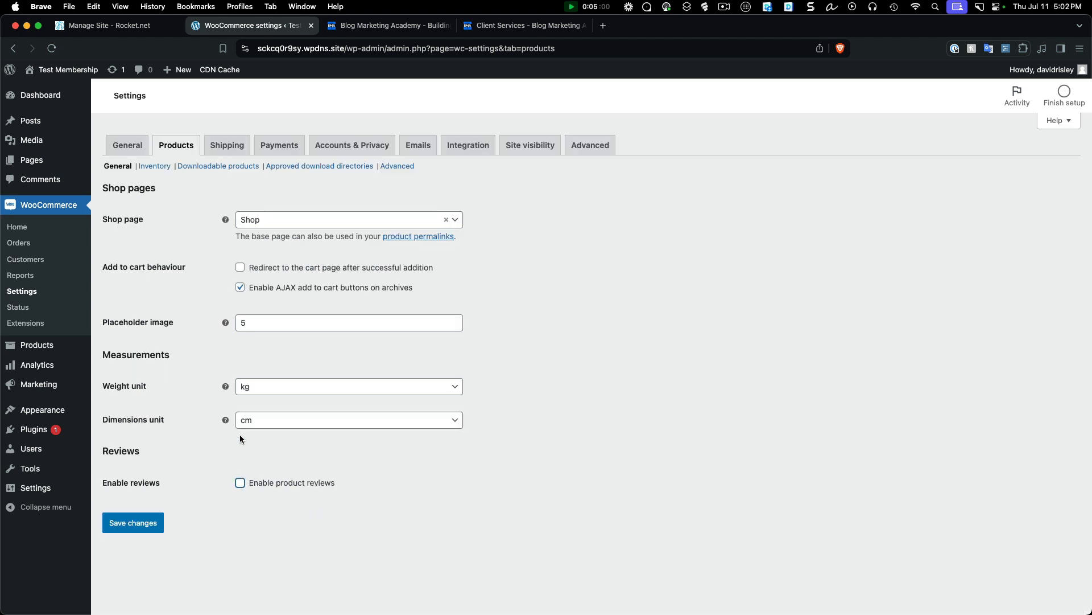
{"action": "left_click", "coordinate": [143, 522]}
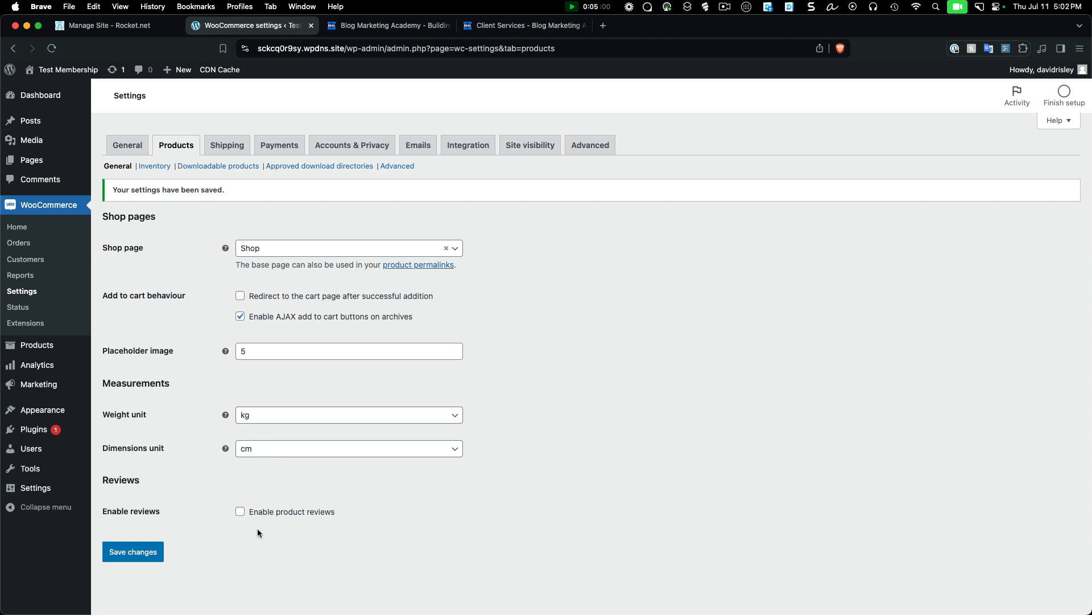
Step: Disable stock management in the product inventory settings and save the change
{"action": "left_click", "coordinate": [165, 169]}
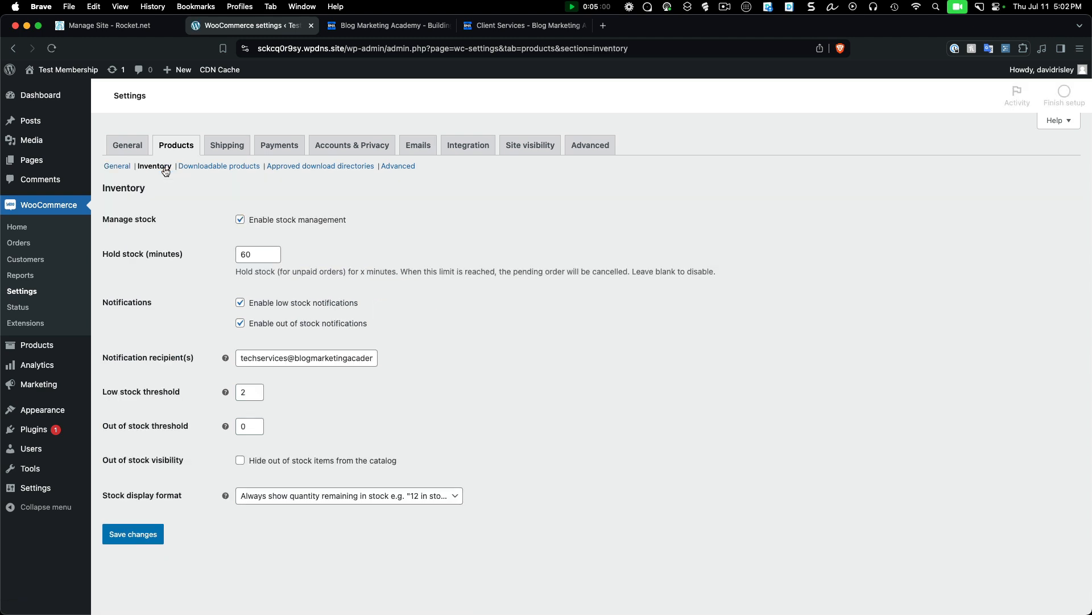
{"action": "left_click", "coordinate": [241, 219]}
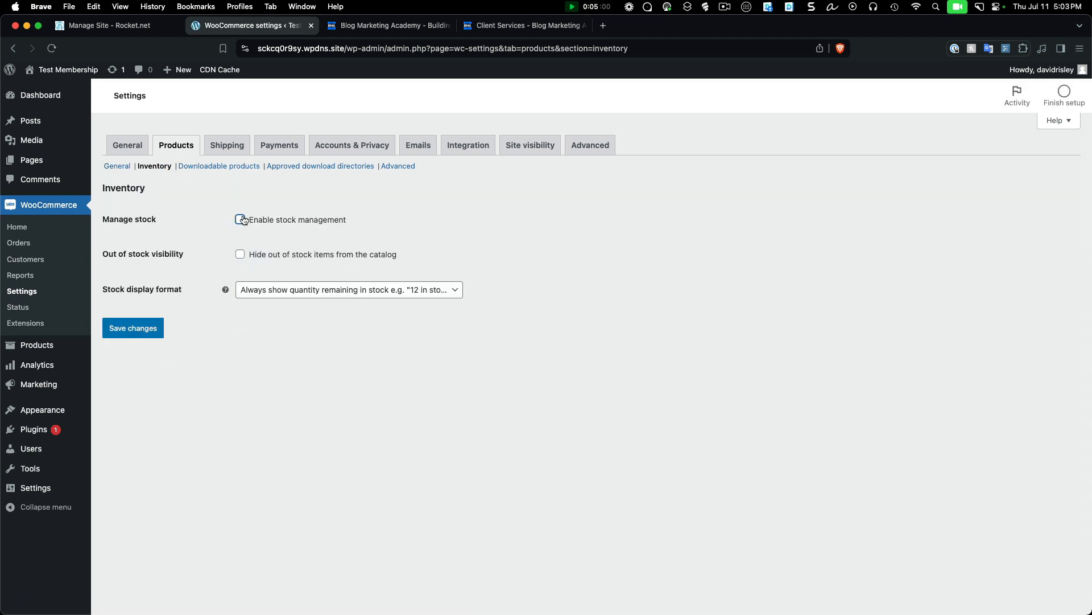
{"action": "left_click", "coordinate": [136, 334]}
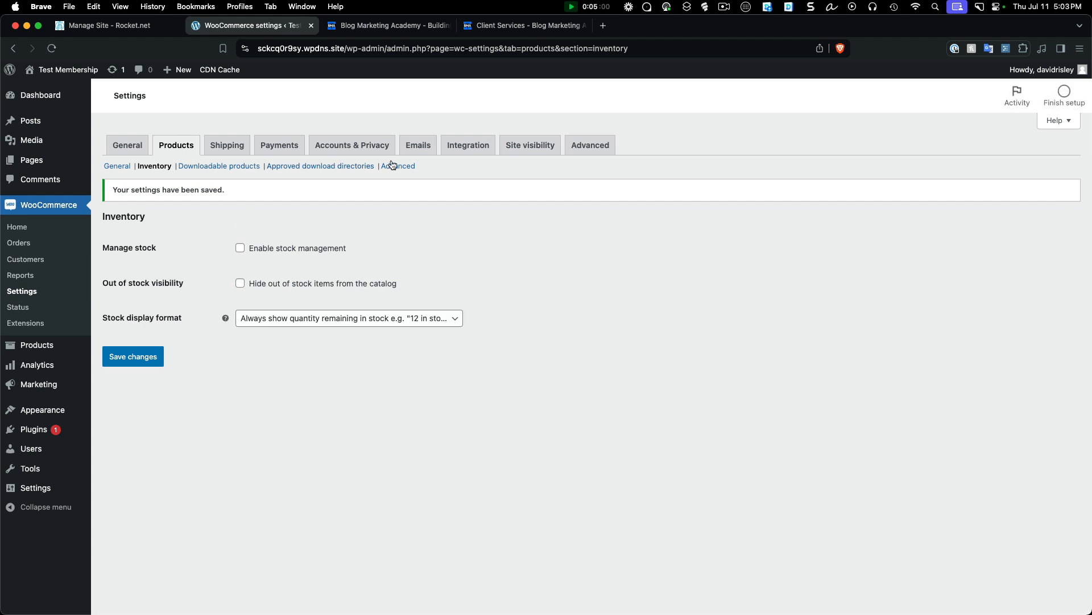
Step: Open the WooCommerce shipping settings and review the shipping zones
{"action": "left_click", "coordinate": [221, 150]}
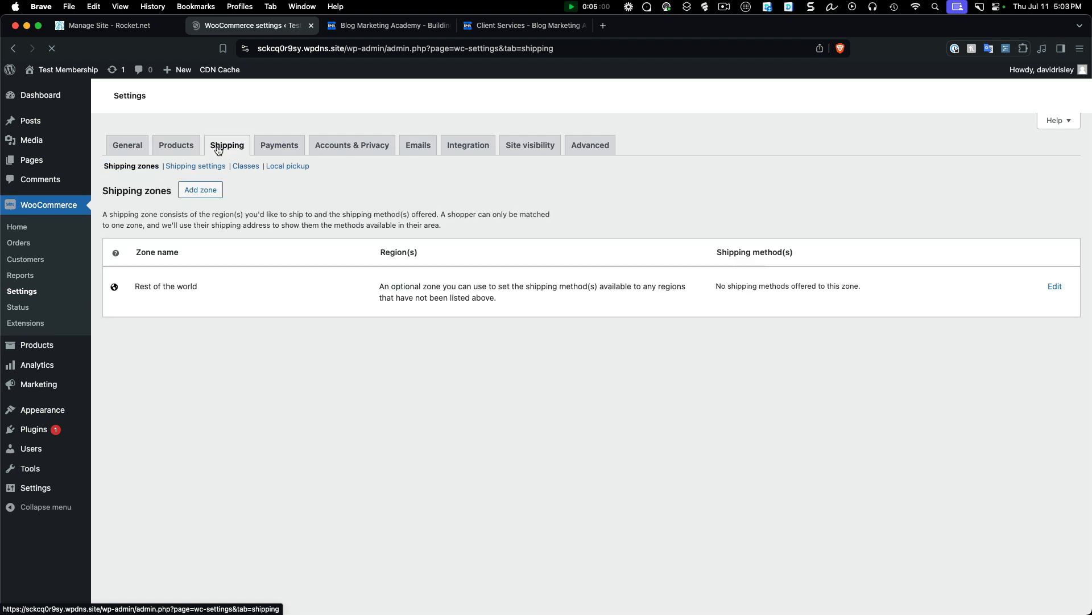
{"action": "scroll", "coordinate": [367, 238], "scroll_direction": "down", "scroll_amount": 5}
{"action": "scroll", "coordinate": [366, 238], "scroll_direction": "up", "scroll_amount": 5}
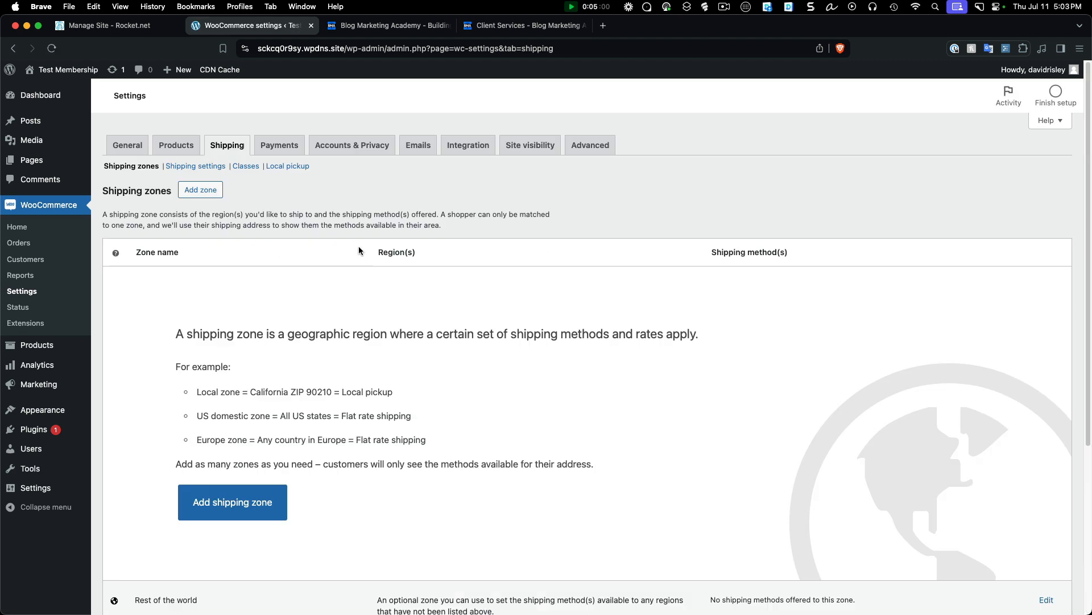
Step: Open the WooCommerce payment settings and review the available payment methods
{"action": "left_click", "coordinate": [281, 147]}
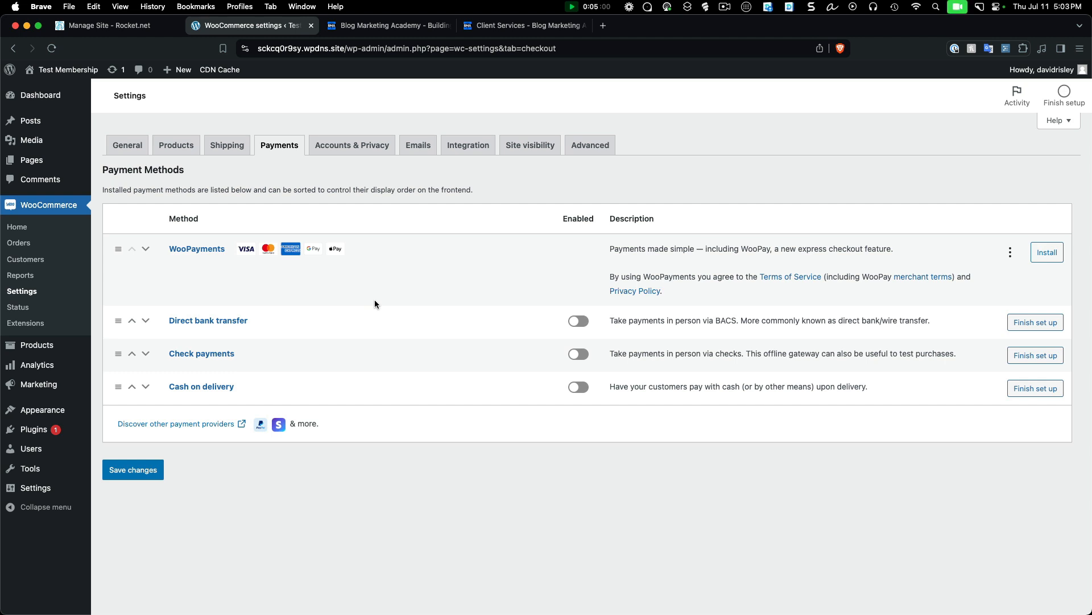
Step: In the Accounts & Privacy settings, disallow orders without an account, allow login and account creation during checkout, and save
{"action": "left_click", "coordinate": [379, 152]}
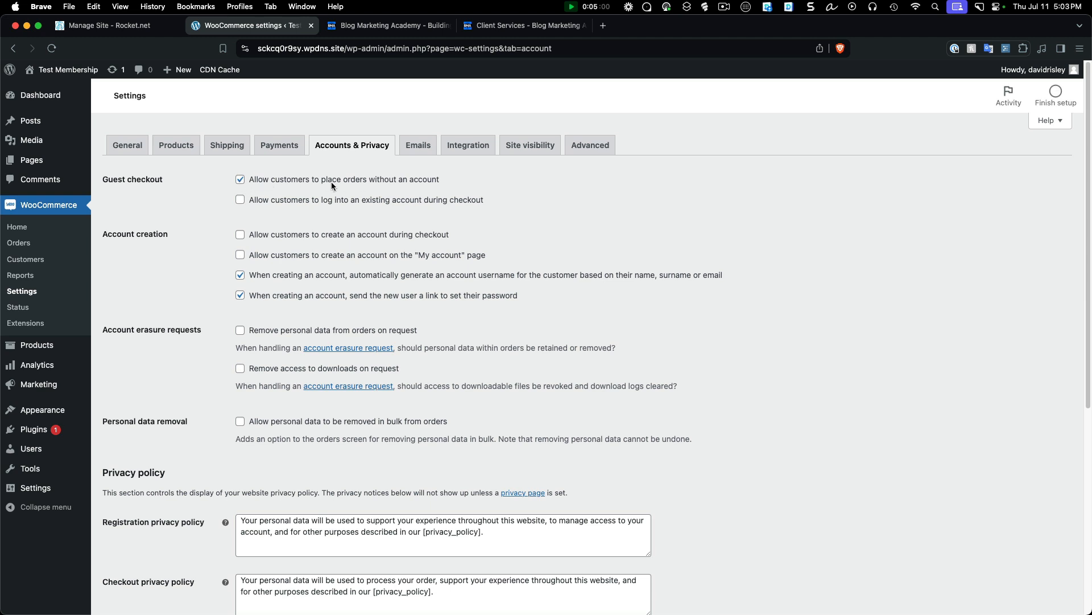
{"action": "left_click", "coordinate": [240, 200]}
{"action": "left_click", "coordinate": [240, 179]}
{"action": "left_click", "coordinate": [240, 234]}
{"action": "scroll", "coordinate": [285, 393], "scroll_direction": "down", "scroll_amount": 6}
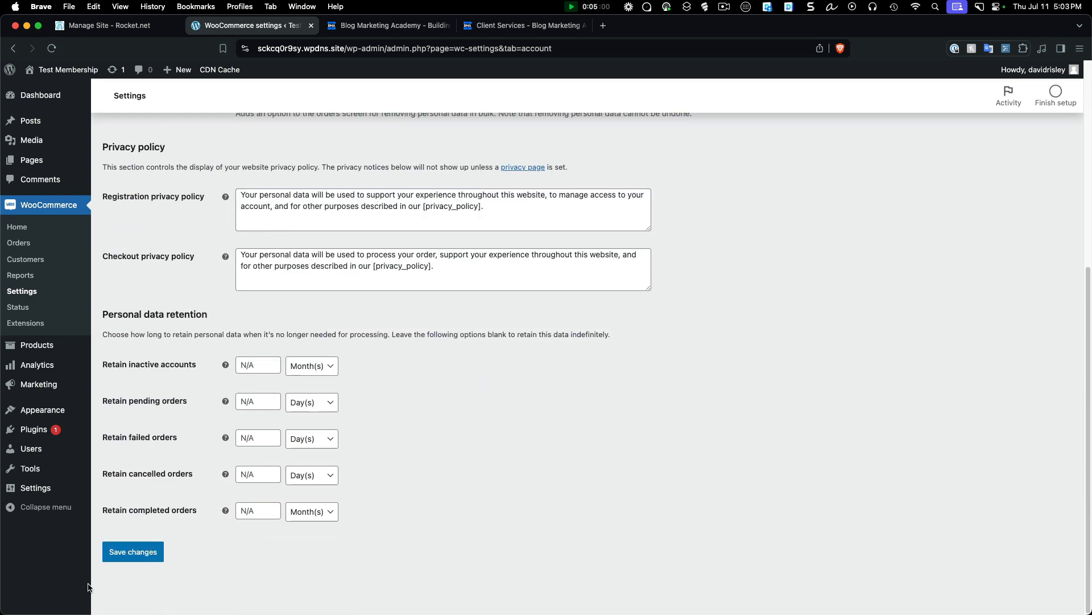
{"action": "left_click", "coordinate": [126, 555]}
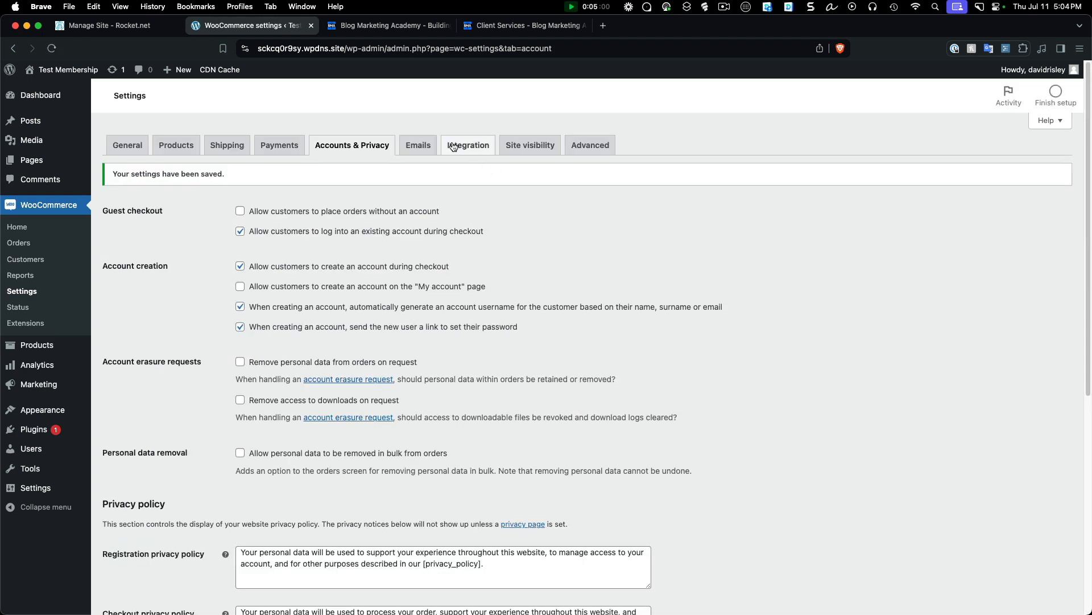
Step: Open the WooCommerce email settings and review the list of email notifications and their recipients
{"action": "left_click", "coordinate": [427, 149]}
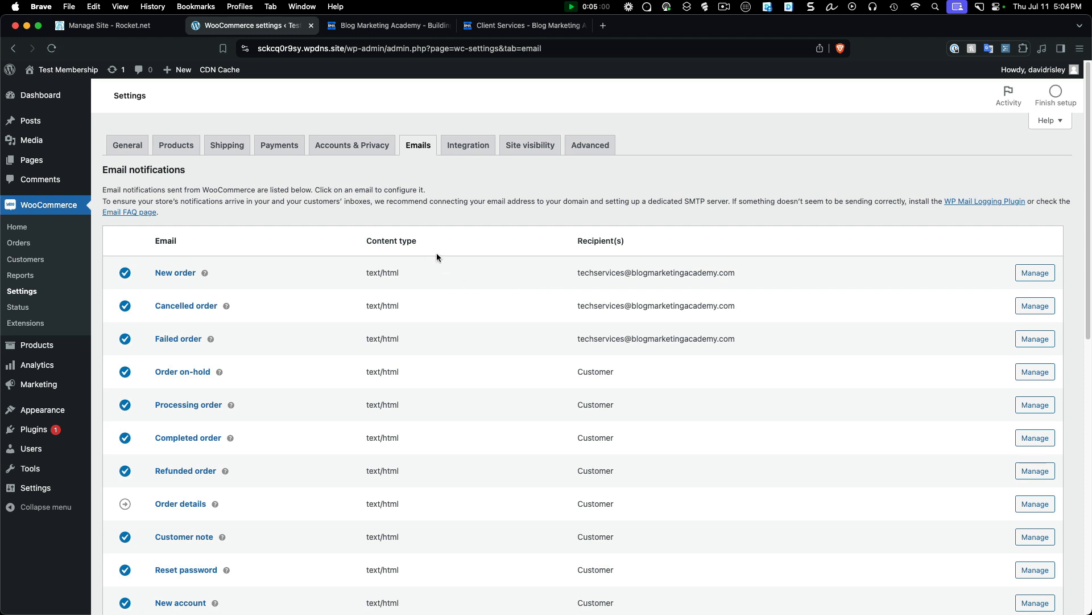
{"action": "scroll", "coordinate": [438, 254], "scroll_direction": "down", "scroll_amount": 5}
{"action": "scroll", "coordinate": [551, 291], "scroll_direction": "up", "scroll_amount": 2}
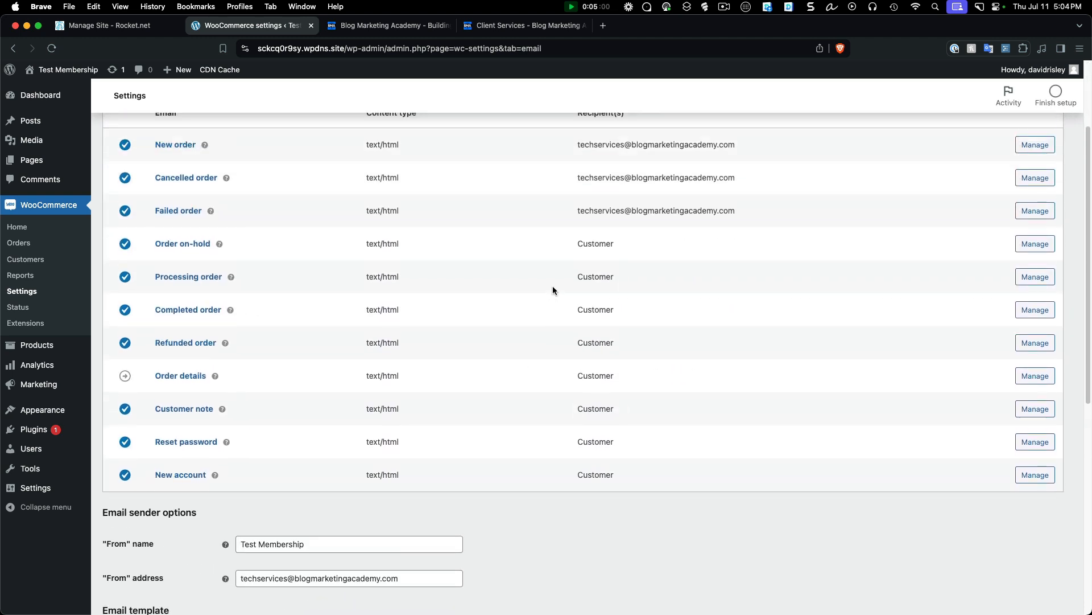
{"action": "scroll", "coordinate": [554, 286], "scroll_direction": "up", "scroll_amount": 1}
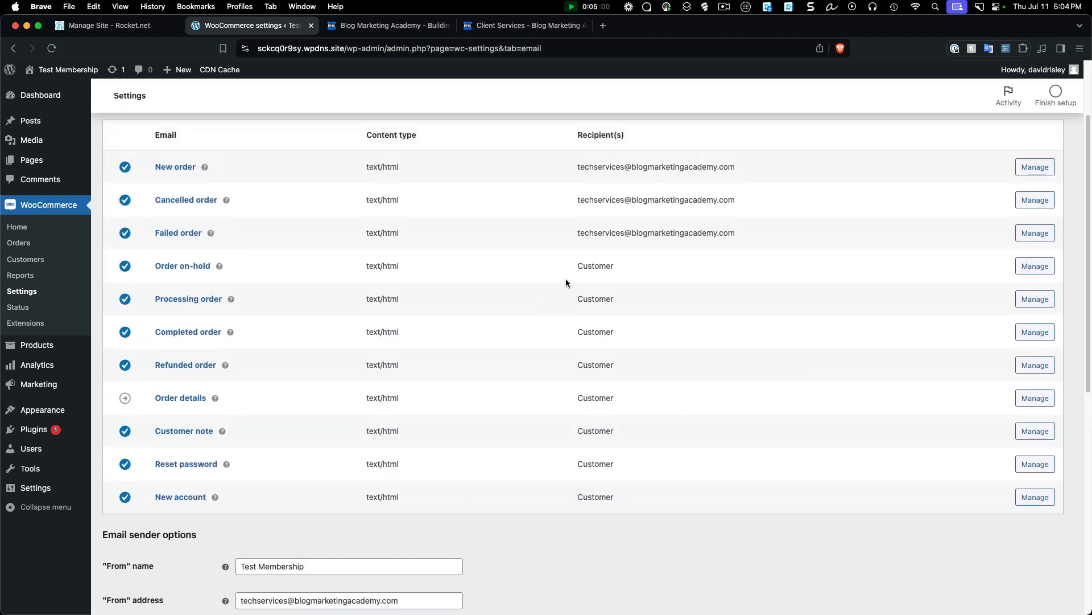
{"action": "scroll", "coordinate": [513, 295], "scroll_direction": "up", "scroll_amount": 1}
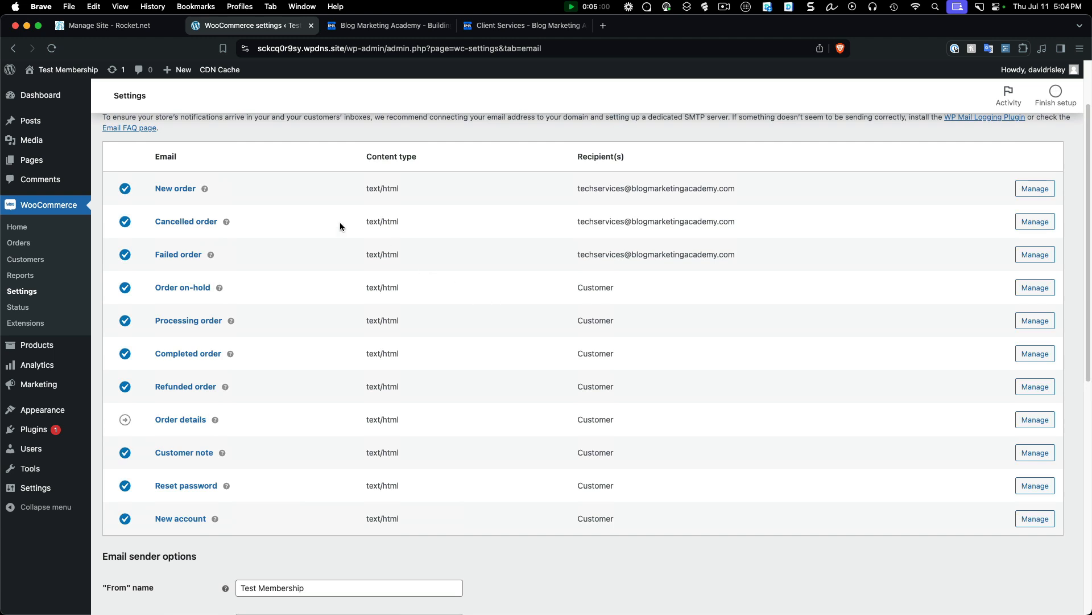
Step: Inspect the New order email's settings and additional content, and return to the list of email notifications
{"action": "left_click", "coordinate": [1044, 193]}
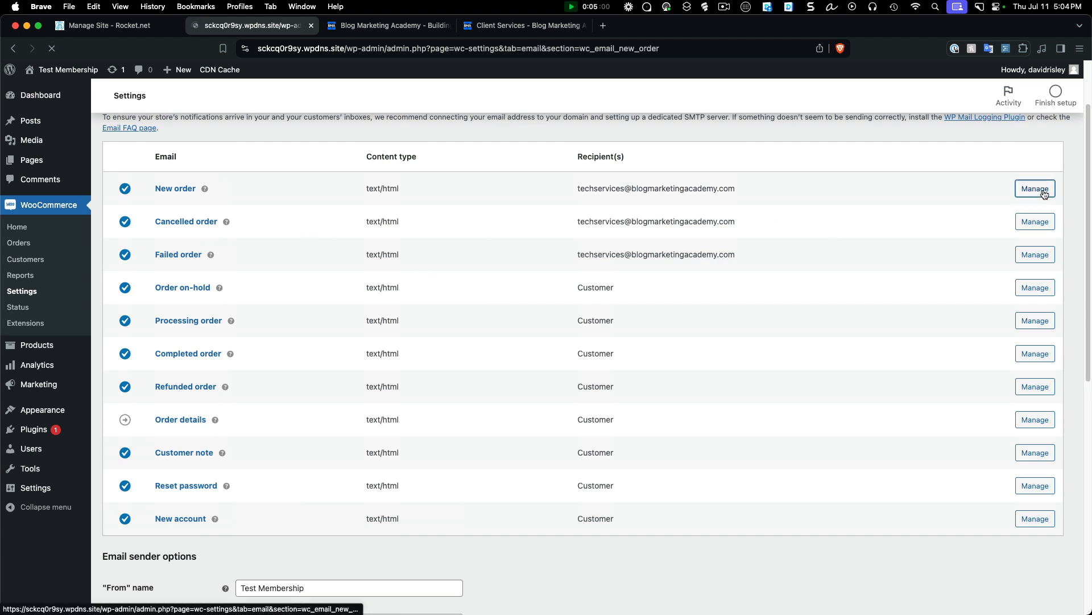
{"action": "left_click_drag", "start_coordinate": [362, 358], "coordinate": [231, 358]}
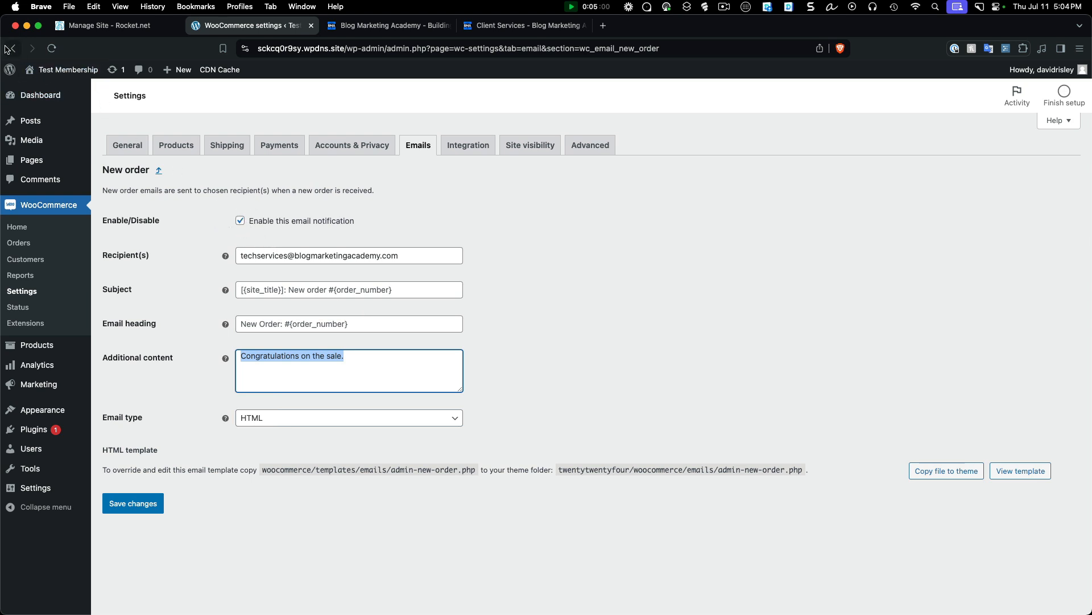
{"action": "left_click", "coordinate": [424, 150]}
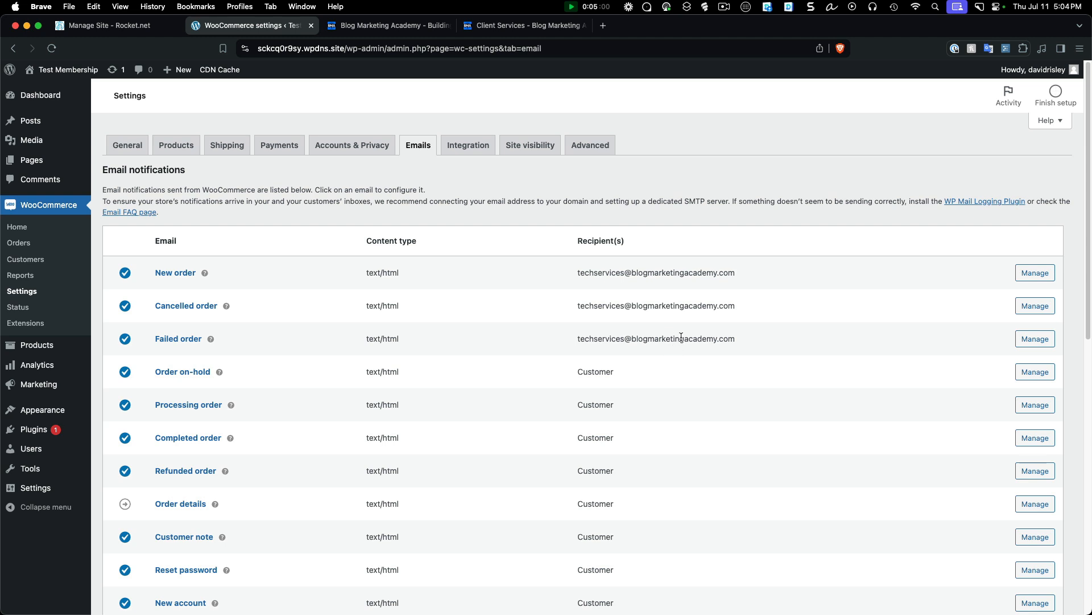
{"action": "scroll", "coordinate": [678, 378], "scroll_direction": "down", "scroll_amount": 2}
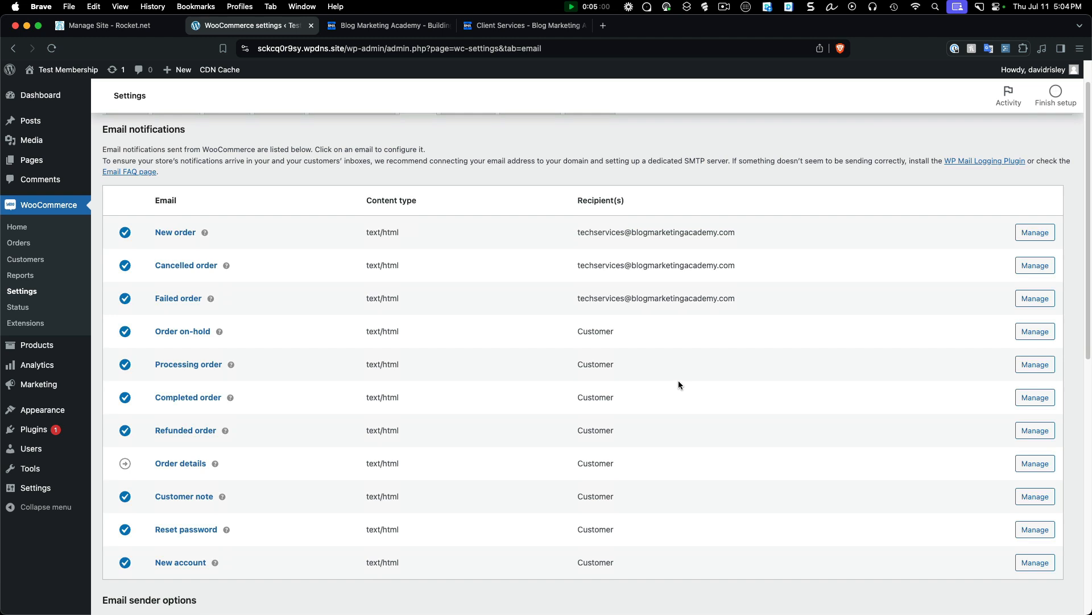
{"action": "scroll", "coordinate": [648, 439], "scroll_direction": "up", "scroll_amount": 2}
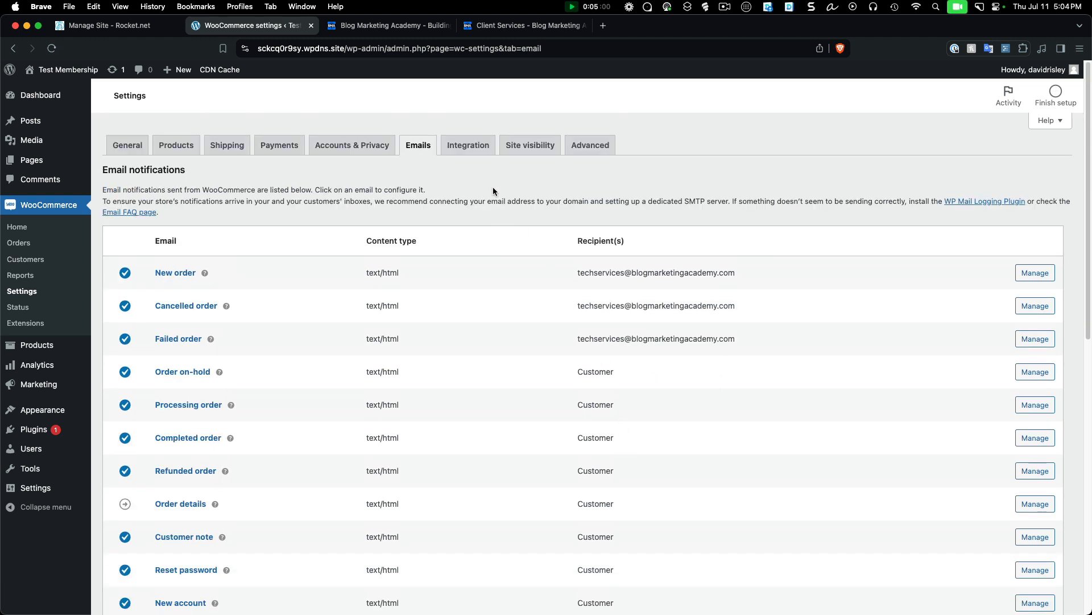
Step: Check the MaxMind Geolocation integration settings, and set the site visibility to Live and save the change
{"action": "left_click", "coordinate": [487, 150]}
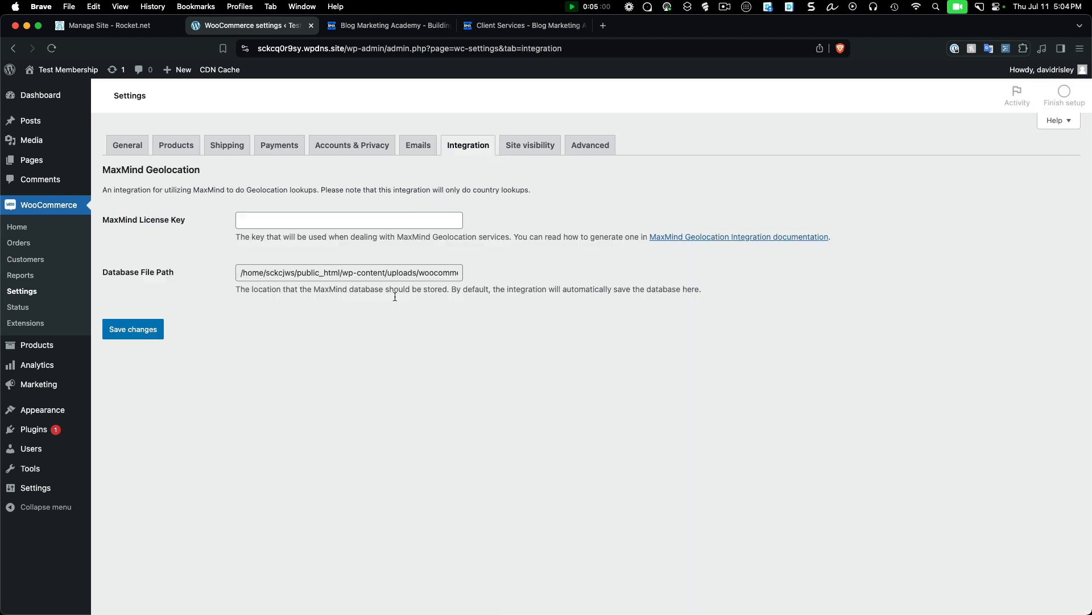
{"action": "left_click", "coordinate": [538, 145]}
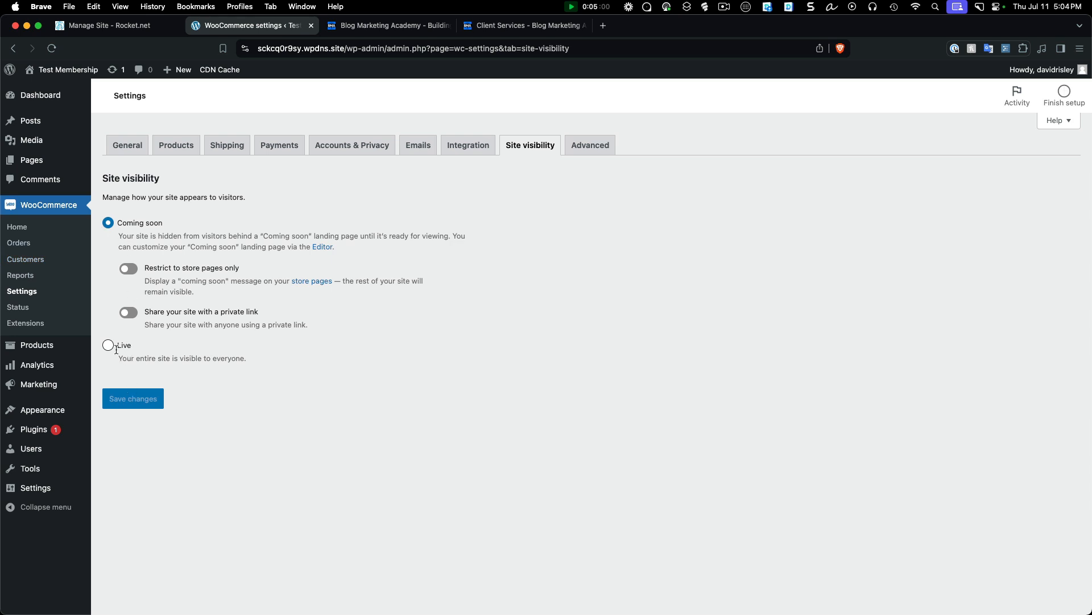
{"action": "left_click", "coordinate": [116, 347]}
{"action": "left_click", "coordinate": [132, 322]}
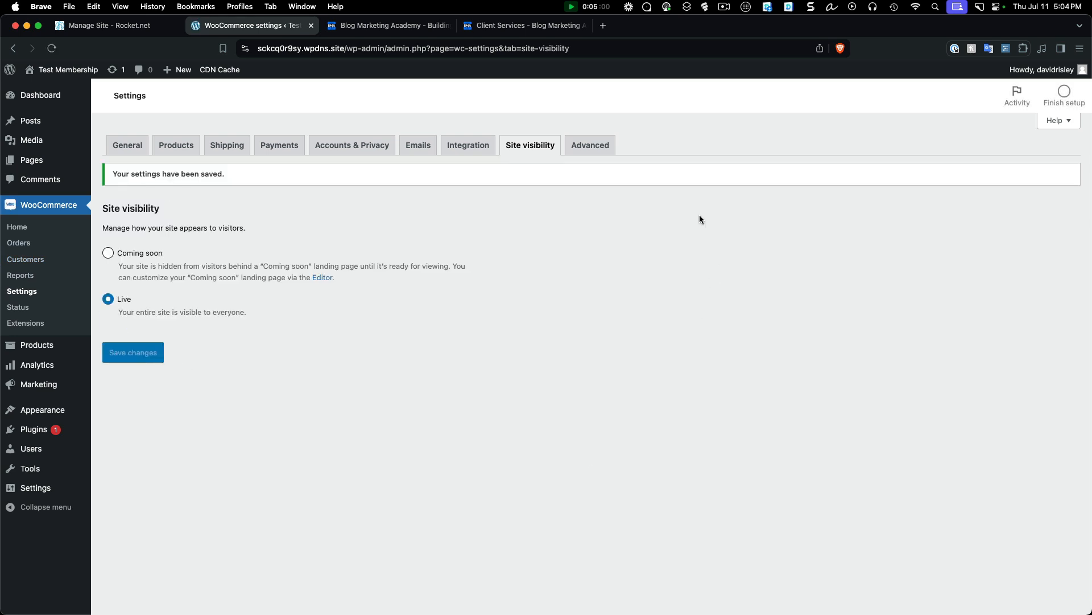
Step: Review the page setup, checkout endpoints and account endpoints in the advanced WooCommerce settings
{"action": "left_click", "coordinate": [596, 146]}
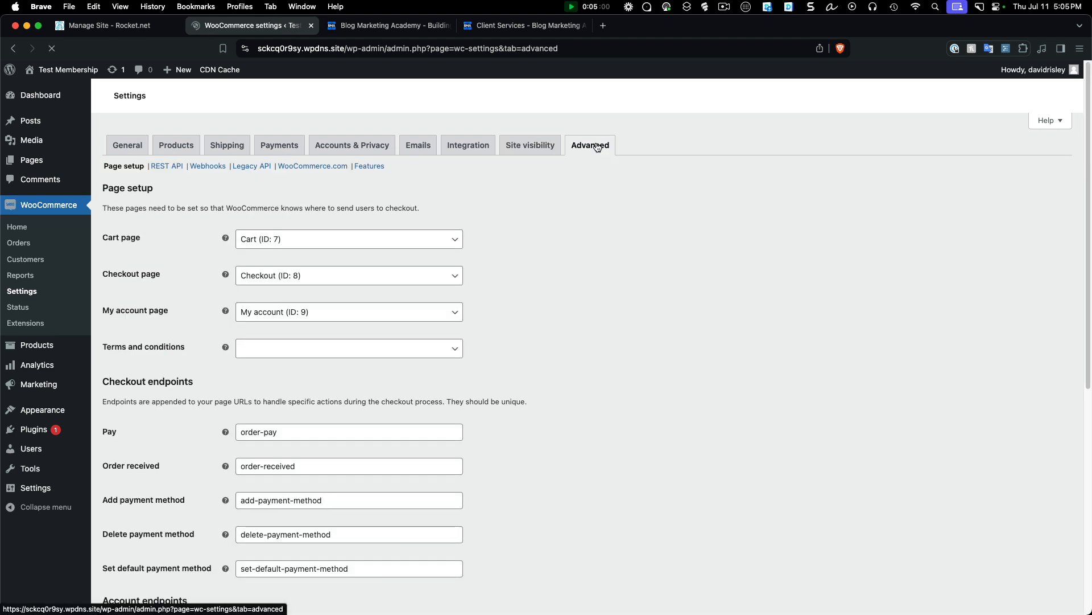
{"action": "scroll", "coordinate": [539, 376], "scroll_direction": "down", "scroll_amount": 5}
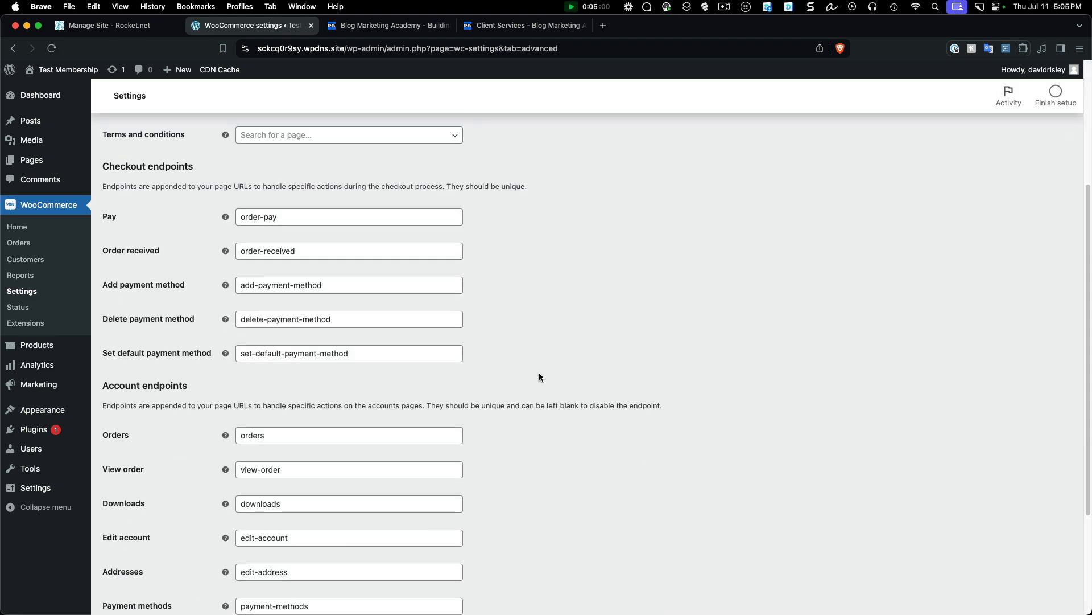
{"action": "scroll", "coordinate": [539, 374], "scroll_direction": "down", "scroll_amount": 3}
{"action": "scroll", "coordinate": [519, 414], "scroll_direction": "down", "scroll_amount": 2}
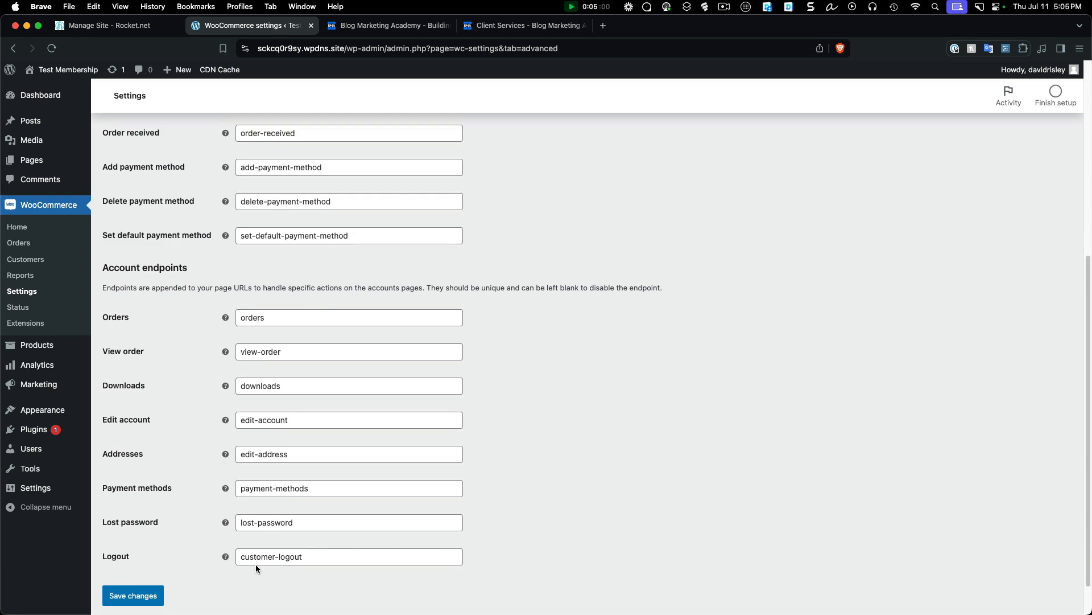
{"action": "scroll", "coordinate": [260, 557], "scroll_direction": "up", "scroll_amount": 10}
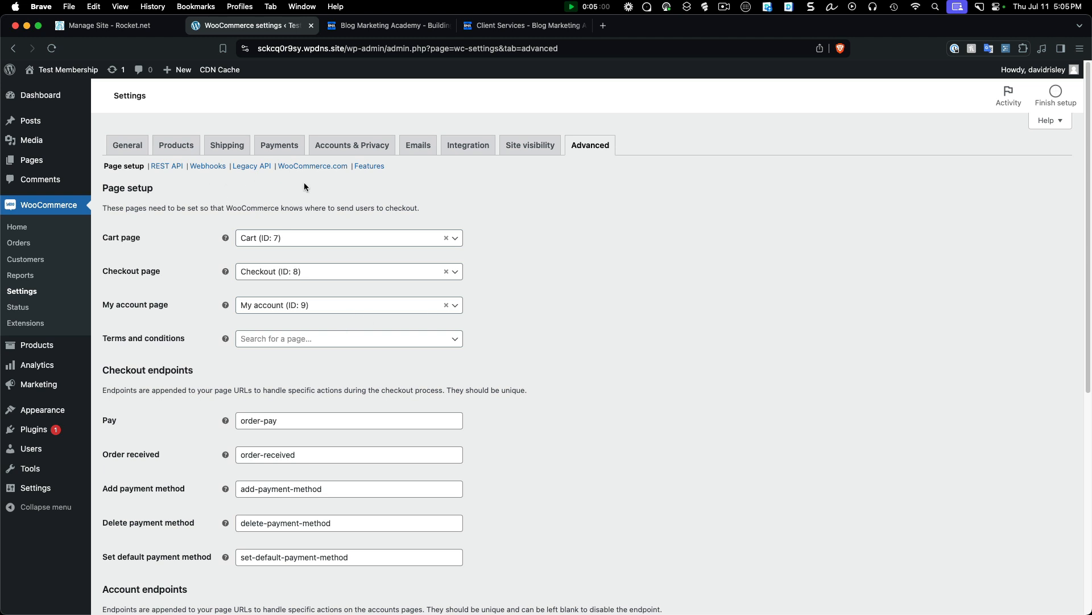
Step: Turn off marketplace suggestions in the WooCommerce.com section of the advanced settings and save the change
{"action": "left_click", "coordinate": [323, 169]}
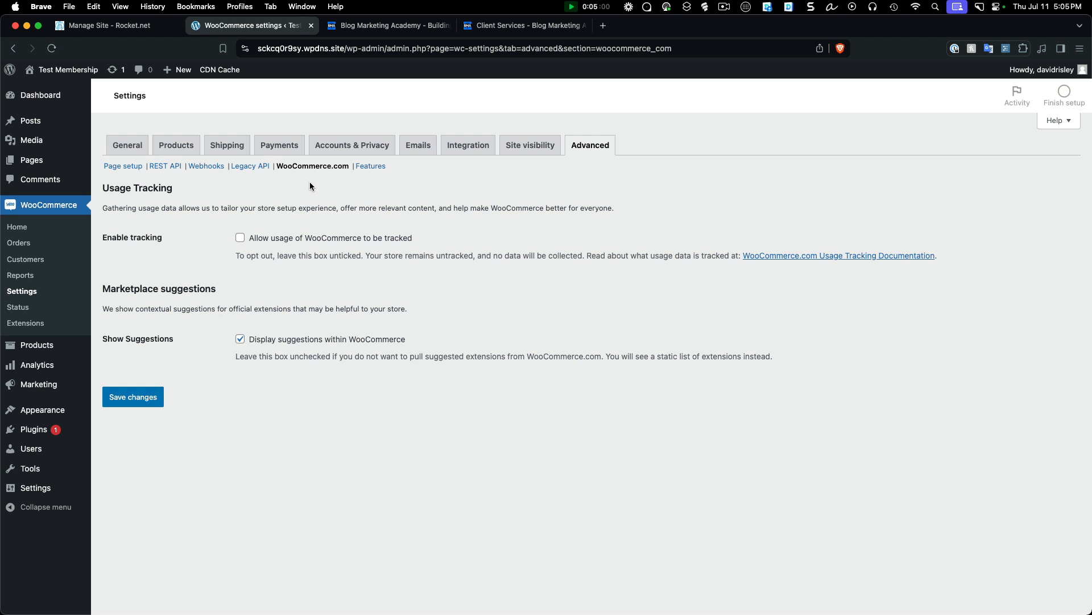
{"action": "left_click", "coordinate": [241, 340]}
{"action": "left_click", "coordinate": [141, 401]}
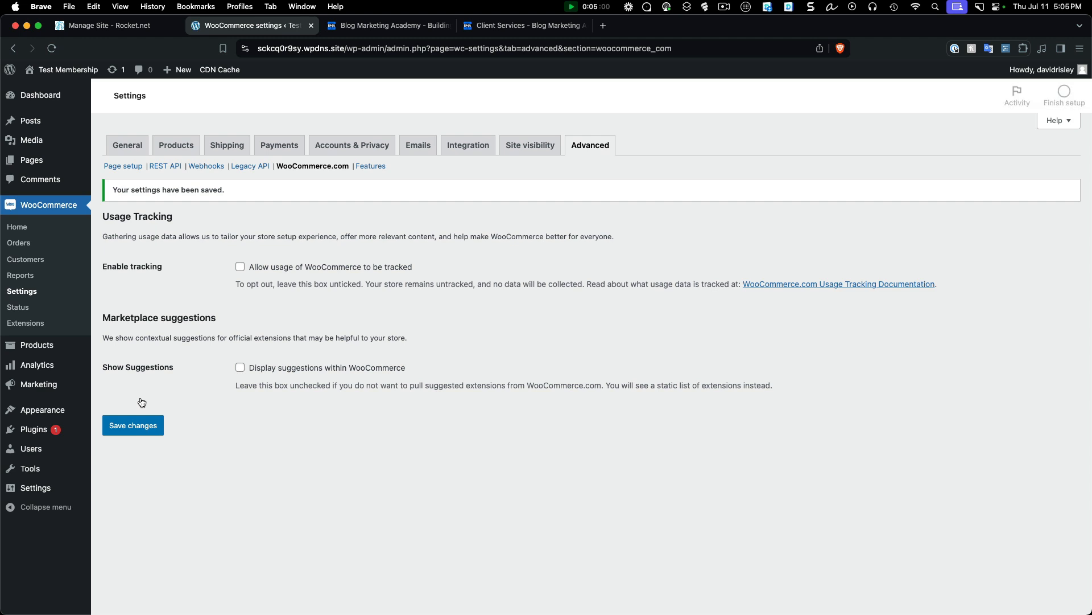
Step: Disable WooCommerce Analytics and Order Attribution in the advanced feature settings, save, and open the WooCommerce home screen
{"action": "left_click", "coordinate": [371, 167]}
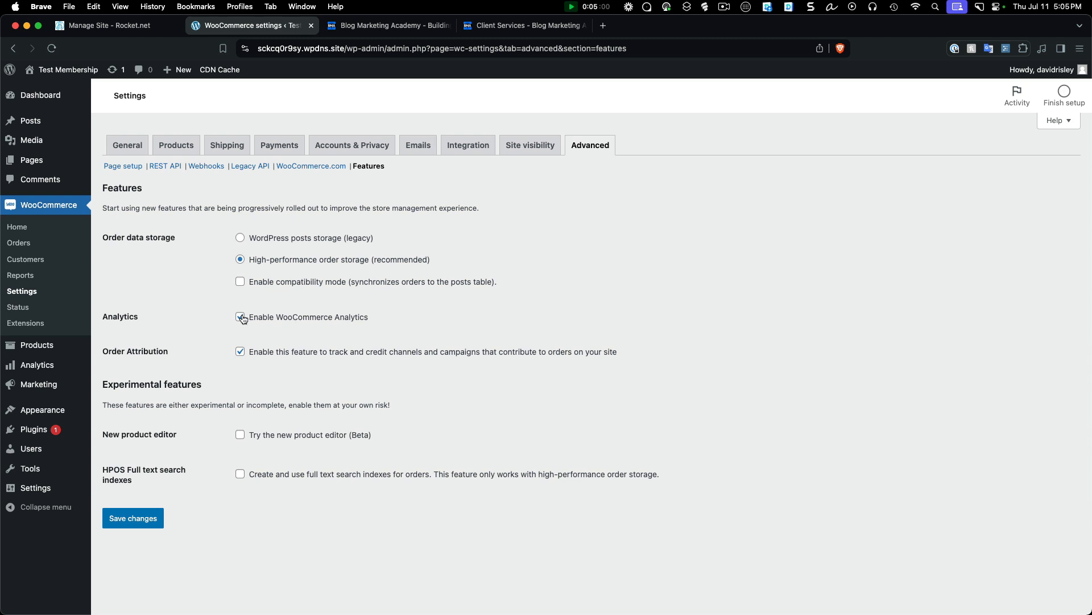
{"action": "mouse_move", "coordinate": [51, 367]}
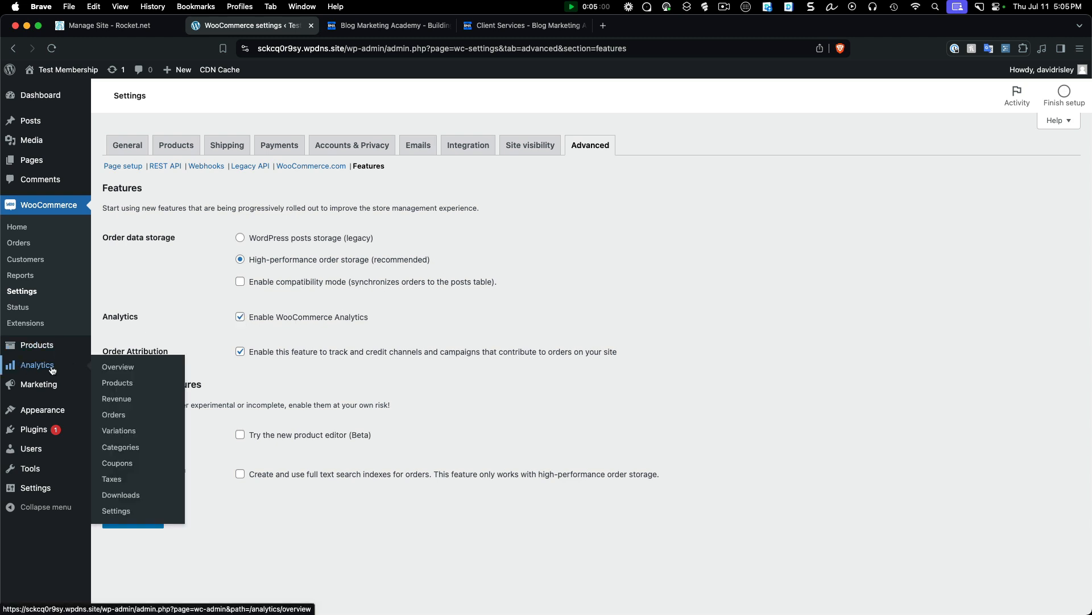
{"action": "left_click", "coordinate": [241, 318]}
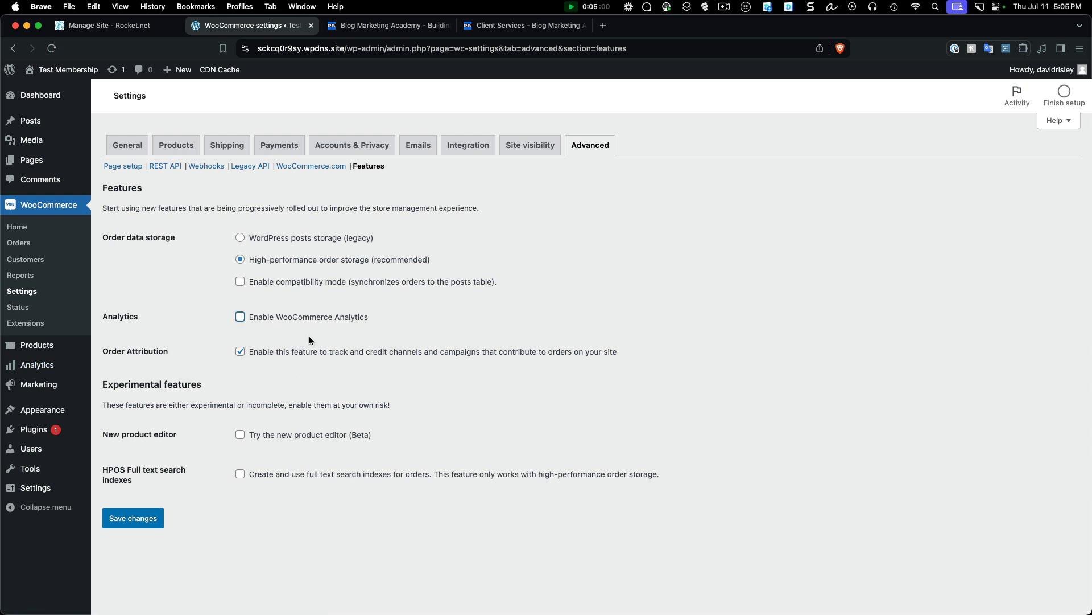
{"action": "left_click", "coordinate": [244, 355]}
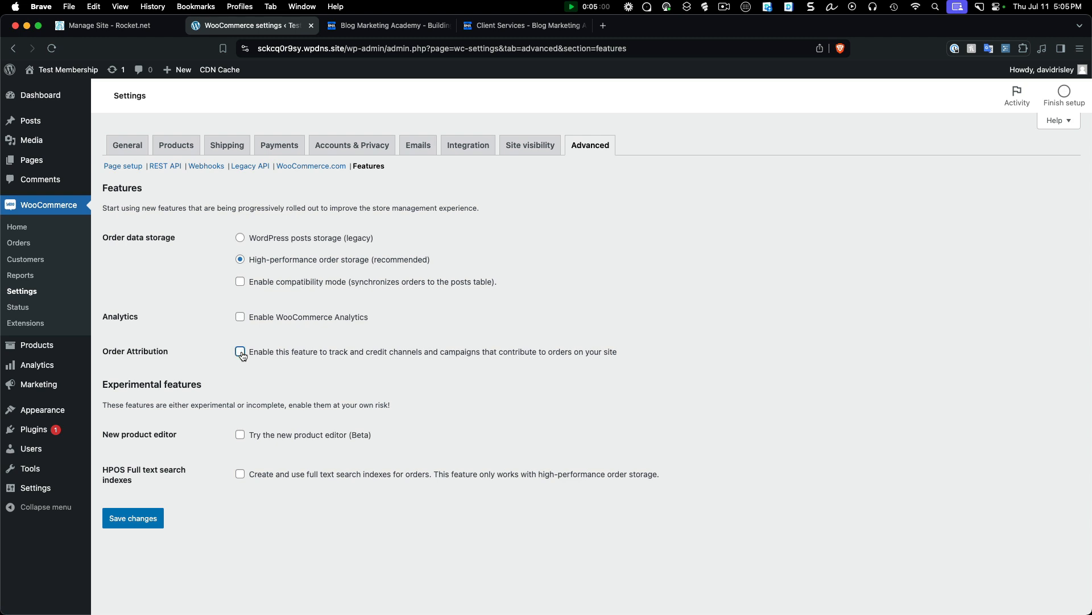
{"action": "left_click", "coordinate": [154, 522]}
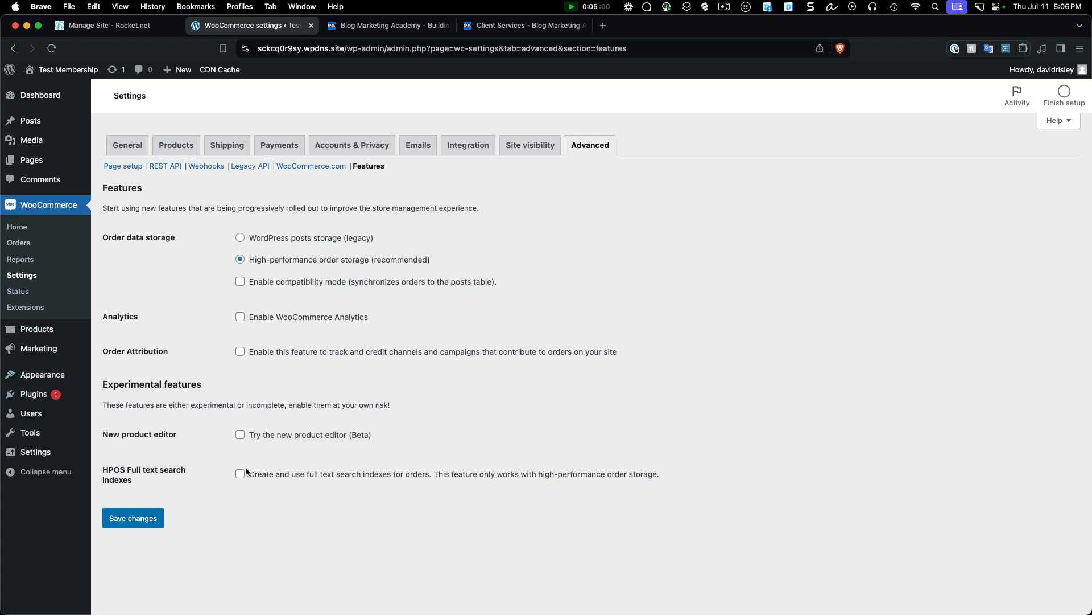
{"action": "left_click", "coordinate": [12, 229]}
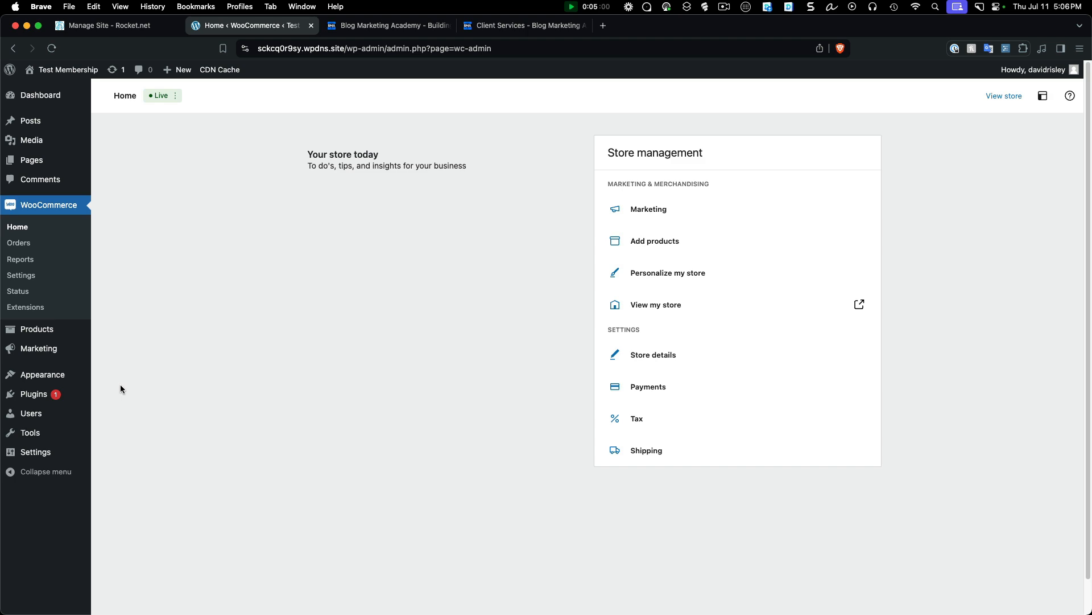
Step: Find the WooCommerce Stripe Payment Gateway plugin by searching new plugins for "stripe", and install and activate it
{"action": "mouse_move", "coordinate": [50, 395]}
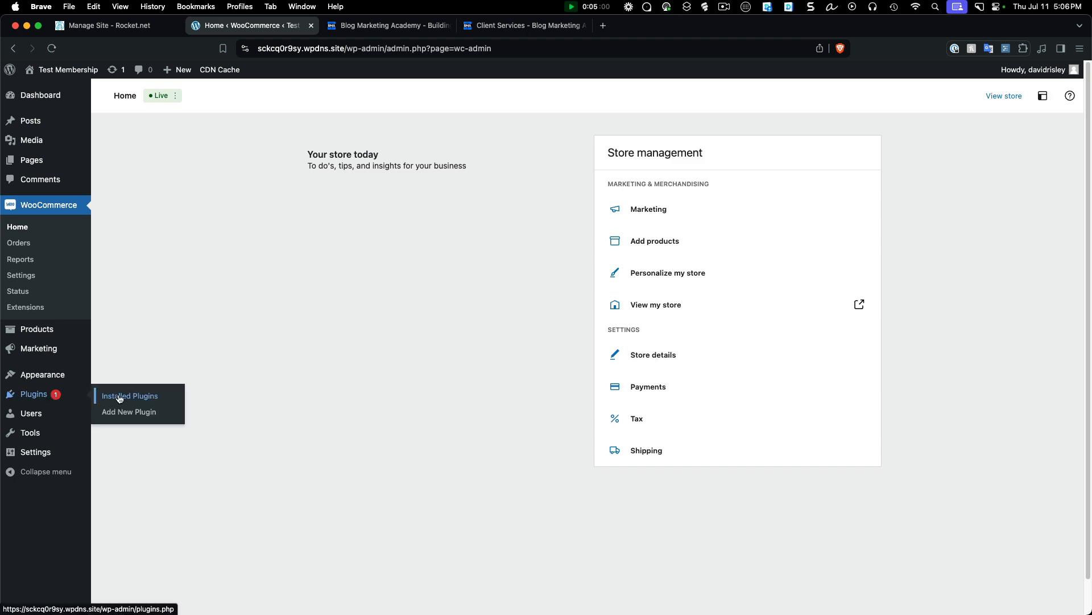
{"action": "left_click", "coordinate": [144, 414]}
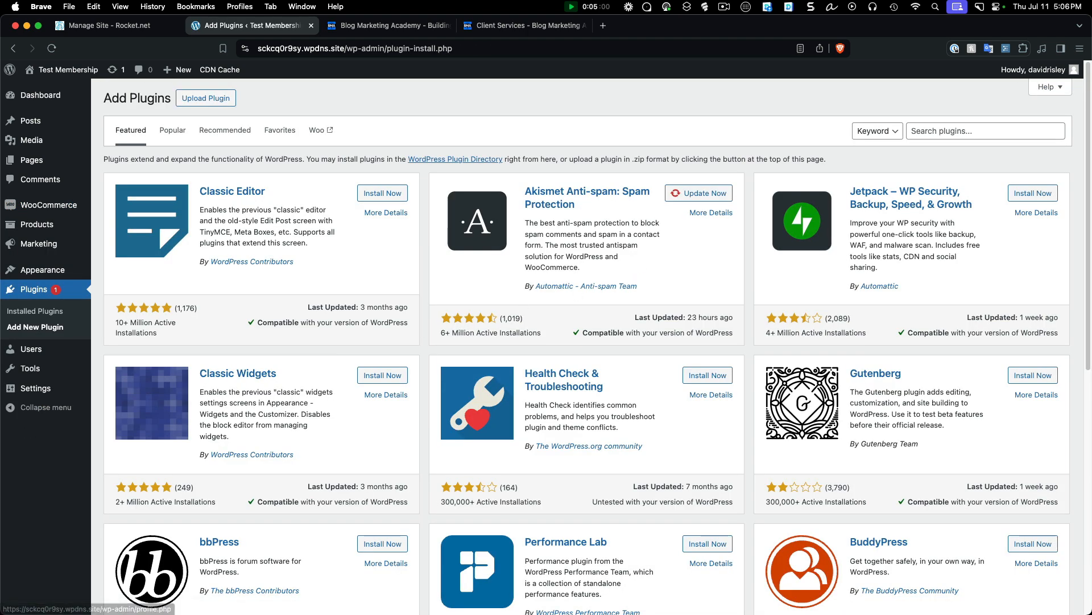
{"action": "left_click", "coordinate": [983, 132]}
{"action": "type", "text": "stripe"}
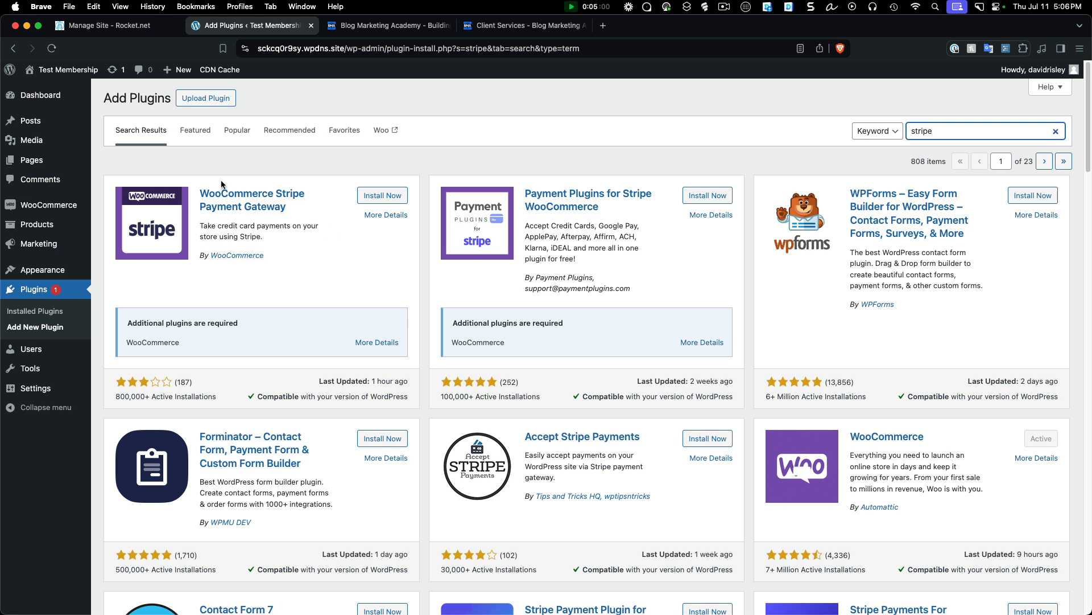
{"action": "left_click", "coordinate": [400, 198]}
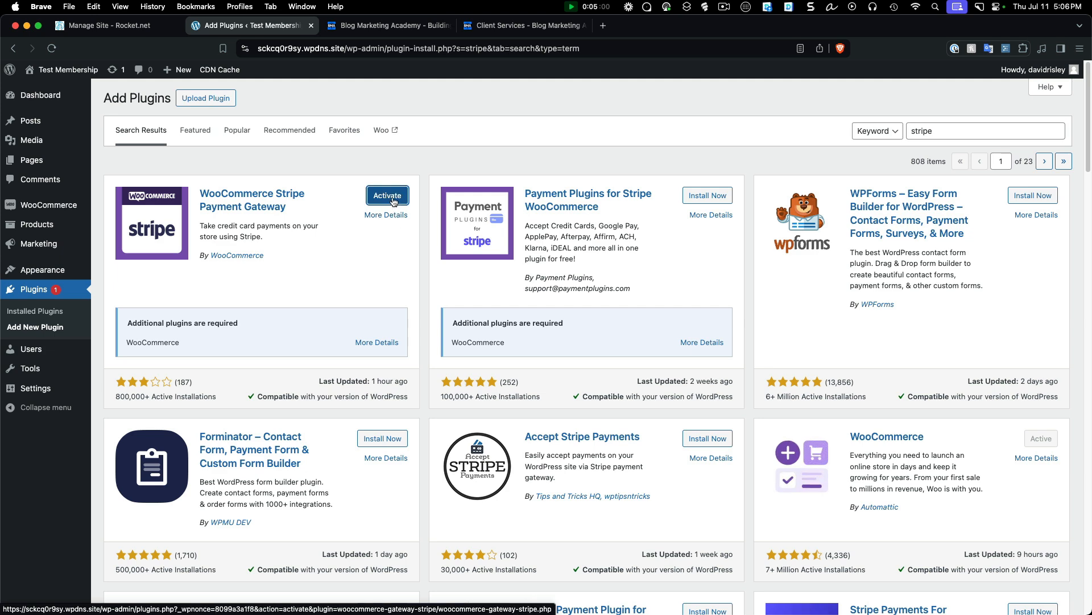
{"action": "left_click", "coordinate": [393, 200]}
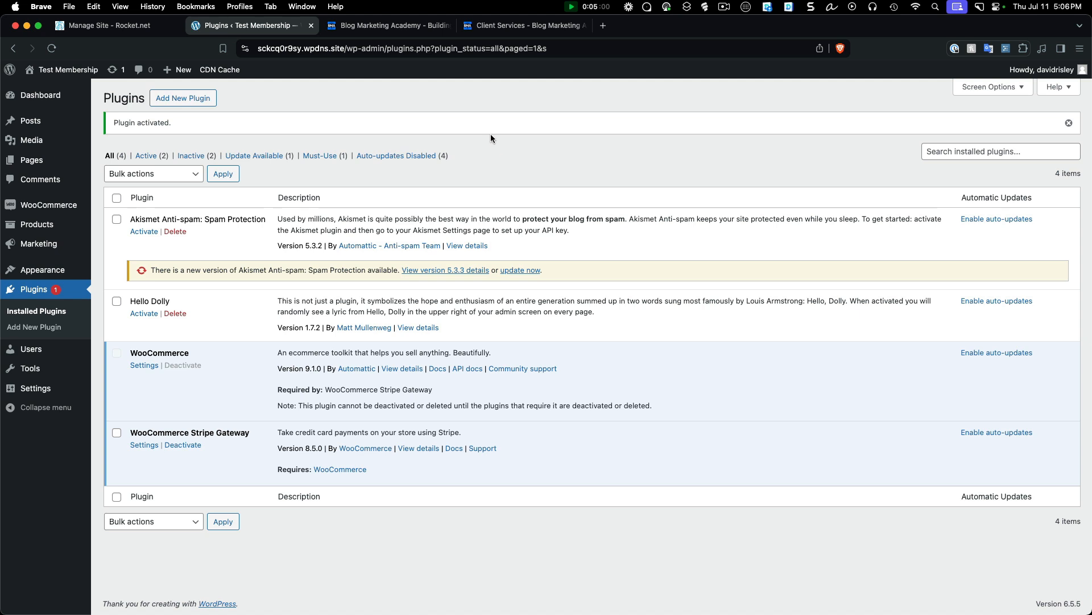
Step: Find the FluentCRM plugin by searching new plugins for "fluentcrm", and install and activate it
{"action": "left_click", "coordinate": [1041, 152]}
{"action": "left_click", "coordinate": [182, 98]}
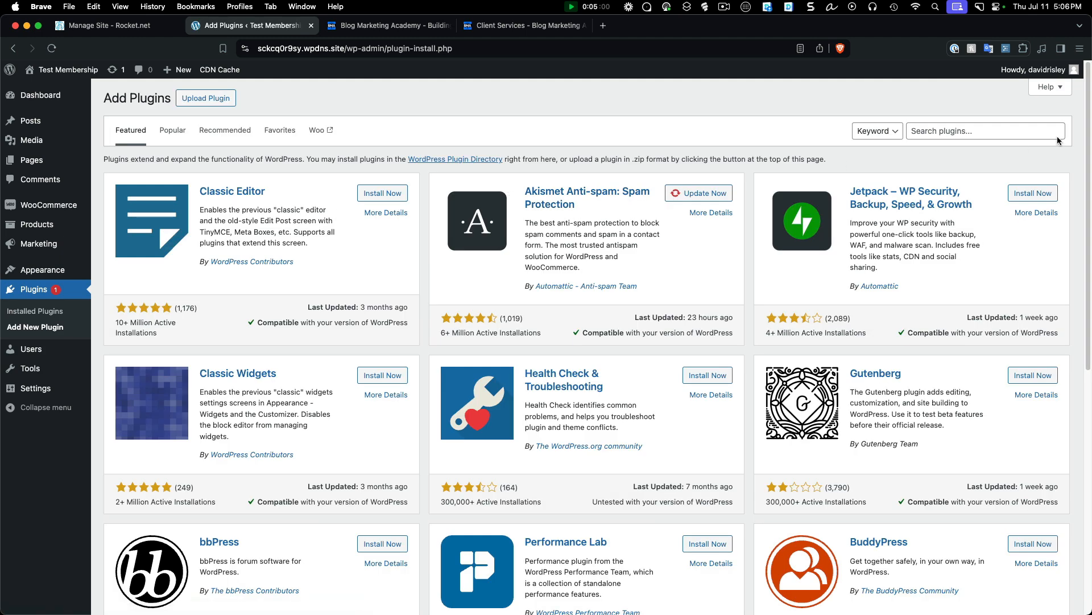
{"action": "left_click", "coordinate": [1018, 130]}
{"action": "type", "text": "fluentcrm"}
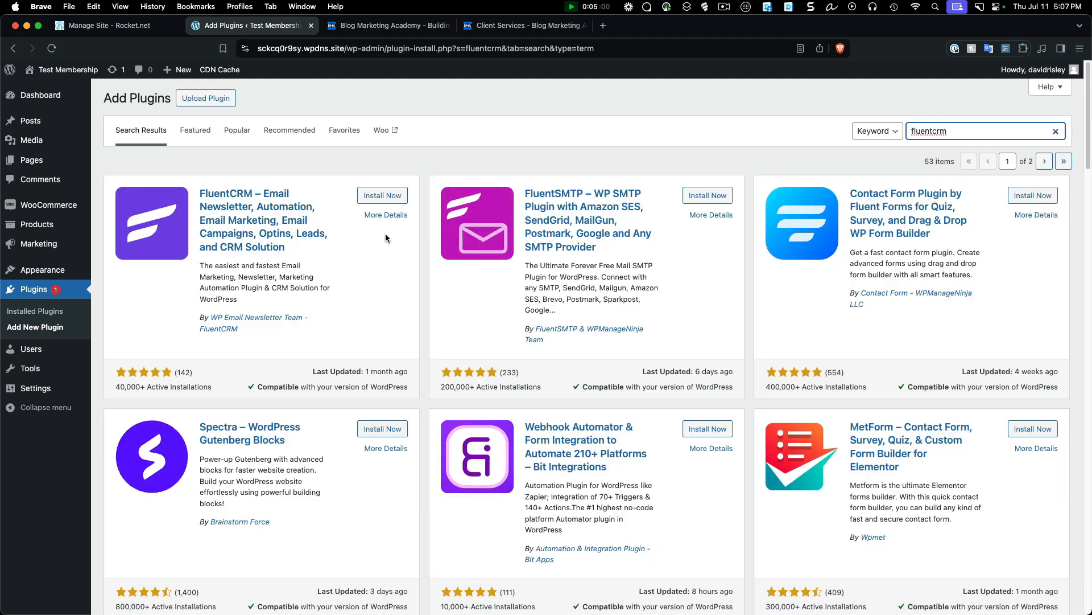
{"action": "left_click", "coordinate": [383, 195]}
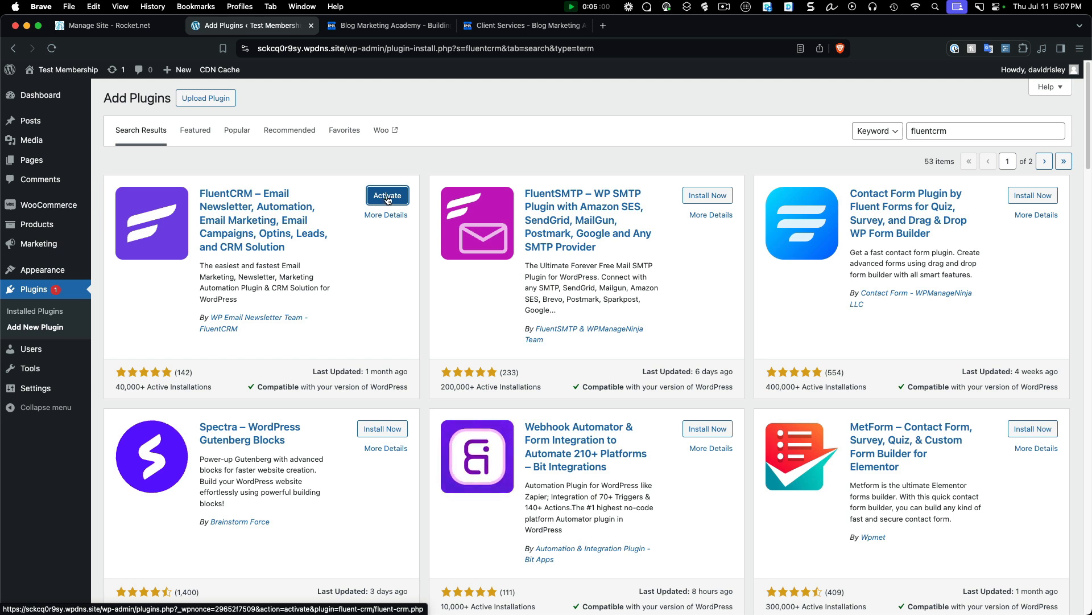
{"action": "left_click", "coordinate": [387, 196]}
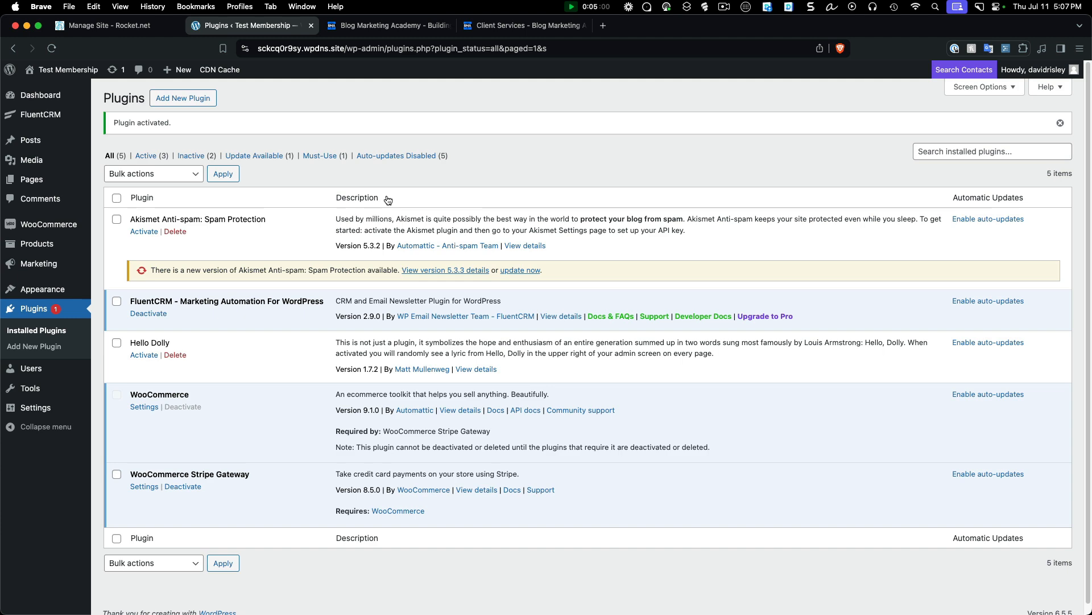
Step: Upload the plugin archive fluentcampaign-pro-2.9.1.zip from the Scripts folder, and install and activate it
{"action": "left_click", "coordinate": [183, 103]}
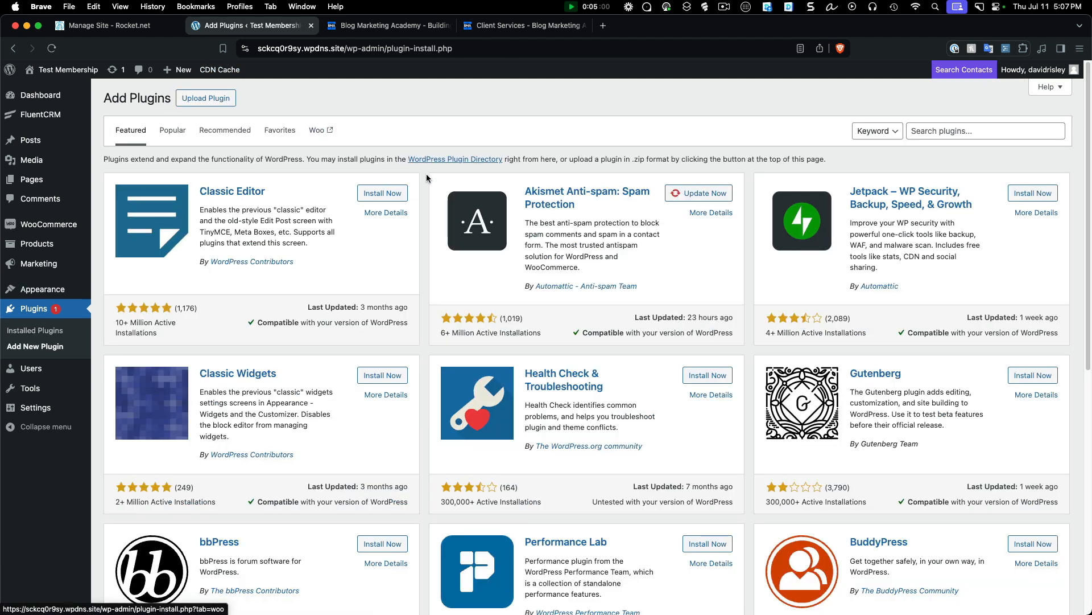
{"action": "left_click", "coordinate": [206, 98]}
{"action": "left_click", "coordinate": [494, 203]}
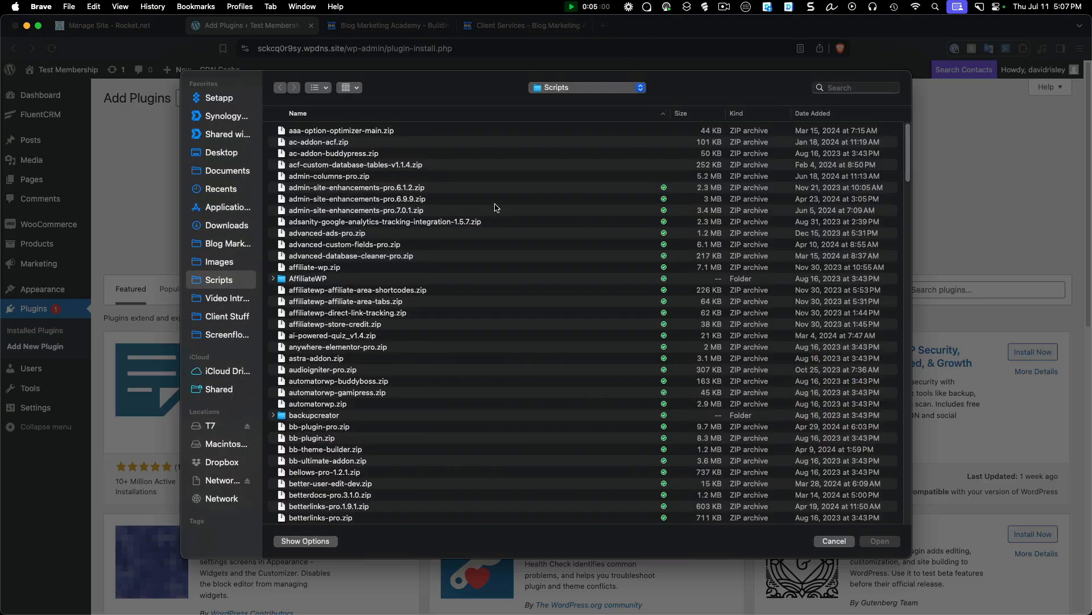
{"action": "scroll", "coordinate": [362, 351], "scroll_direction": "down", "scroll_amount": 1}
{"action": "scroll", "coordinate": [362, 352], "scroll_direction": "down", "scroll_amount": 5}
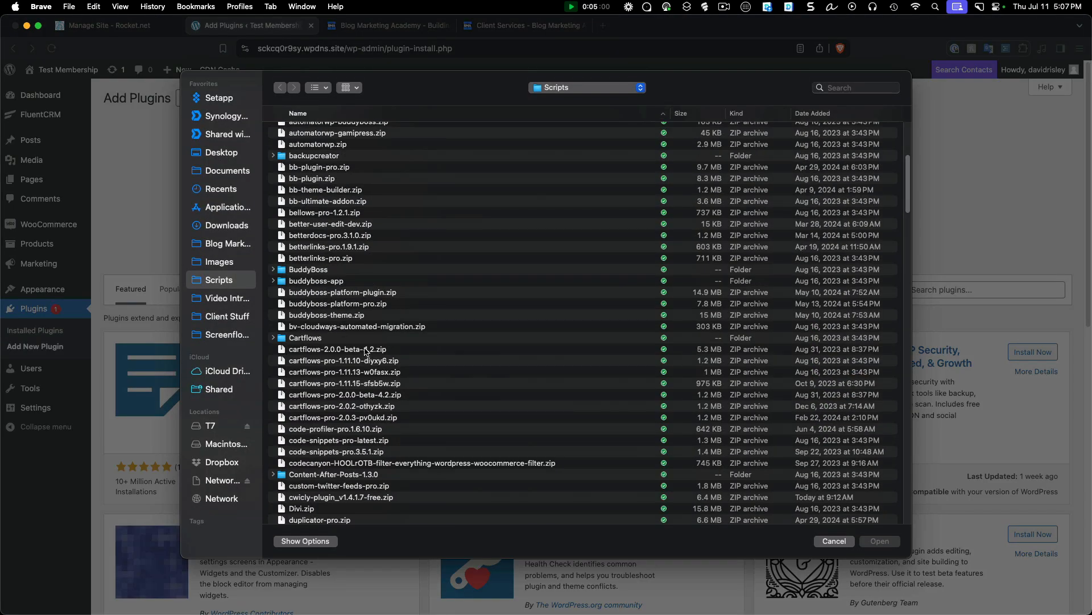
{"action": "scroll", "coordinate": [366, 352], "scroll_direction": "down", "scroll_amount": 15}
{"action": "scroll", "coordinate": [364, 330], "scroll_direction": "up", "scroll_amount": 1}
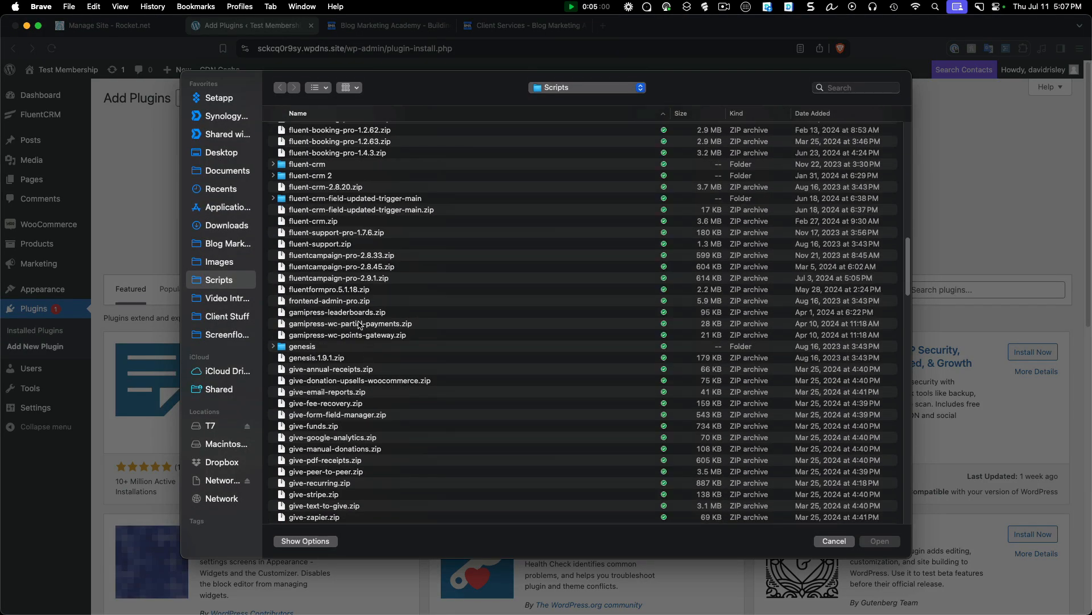
{"action": "left_click", "coordinate": [368, 279]}
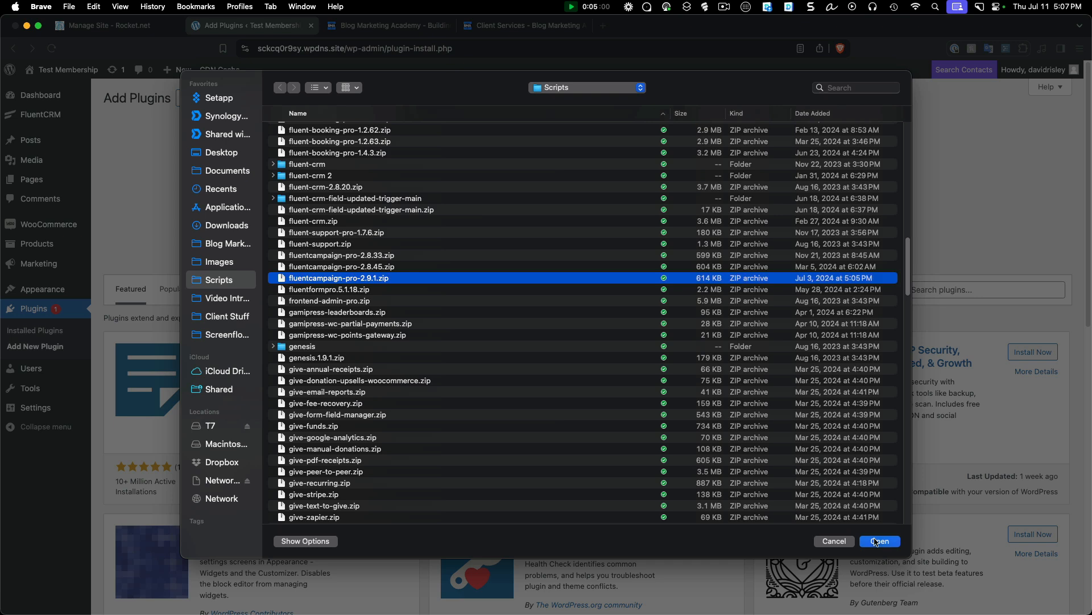
{"action": "left_click", "coordinate": [878, 541]}
{"action": "left_click", "coordinate": [694, 203]}
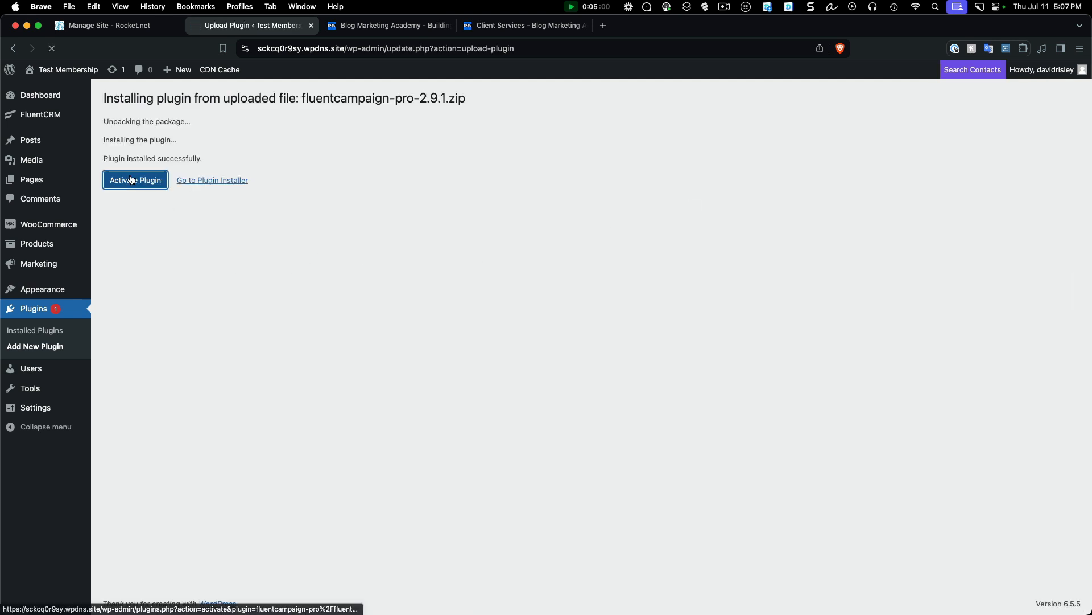
{"action": "left_click", "coordinate": [131, 180]}
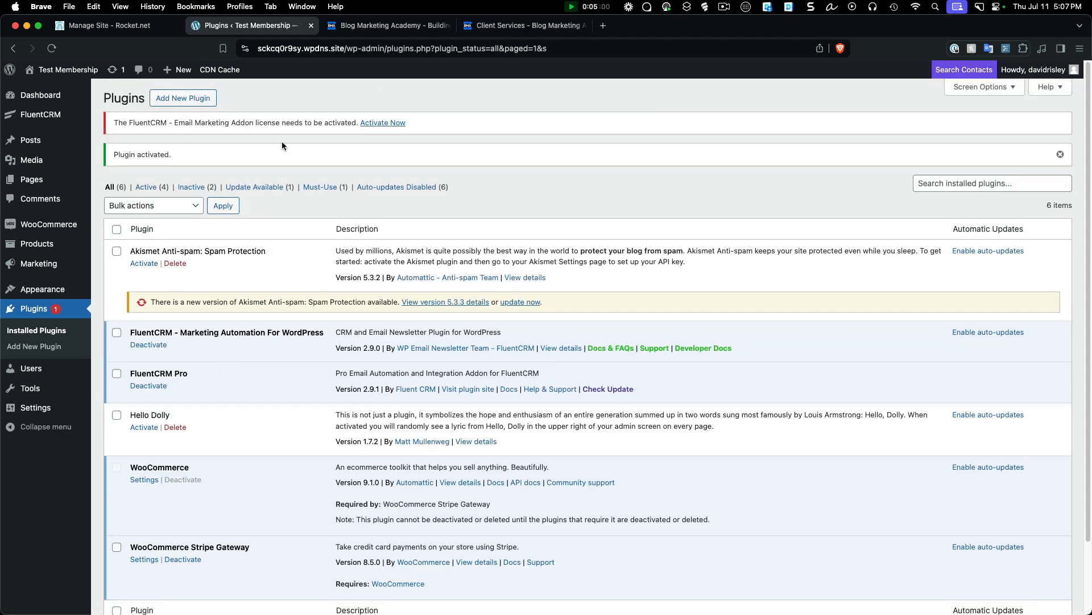
Step: Open the FluentCRM dashboard, skip its setup wizard, and view the contacts list
{"action": "mouse_move", "coordinate": [51, 114]}
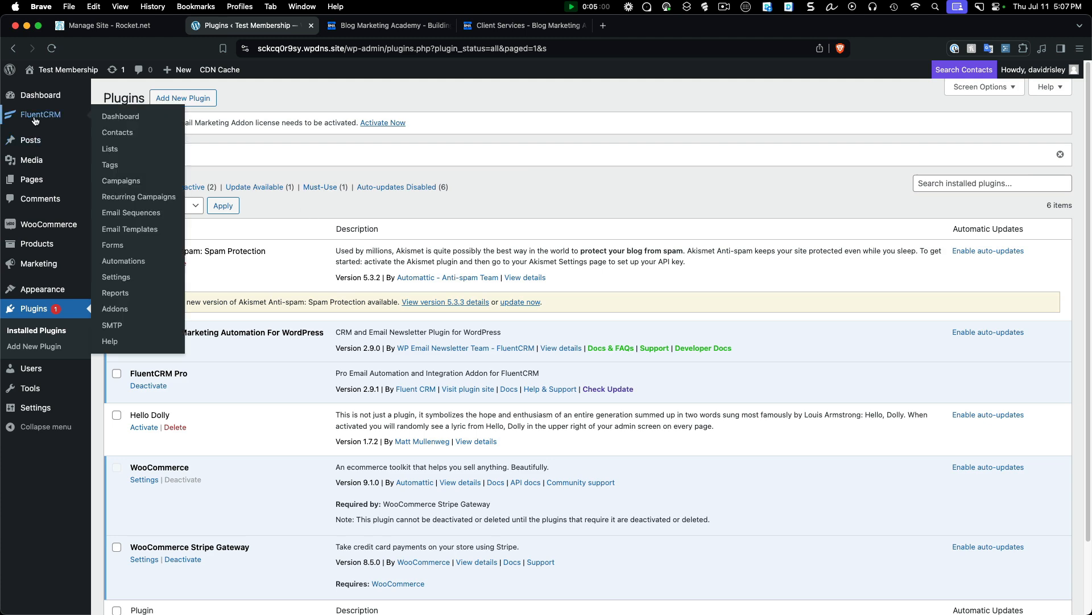
{"action": "left_click", "coordinate": [112, 119]}
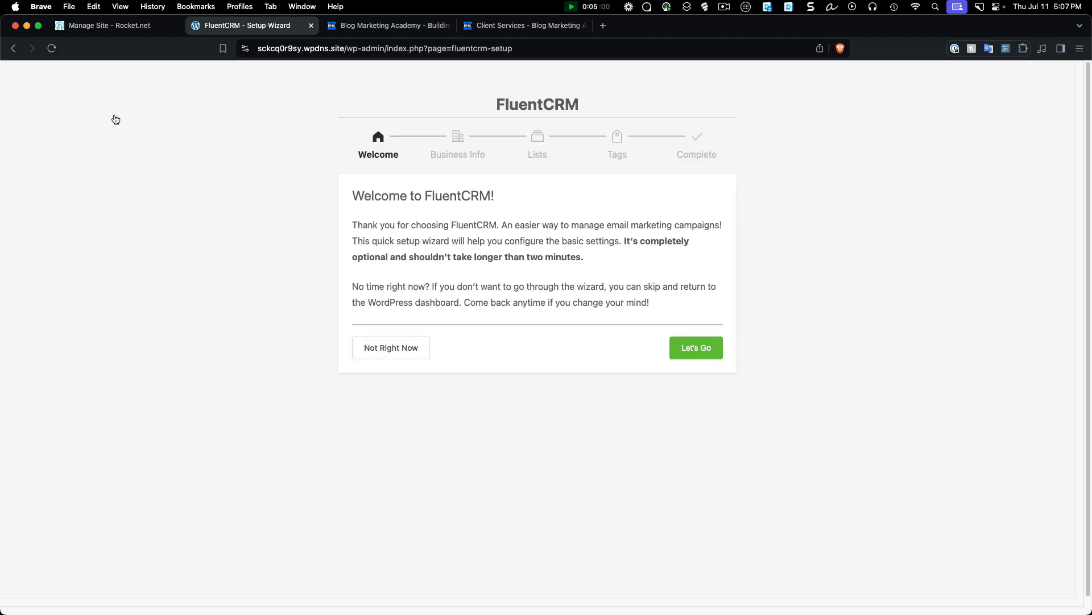
{"action": "left_click", "coordinate": [392, 348]}
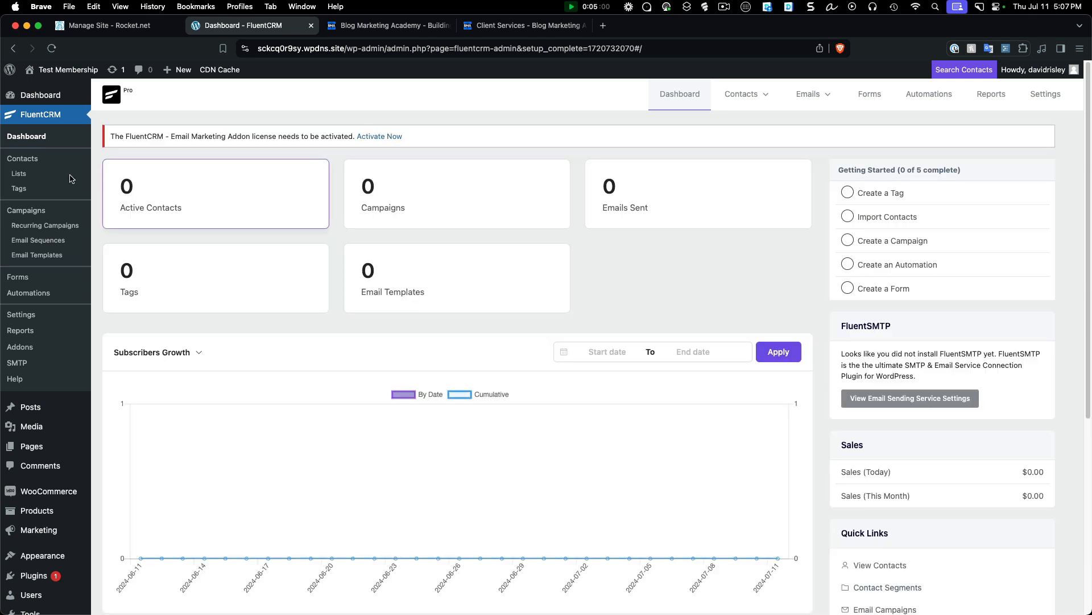
{"action": "left_click", "coordinate": [25, 161]}
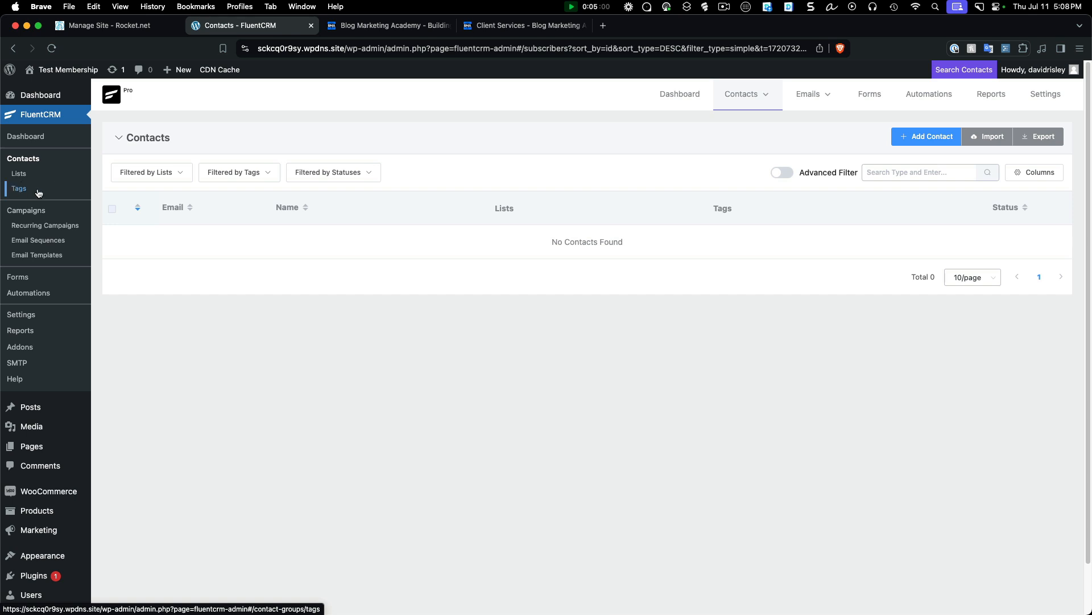
Step: Set the business name to "Test Membership" in FluentCRM's business settings, fill in the business's full address, and save
{"action": "left_click", "coordinate": [32, 316]}
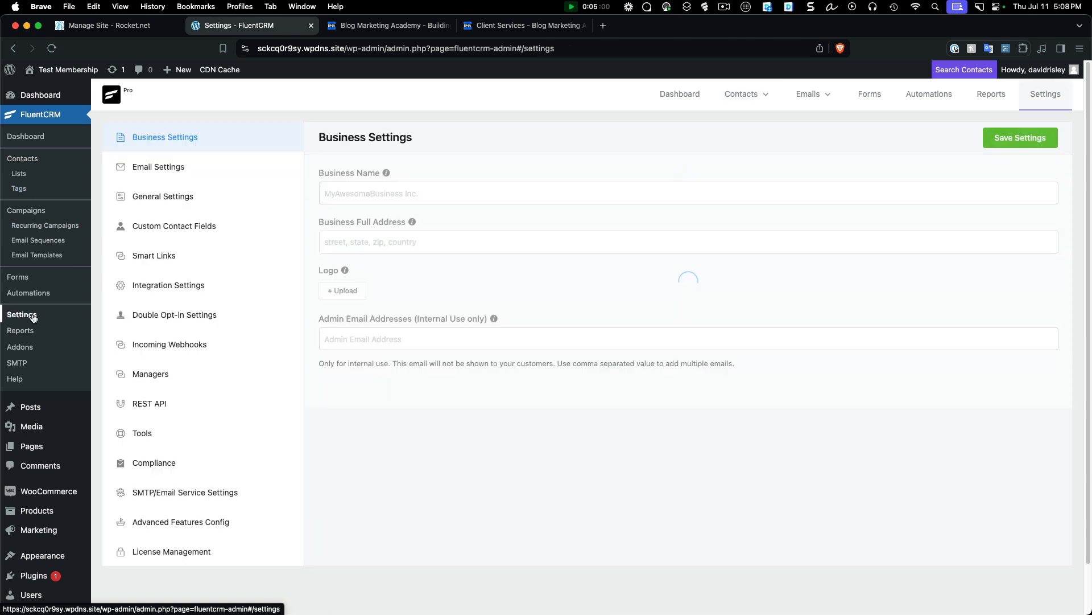
{"action": "left_click", "coordinate": [409, 190]}
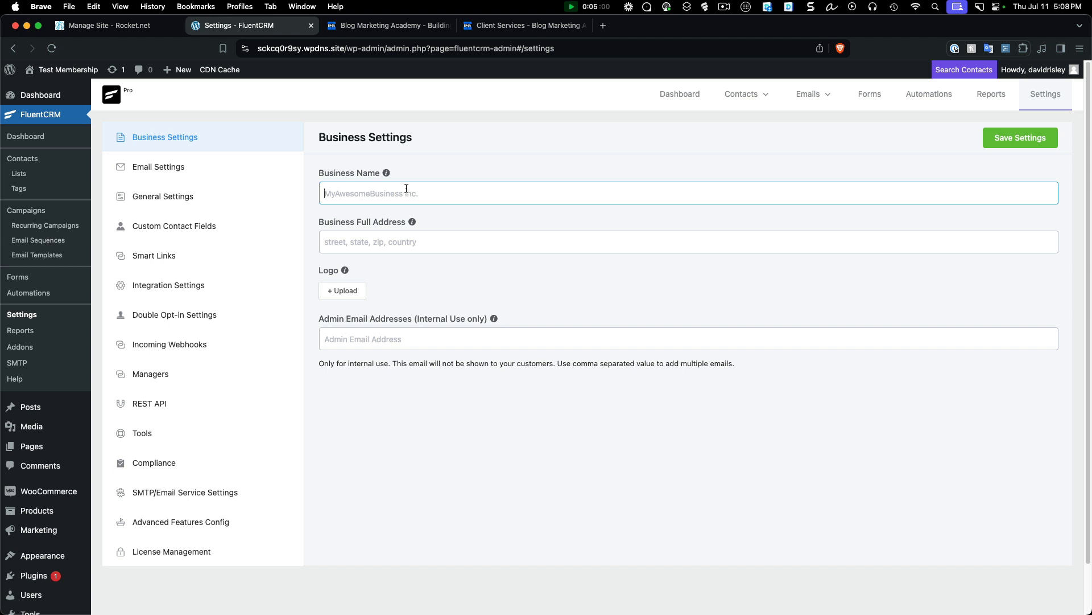
{"action": "type", "text": "Test Membership"}
{"action": "left_click", "coordinate": [383, 243]}
{"action": "type", "text": "123"}
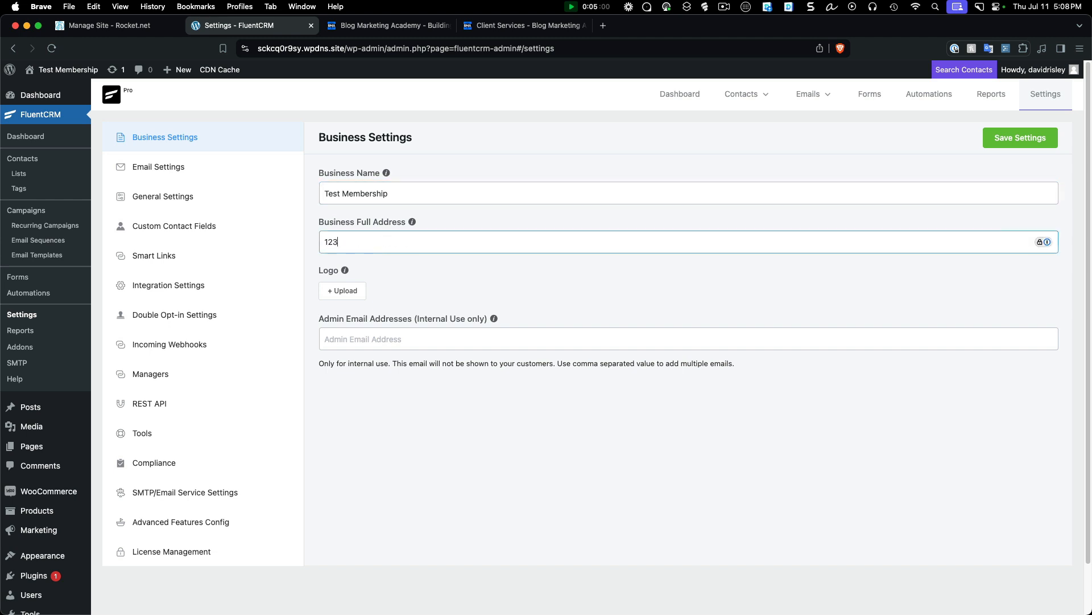
{"action": "type", "text": " Main St."}
{"action": "left_click", "coordinate": [1026, 138]}
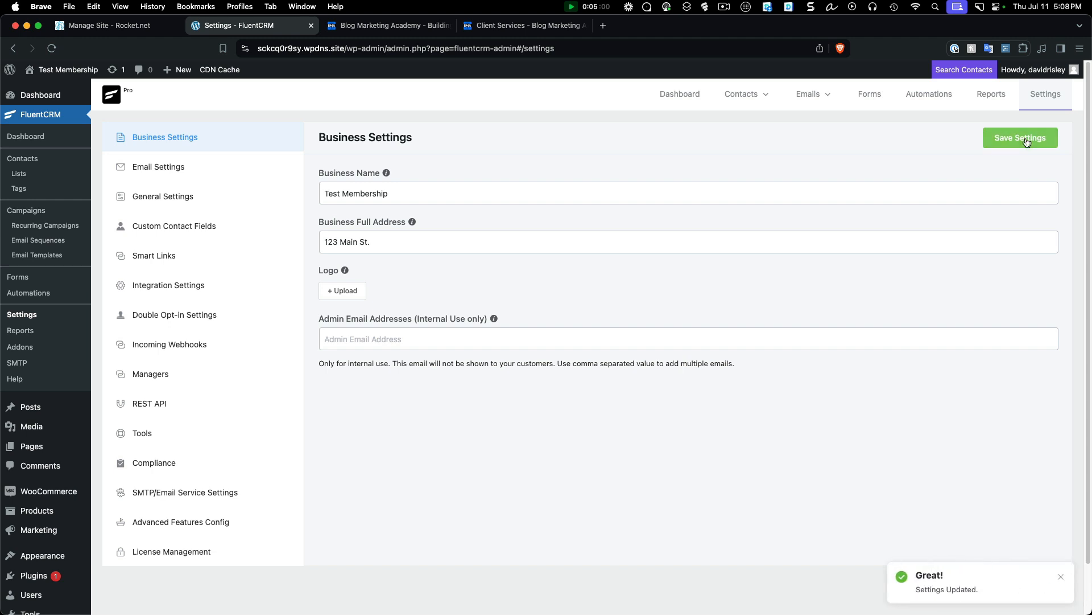
Step: Install the free FluentSMTP plugin from FluentCRM's SMTP/Email Service Settings
{"action": "left_click", "coordinate": [213, 493]}
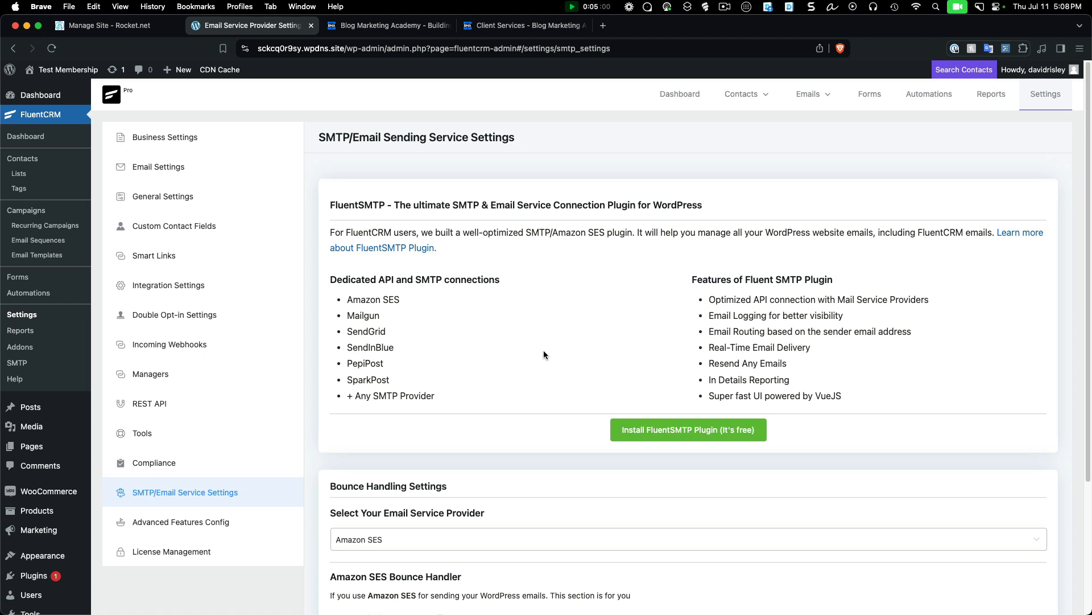
{"action": "left_click", "coordinate": [669, 435]}
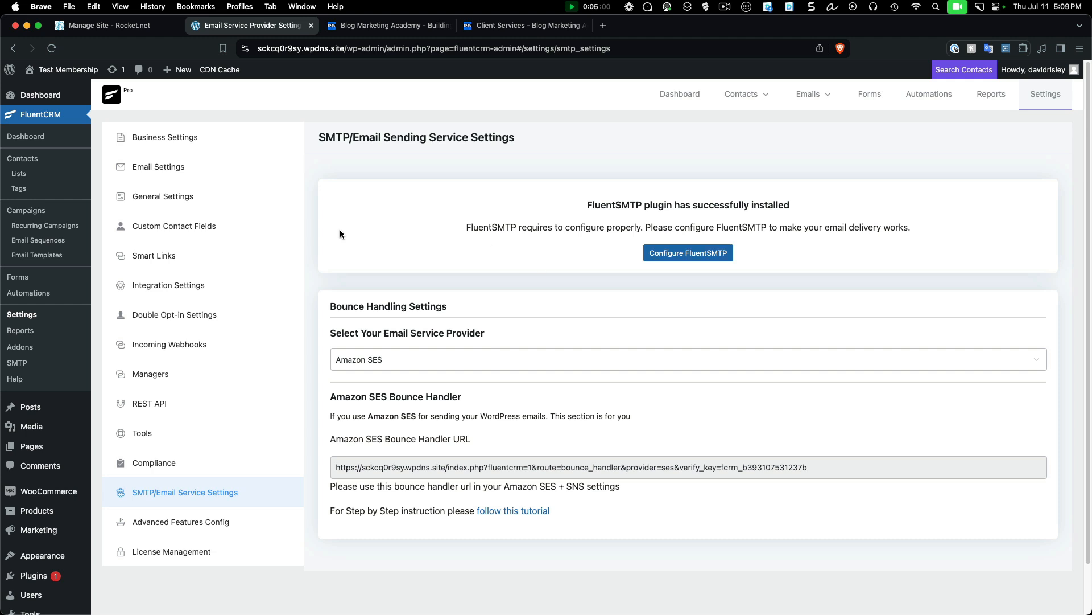
Step: Look over the FluentCRM dashboard and the site's list of WordPress users
{"action": "left_click", "coordinate": [25, 137]}
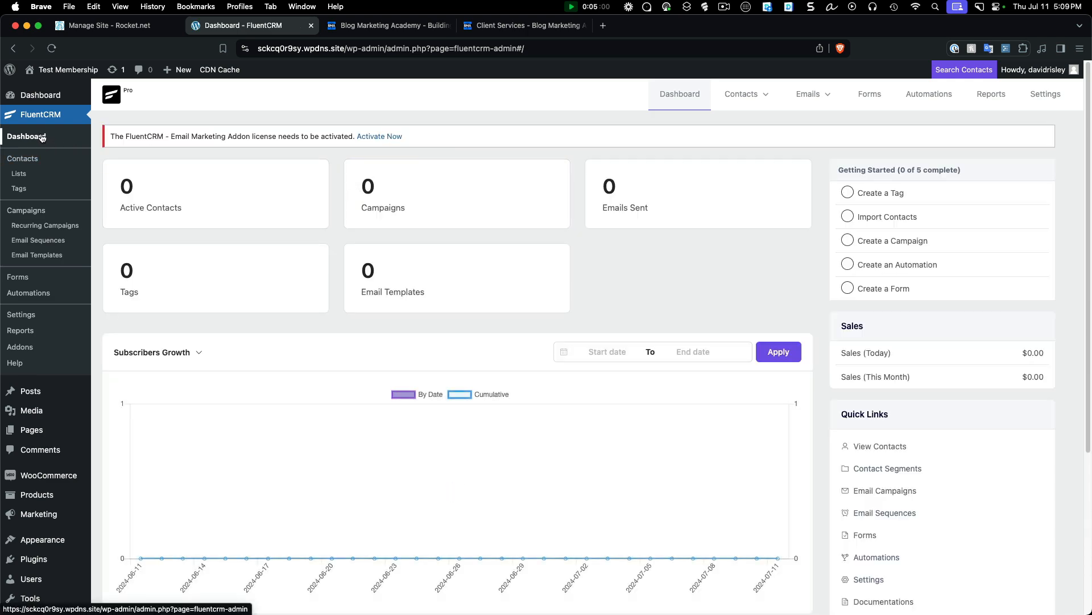
{"action": "scroll", "coordinate": [52, 364], "scroll_direction": "down", "scroll_amount": 5}
{"action": "mouse_move", "coordinate": [51, 359]}
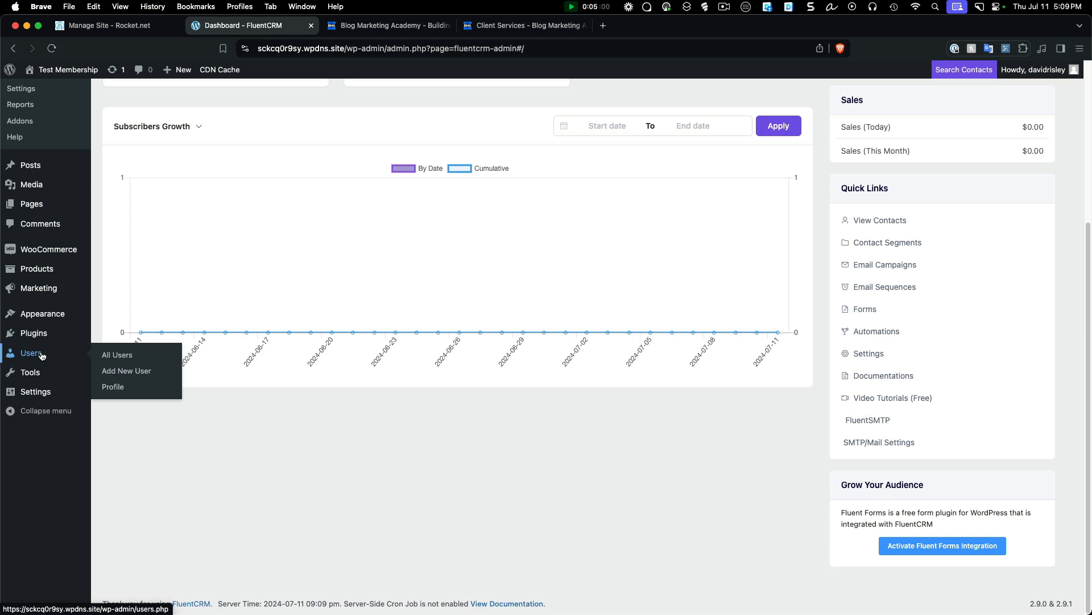
{"action": "left_click", "coordinate": [182, 350]}
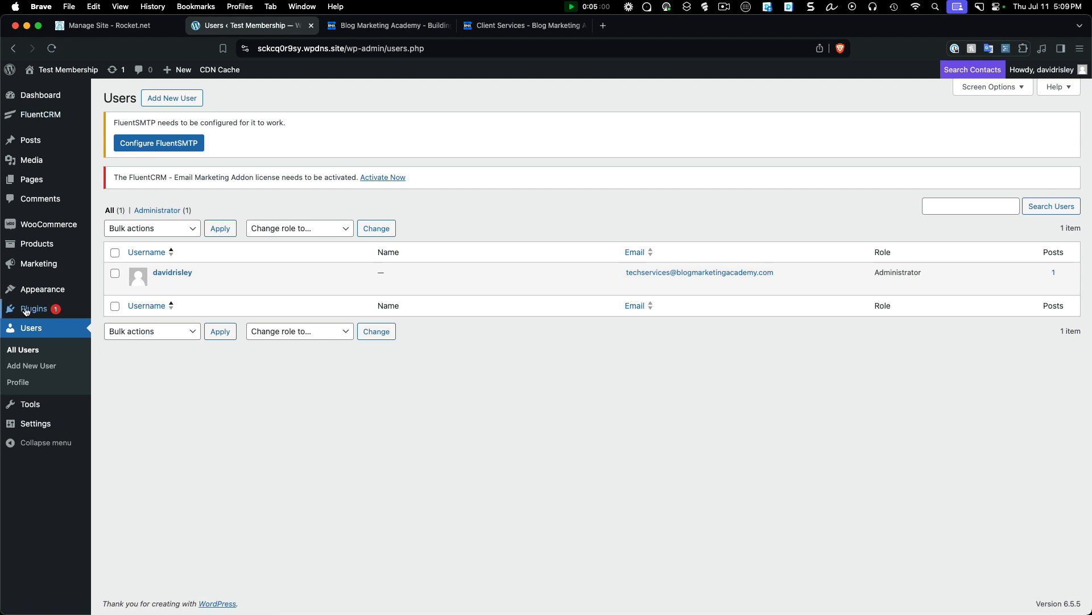
Step: Search new plugins for "wpfusion" and "wp fusion"
{"action": "mouse_move", "coordinate": [74, 308]}
{"action": "left_click", "coordinate": [129, 329]}
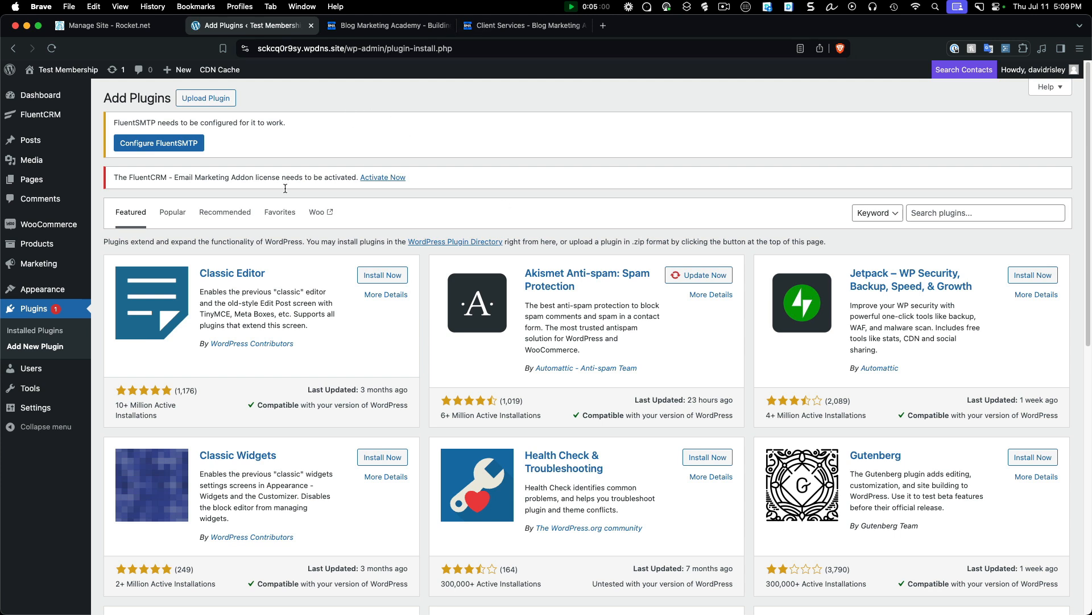
{"action": "left_click", "coordinate": [1016, 214]}
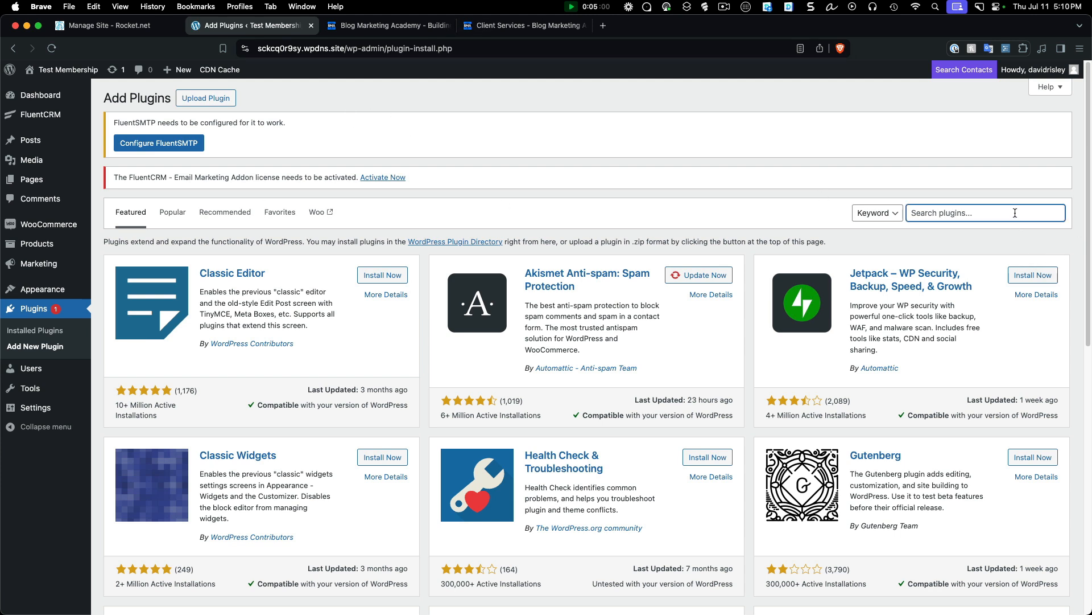
{"action": "type", "text": "wpfusion"}
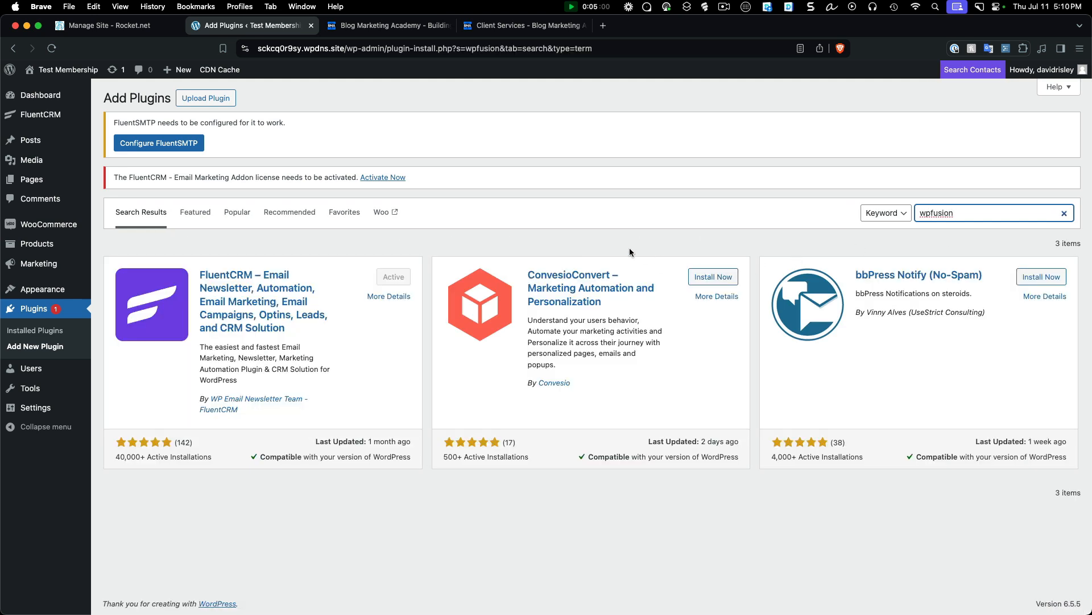
{"action": "left_click", "coordinate": [929, 213]}
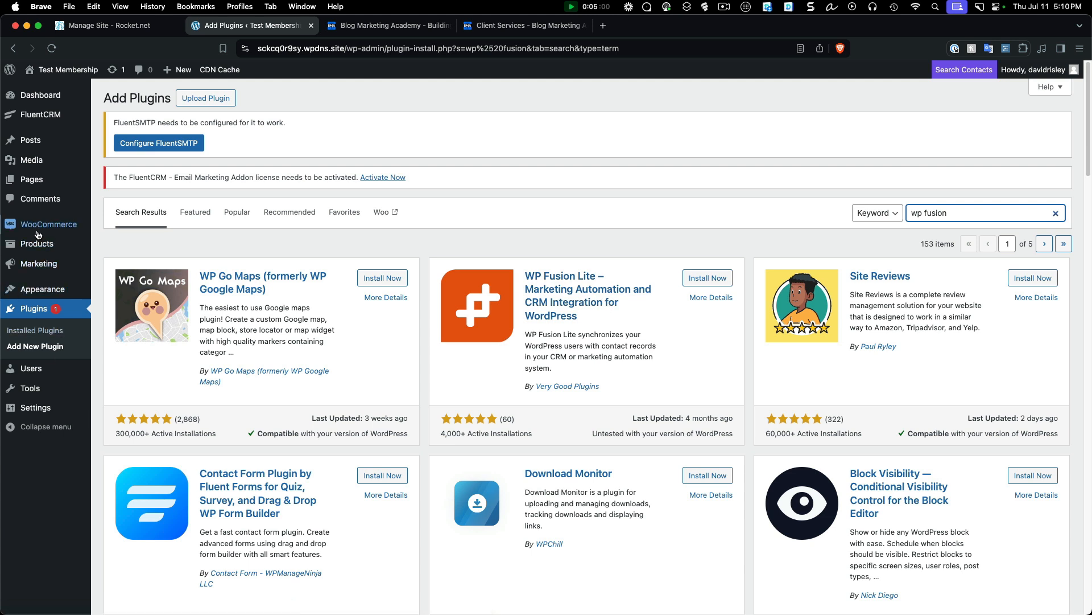
{"action": "mouse_move", "coordinate": [41, 252]}
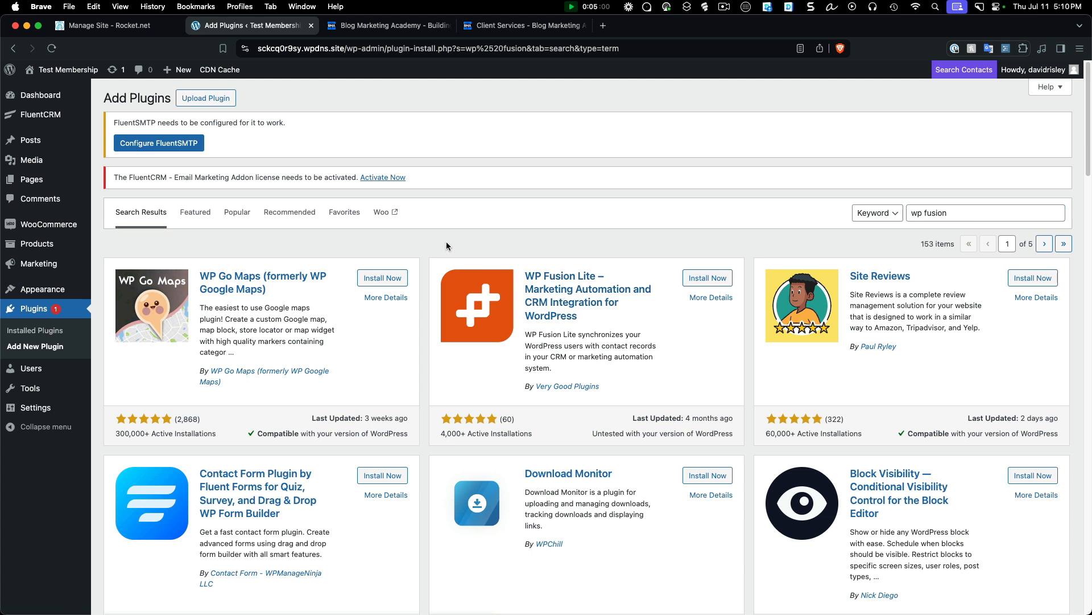
Step: Upload the plugin archive wp-fusion-3.43.17.zip from the Scripts folder, and install and activate it
{"action": "left_click", "coordinate": [219, 99]}
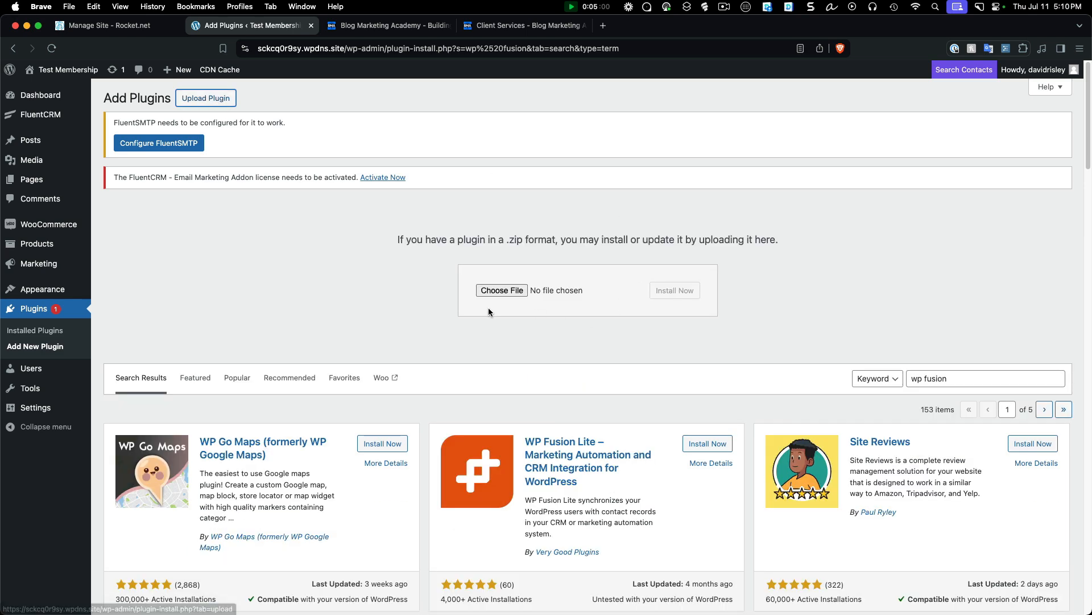
{"action": "left_click", "coordinate": [511, 290]}
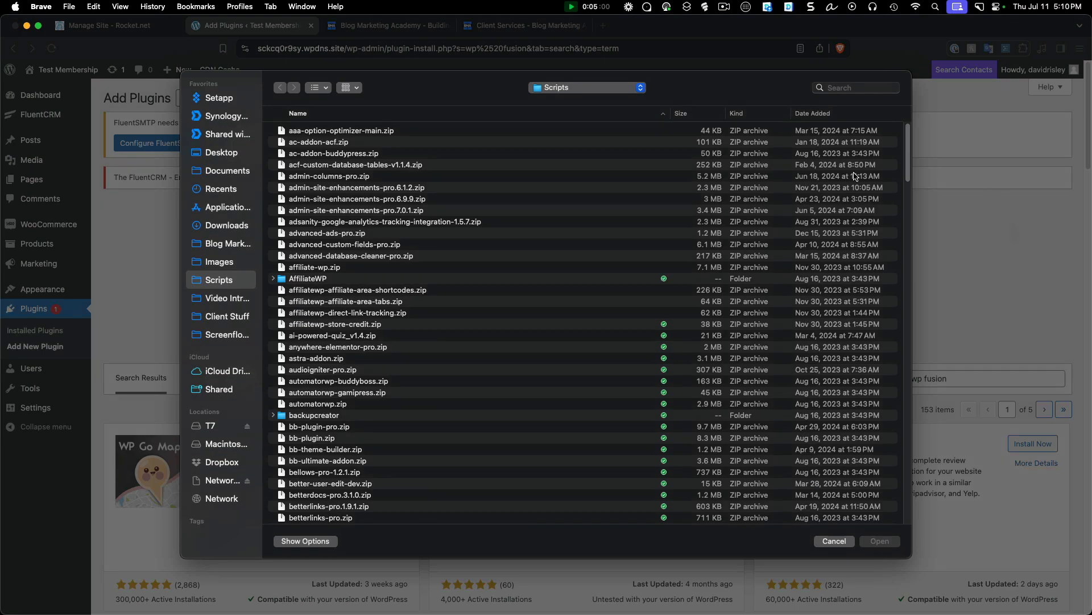
{"action": "left_click_drag", "start_coordinate": [906, 145], "coordinate": [908, 500]}
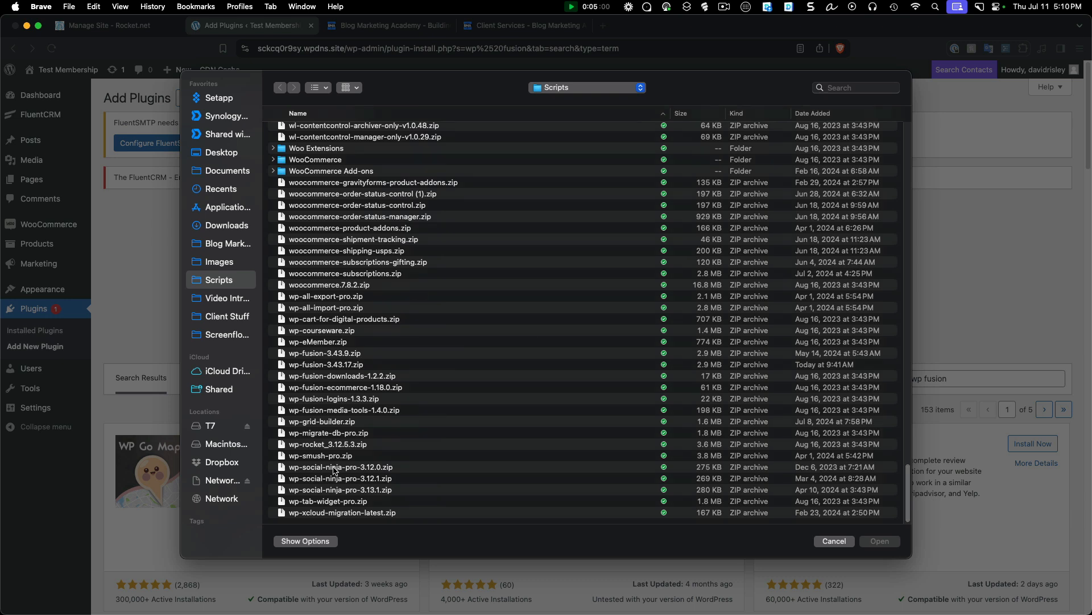
{"action": "left_click", "coordinate": [350, 367]}
{"action": "left_click", "coordinate": [866, 542]}
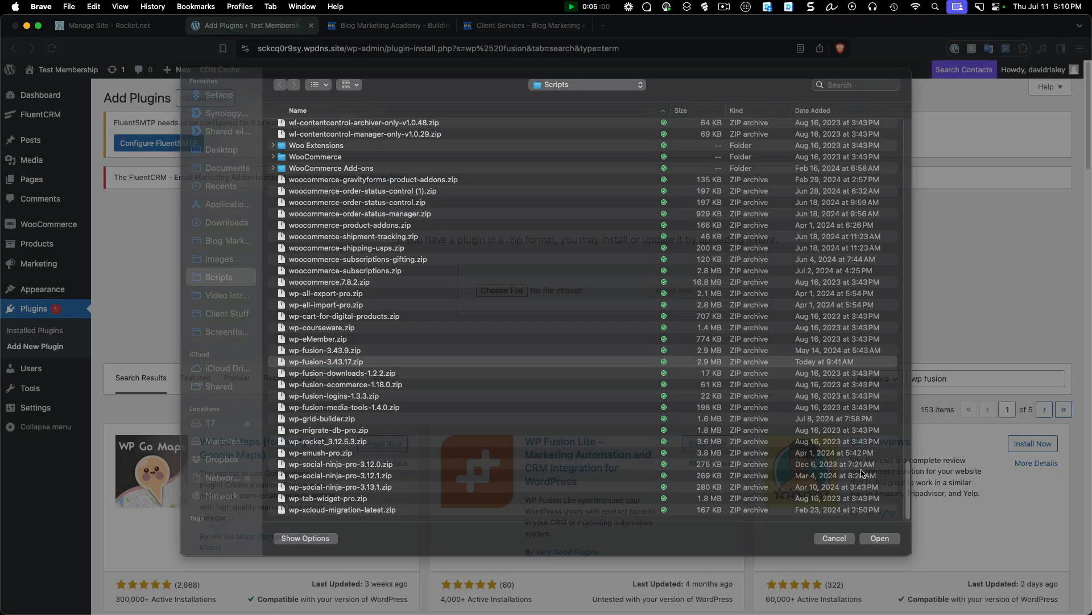
{"action": "left_click", "coordinate": [687, 295]}
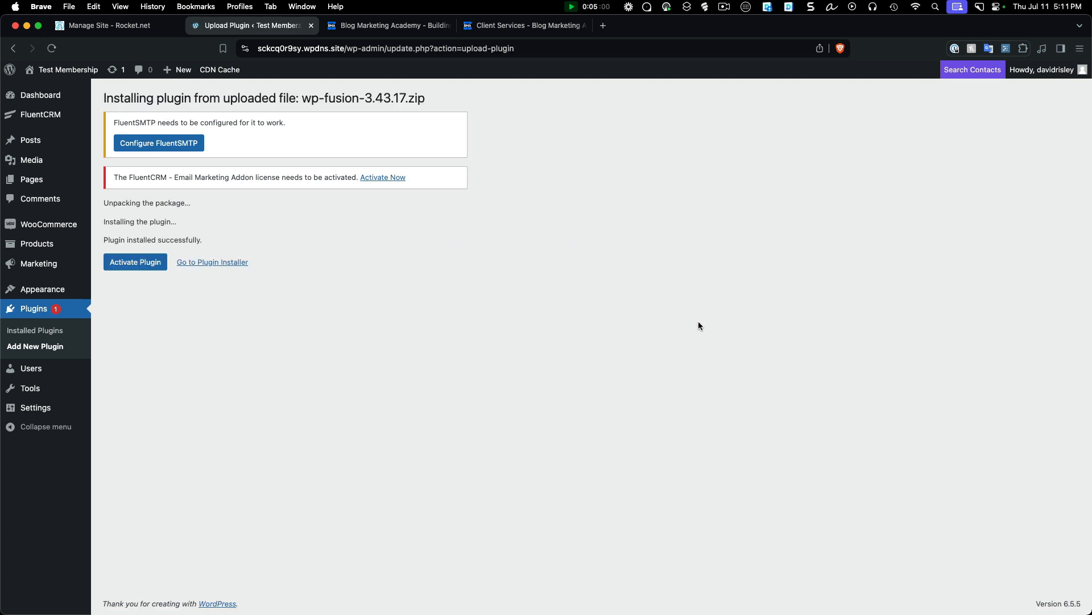
{"action": "left_click", "coordinate": [137, 264]}
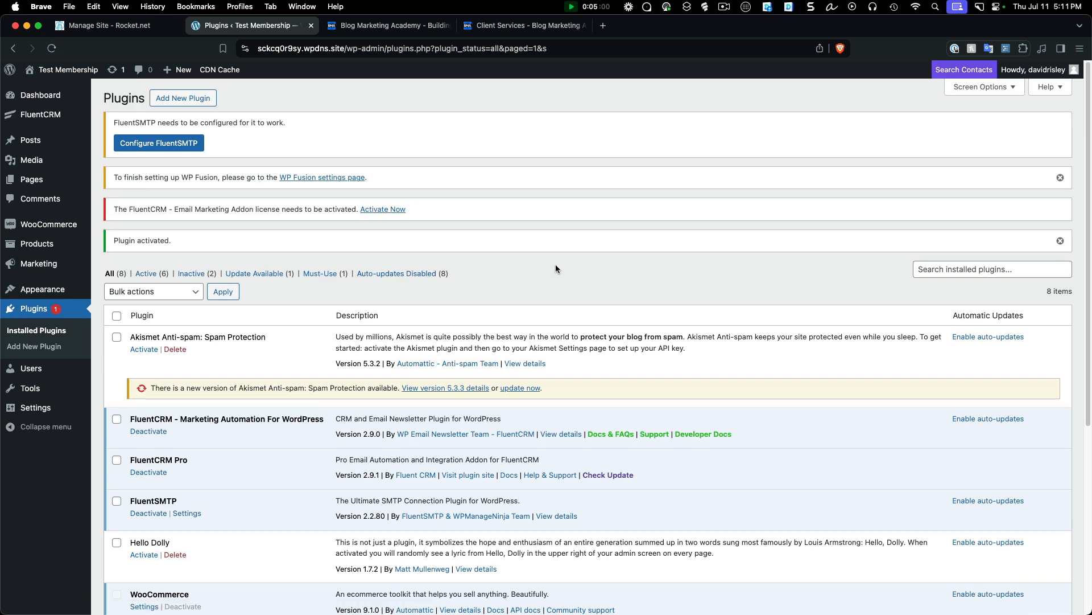
Step: Open the WP Fusion settings page and look through its list of supported CRMs
{"action": "left_click_drag", "start_coordinate": [113, 177], "coordinate": [324, 174]}
{"action": "left_click", "coordinate": [397, 169]}
{"action": "left_click", "coordinate": [330, 179]}
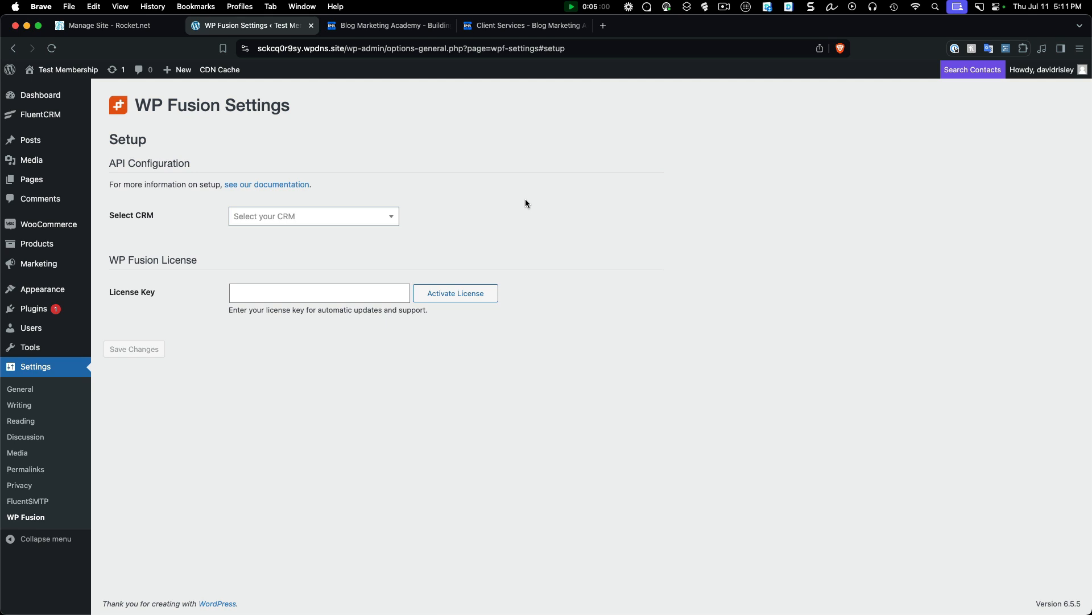
{"action": "left_click", "coordinate": [353, 220]}
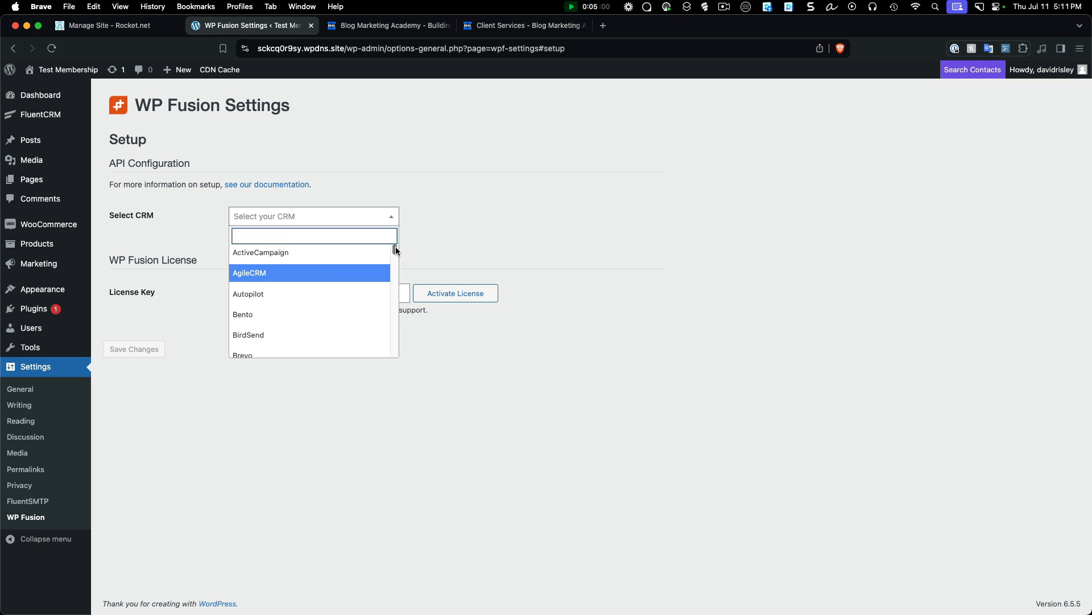
{"action": "mouse_move", "coordinate": [395, 247]}
{"action": "left_mouse_down"}
{"action": "mouse_move", "coordinate": [394, 279]}
{"action": "mouse_move", "coordinate": [398, 244]}
{"action": "mouse_move", "coordinate": [396, 264]}
{"action": "left_mouse_up"}
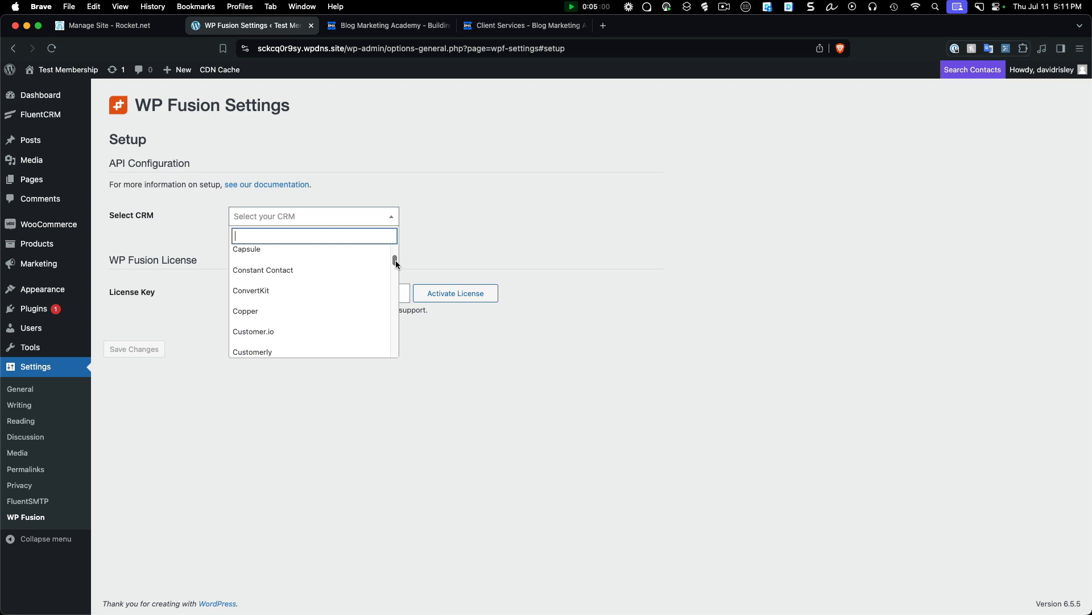
{"action": "left_click", "coordinate": [547, 178]}
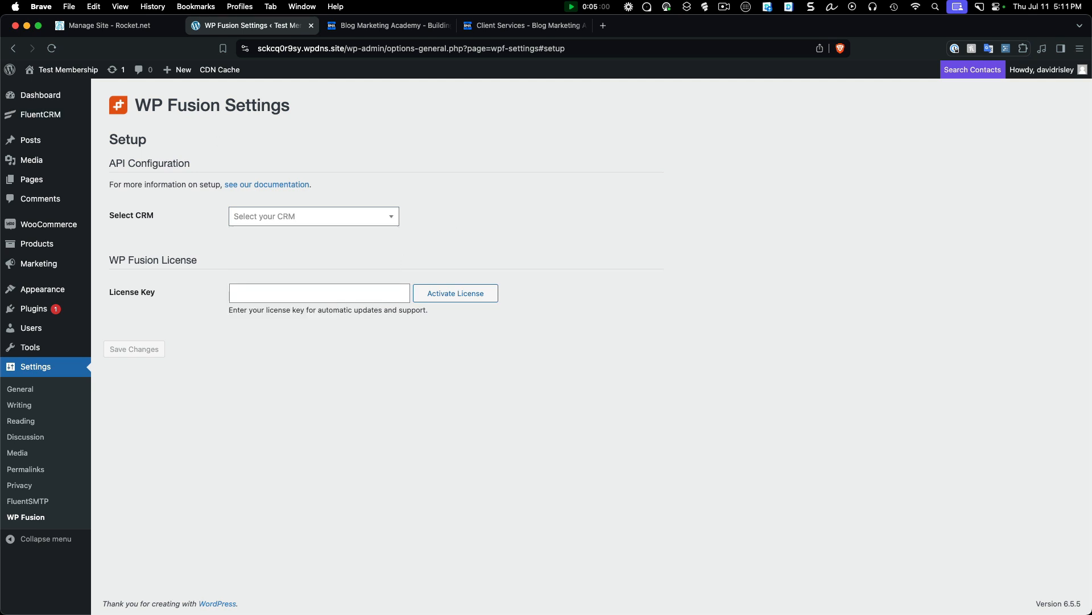
{"action": "mouse_move", "coordinate": [38, 117]}
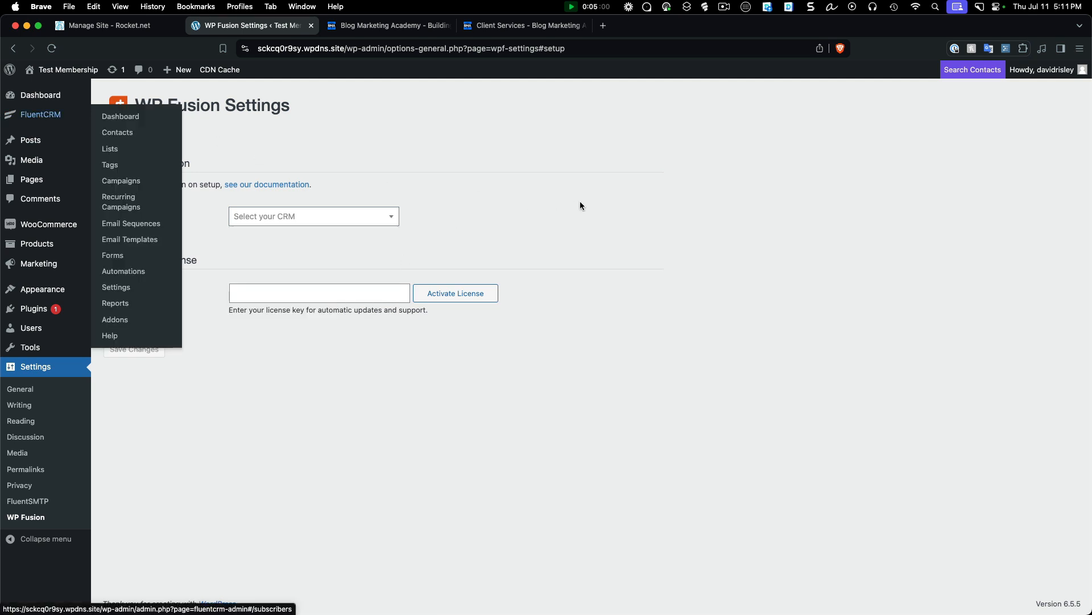
Step: Select FluentCRM (This Site) as the CRM in WP Fusion's setup and connect to it
{"action": "left_click", "coordinate": [376, 216]}
{"action": "left_click_drag", "start_coordinate": [396, 254], "coordinate": [397, 288]}
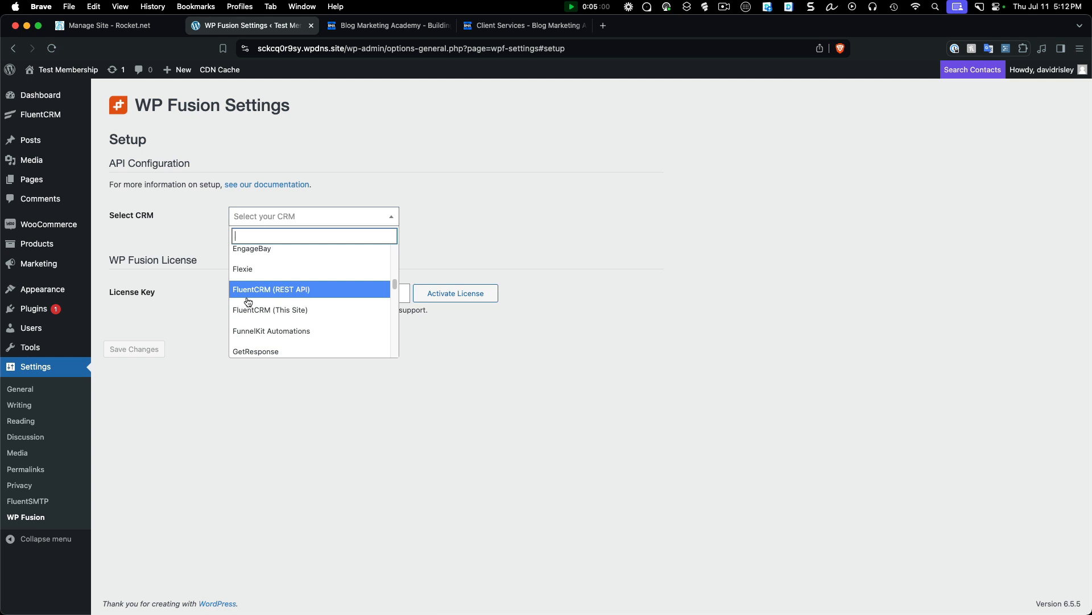
{"action": "left_click", "coordinate": [297, 310]}
{"action": "left_click", "coordinate": [274, 287]}
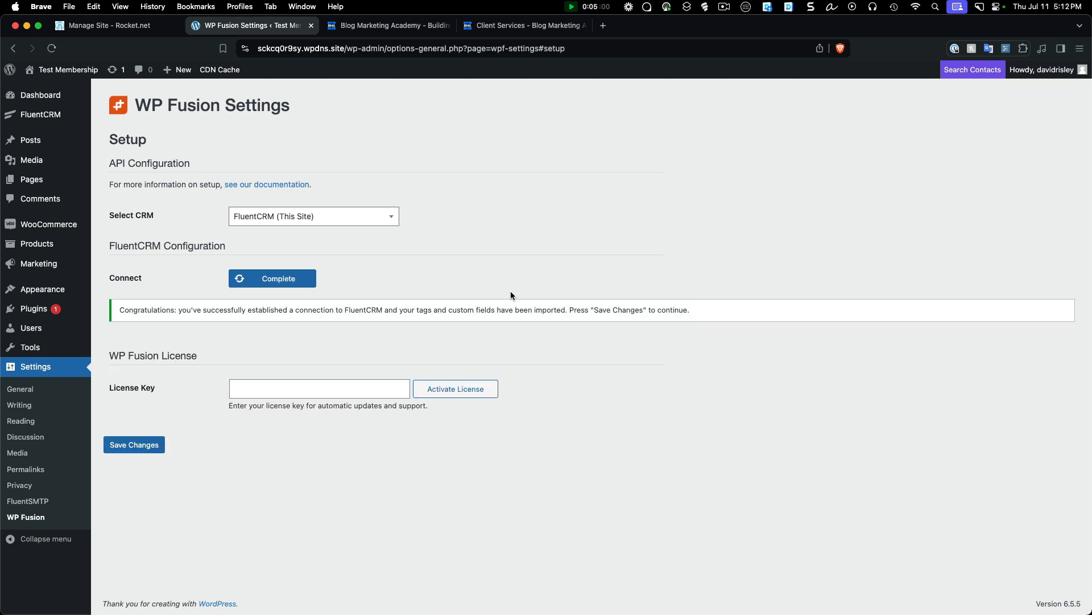
Step: Reopen the WP Fusion settings and review the general options, including contact creation, data sync, content restriction and site lockout
{"action": "left_click", "coordinate": [281, 389]}
{"action": "left_click", "coordinate": [335, 489]}
{"action": "left_click", "coordinate": [32, 517]}
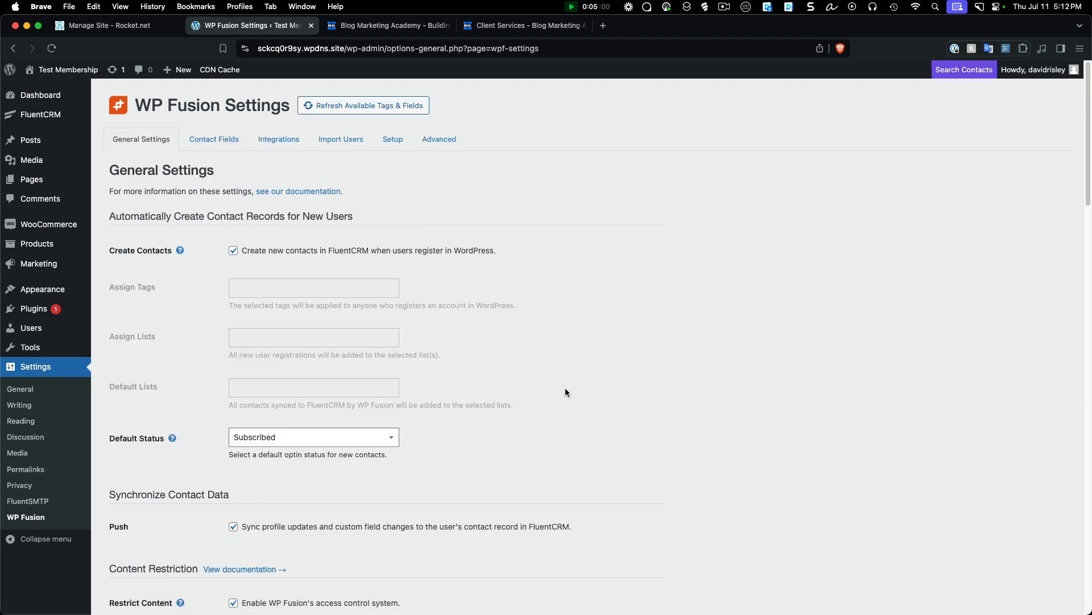
{"action": "scroll", "coordinate": [605, 288], "scroll_direction": "down", "scroll_amount": 10}
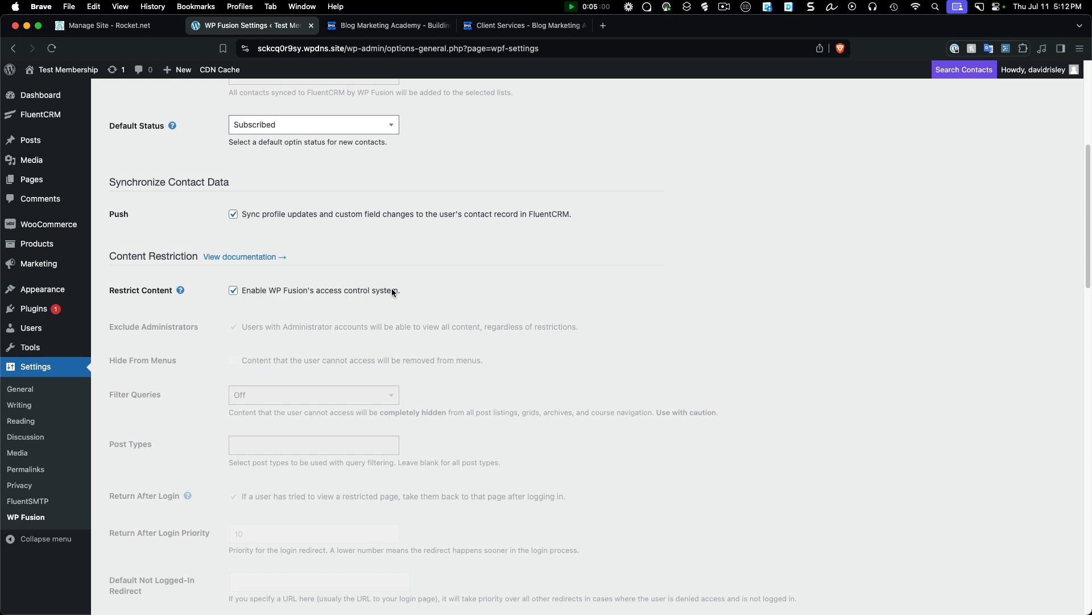
{"action": "scroll", "coordinate": [392, 290], "scroll_direction": "down", "scroll_amount": 15}
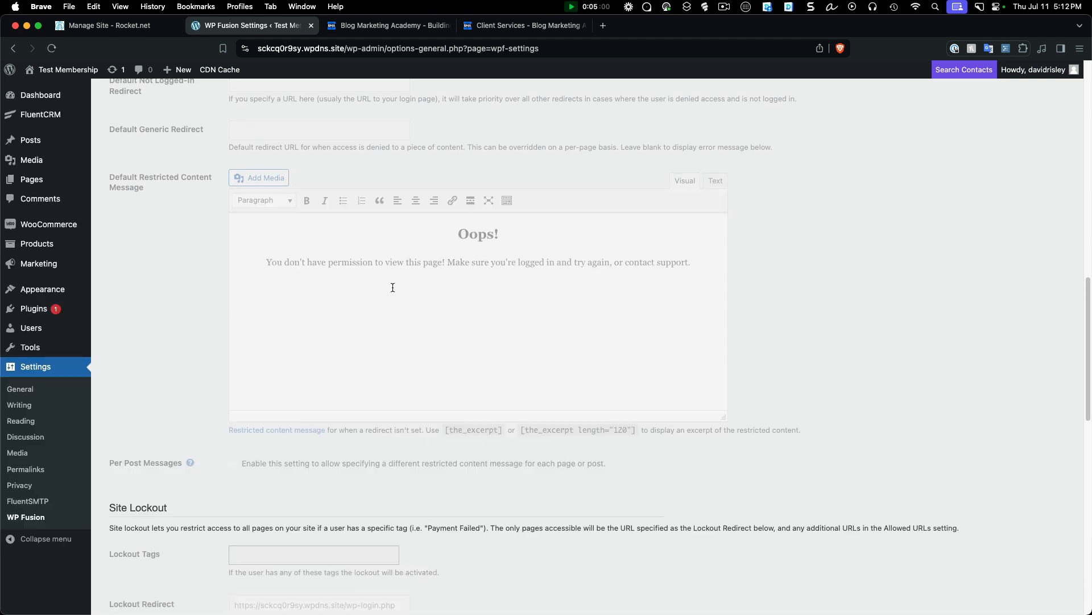
{"action": "scroll", "coordinate": [392, 285], "scroll_direction": "up", "scroll_amount": 13}
{"action": "scroll", "coordinate": [461, 294], "scroll_direction": "up", "scroll_amount": 10}
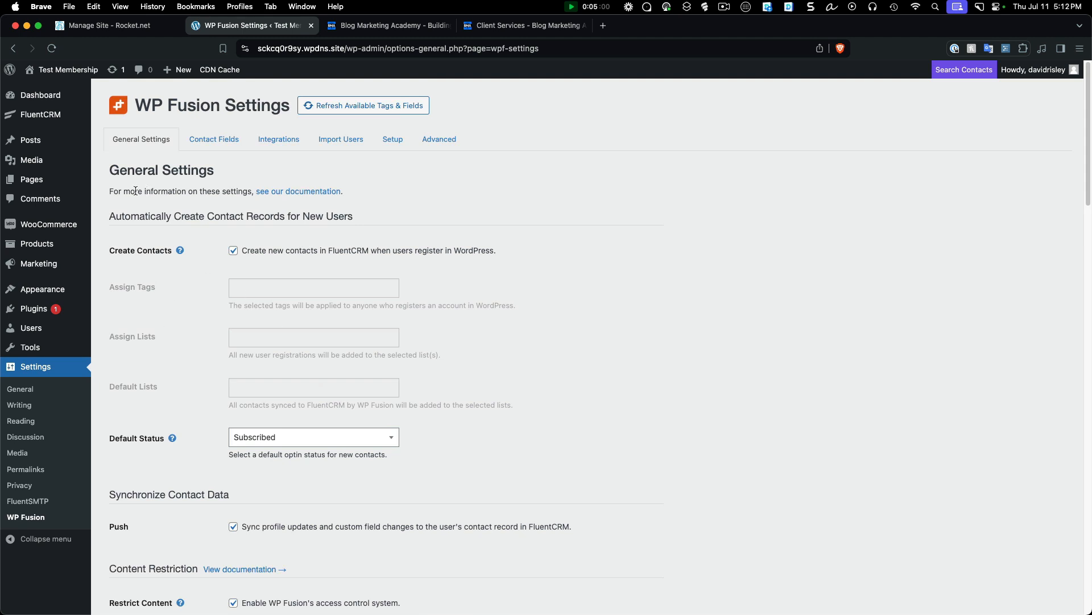
{"action": "mouse_move", "coordinate": [41, 184]}
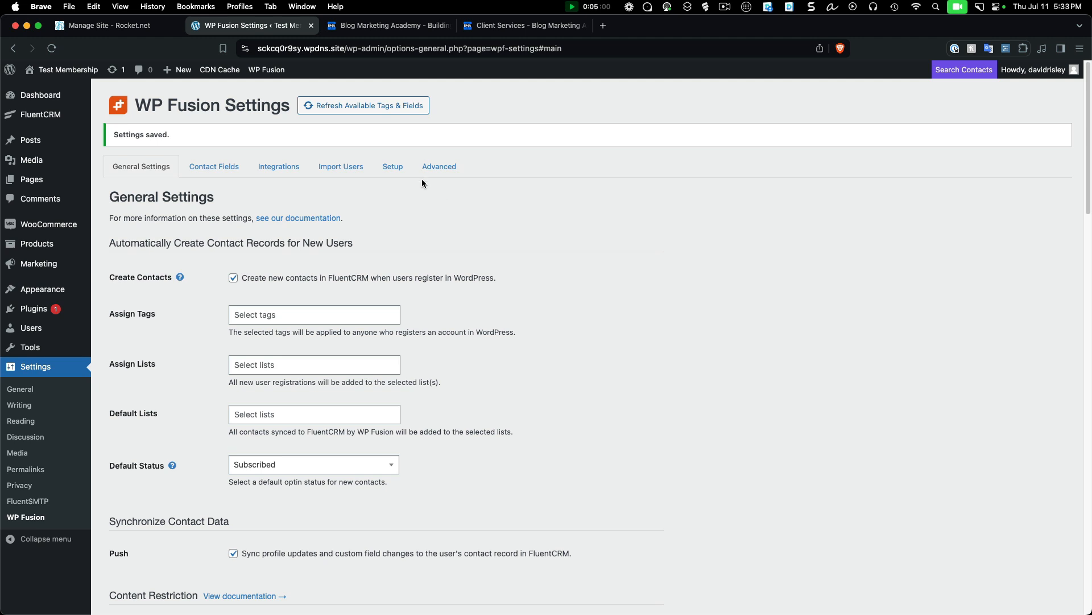
Step: Check WP Fusion's Setup page, then review the General Settings down to the site lockout and SEO options
{"action": "left_click", "coordinate": [394, 168]}
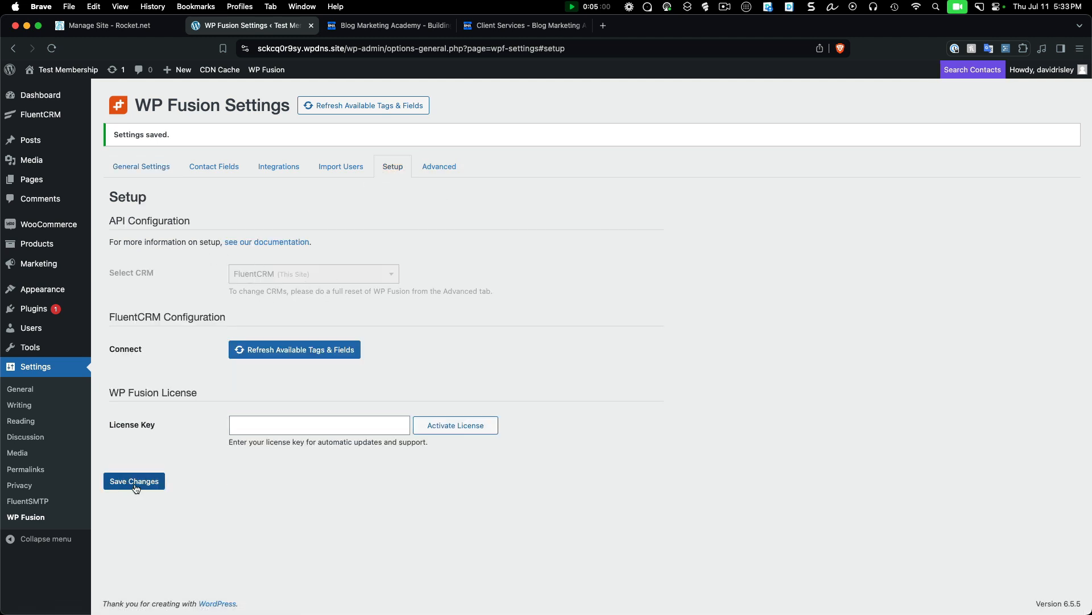
{"action": "left_click", "coordinate": [163, 168]}
{"action": "scroll", "coordinate": [330, 438], "scroll_direction": "down", "scroll_amount": 8}
{"action": "scroll", "coordinate": [326, 447], "scroll_direction": "down", "scroll_amount": 10}
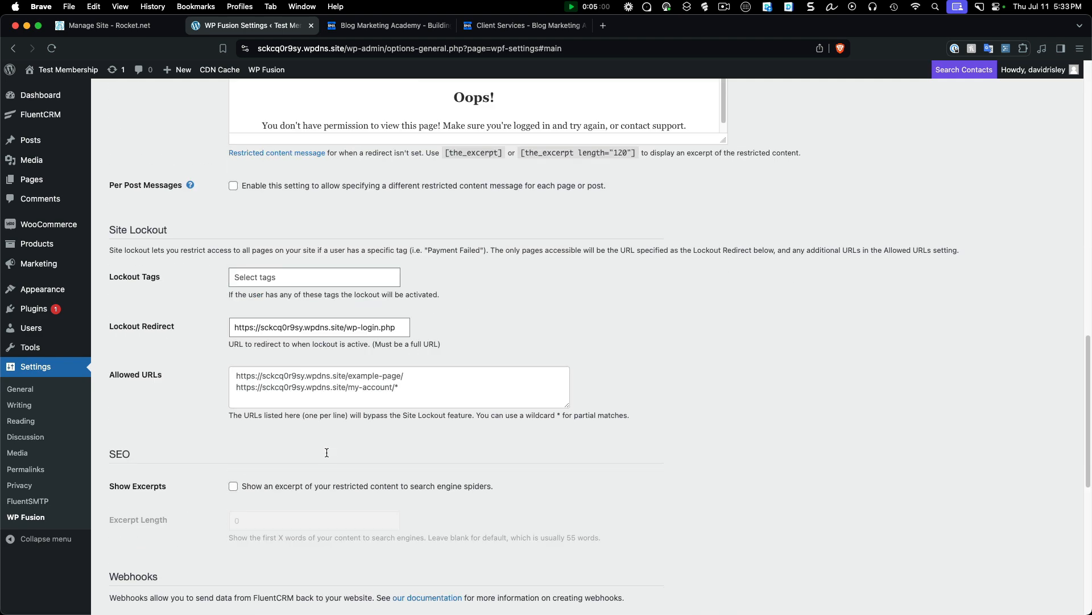
{"action": "scroll", "coordinate": [335, 456], "scroll_direction": "up", "scroll_amount": 18}
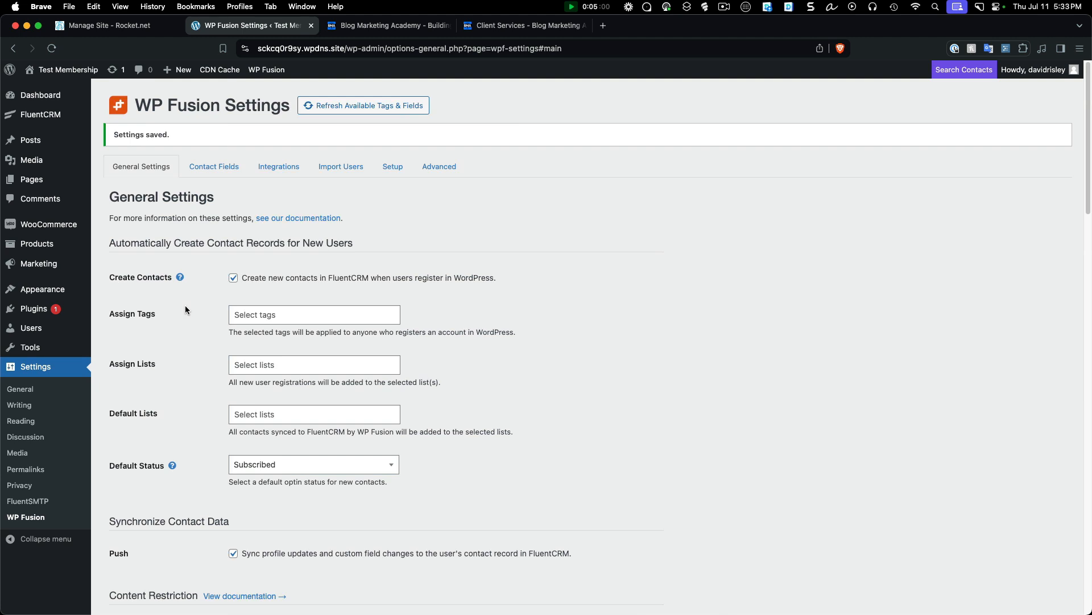
Step: Install and activate the Kadence theme from the popular themes, and dismiss its AI starter templates notice
{"action": "mouse_move", "coordinate": [85, 290]}
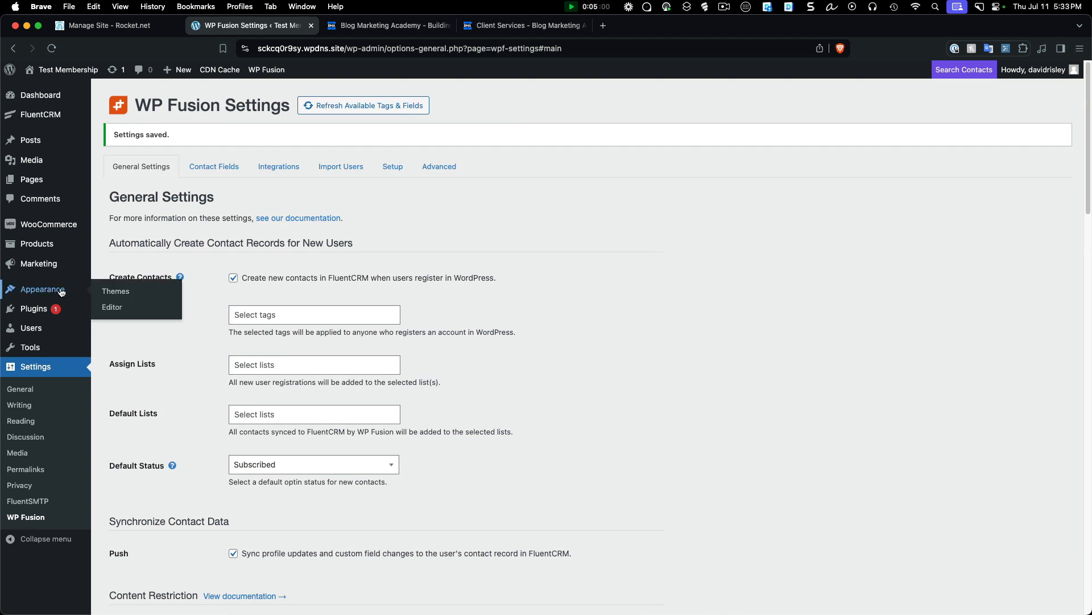
{"action": "left_click", "coordinate": [111, 294]}
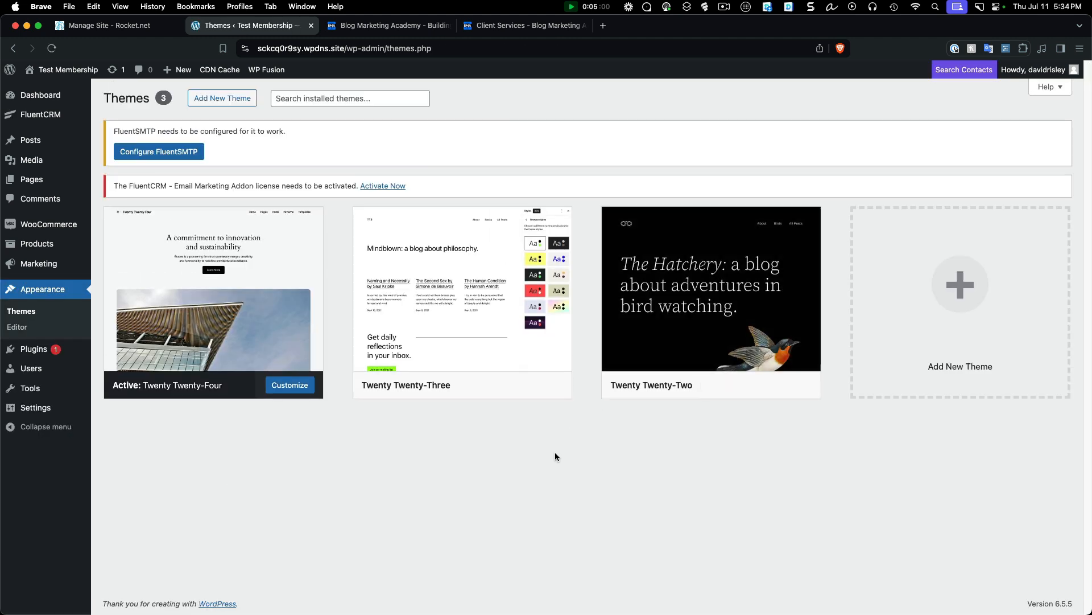
{"action": "left_click", "coordinate": [238, 102]}
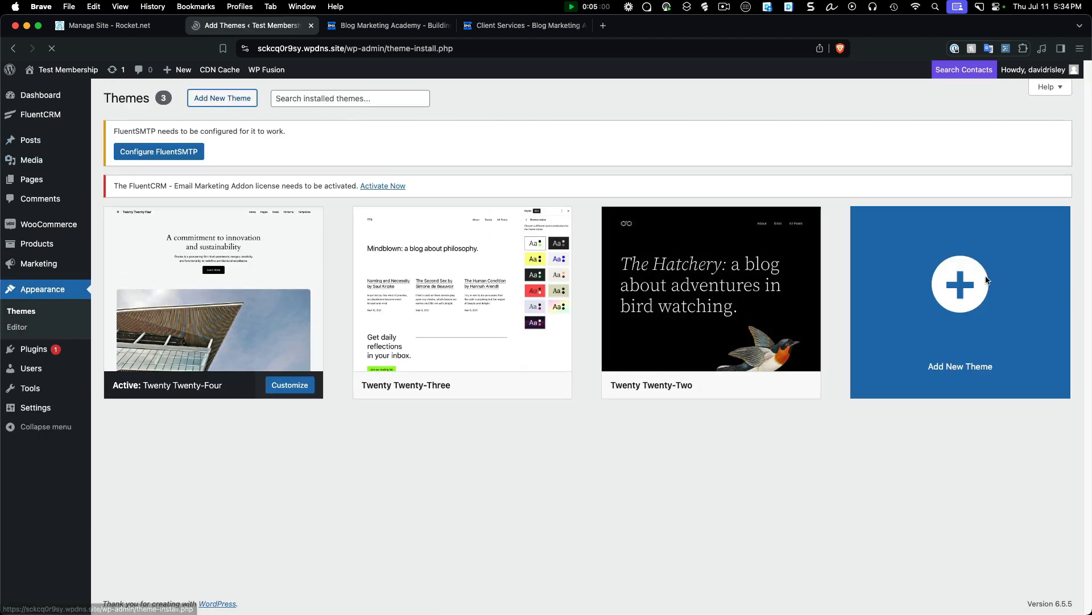
{"action": "scroll", "coordinate": [902, 337], "scroll_direction": "down", "scroll_amount": 3}
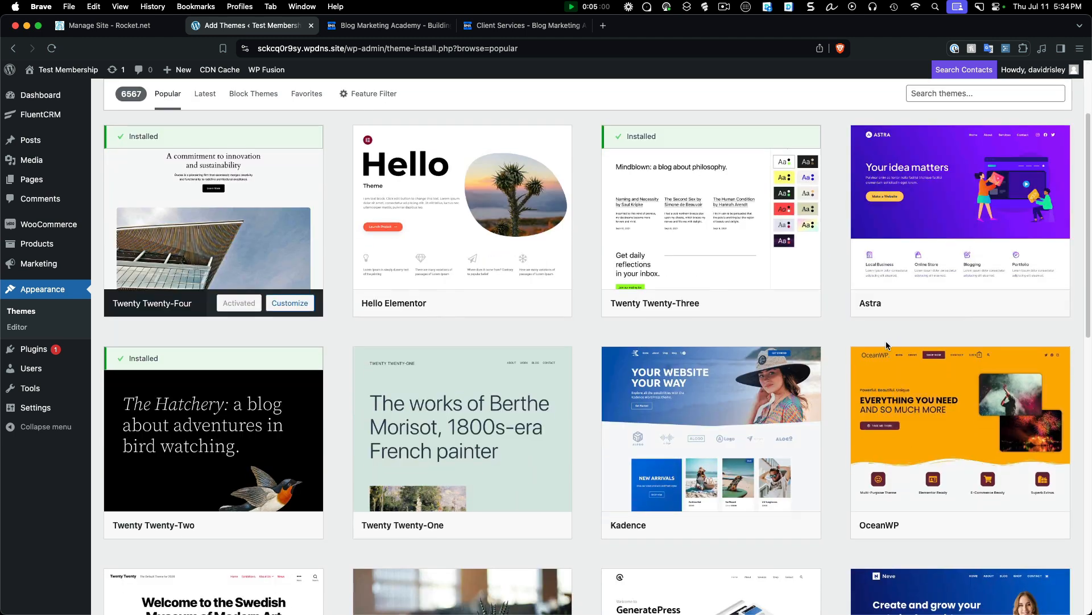
{"action": "left_click", "coordinate": [751, 525]}
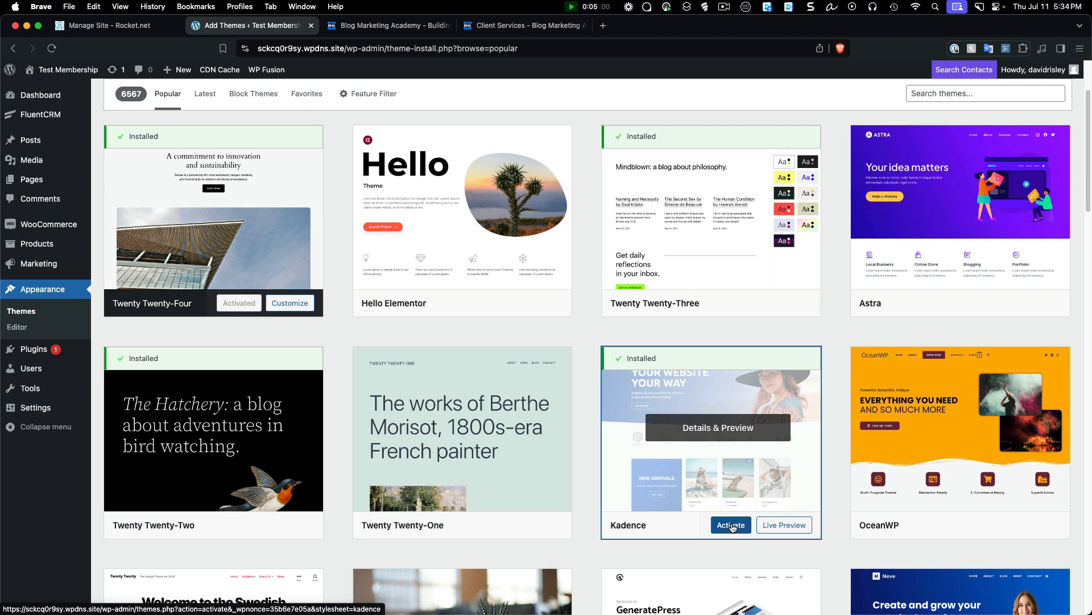
{"action": "left_click", "coordinate": [733, 528]}
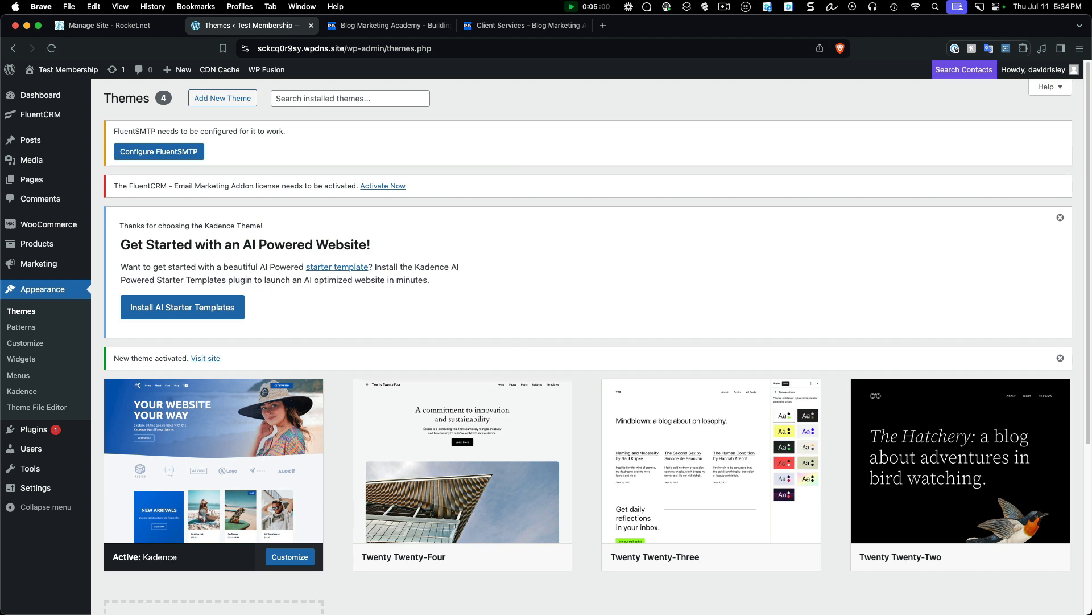
{"action": "left_click", "coordinate": [1061, 217]}
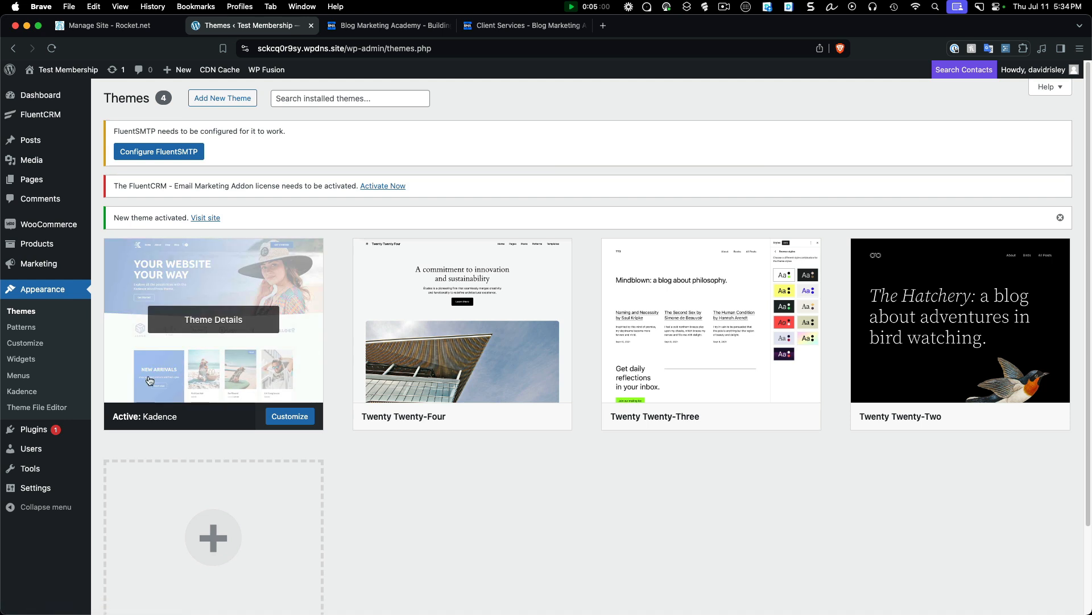
Step: Open the site's front end in a new browser tab to view it with the Kadence theme
{"action": "mouse_move", "coordinate": [50, 72]}
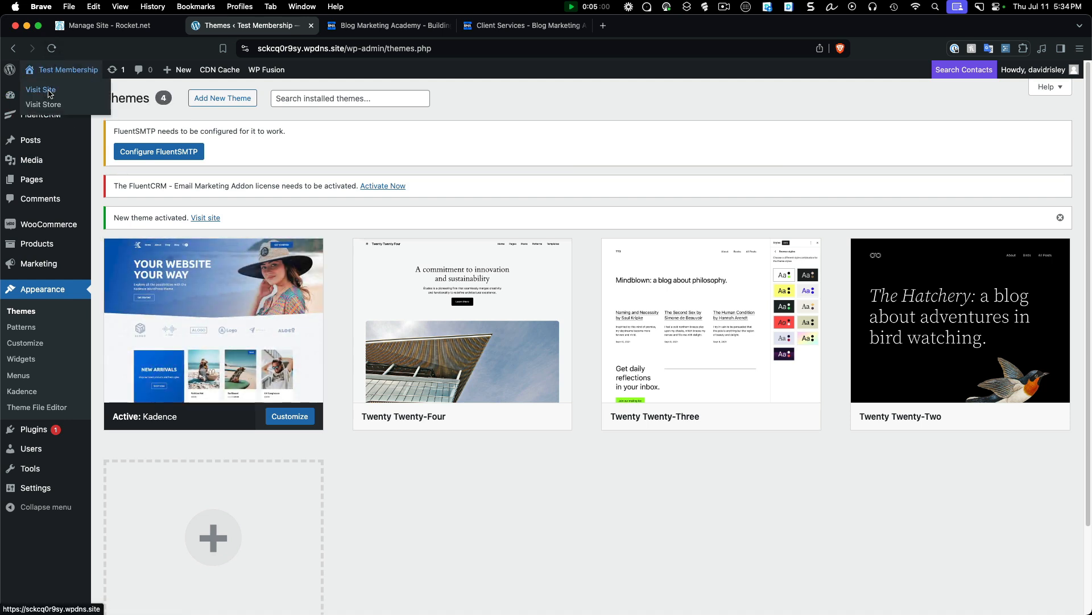
{"action": "right_click", "coordinate": [50, 94]}
{"action": "left_click", "coordinate": [80, 93]}
{"action": "left_click", "coordinate": [387, 25]}
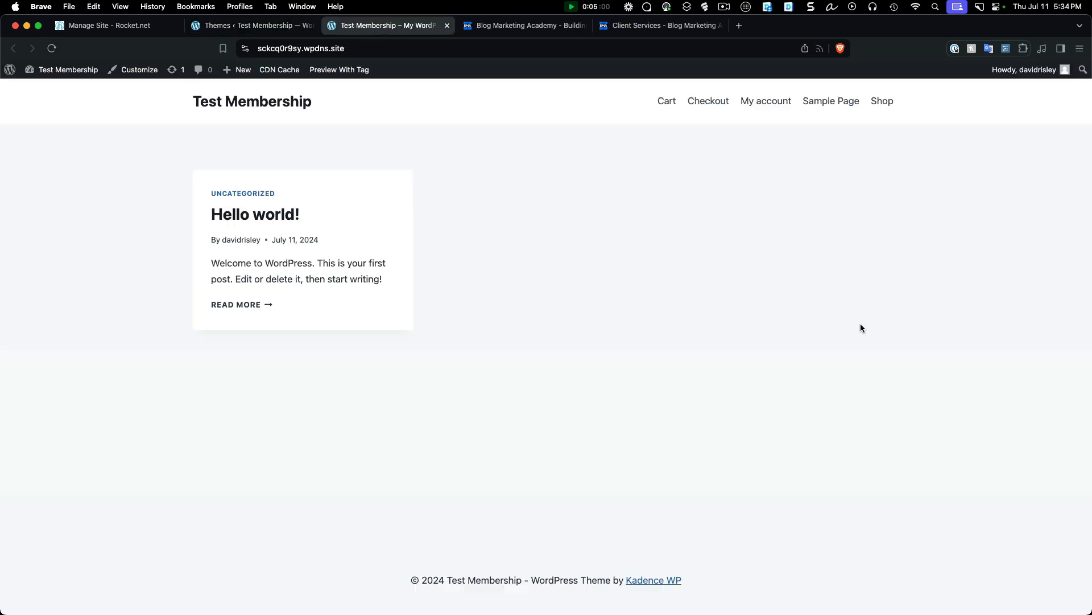
Step: Upload the plugin archive kadence-pro.zip from the Scripts folder, and install and activate it
{"action": "left_click", "coordinate": [278, 28]}
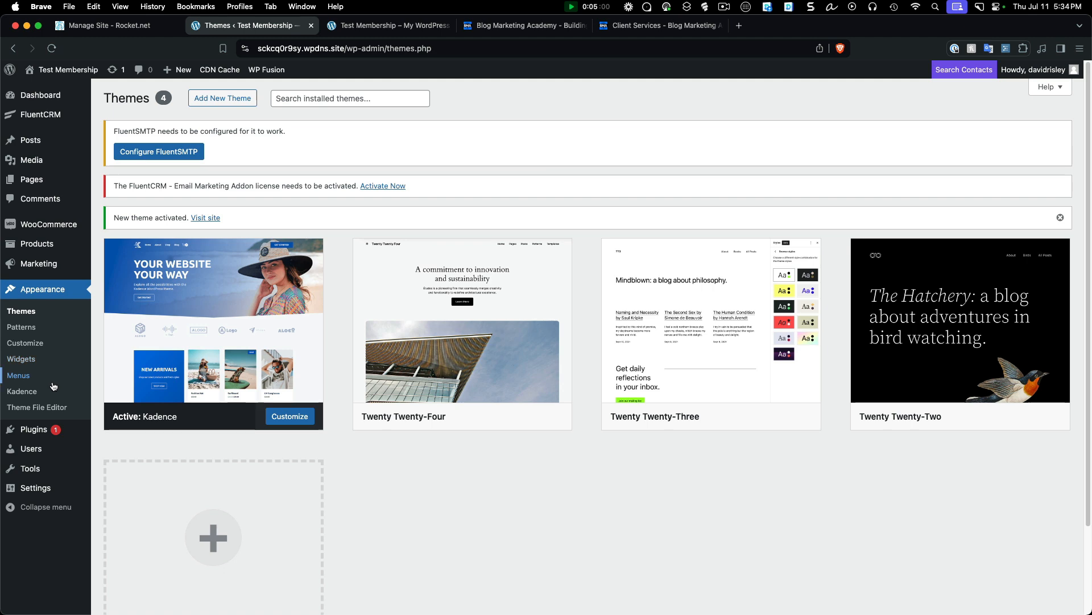
{"action": "mouse_move", "coordinate": [34, 429]}
{"action": "left_click", "coordinate": [122, 449]}
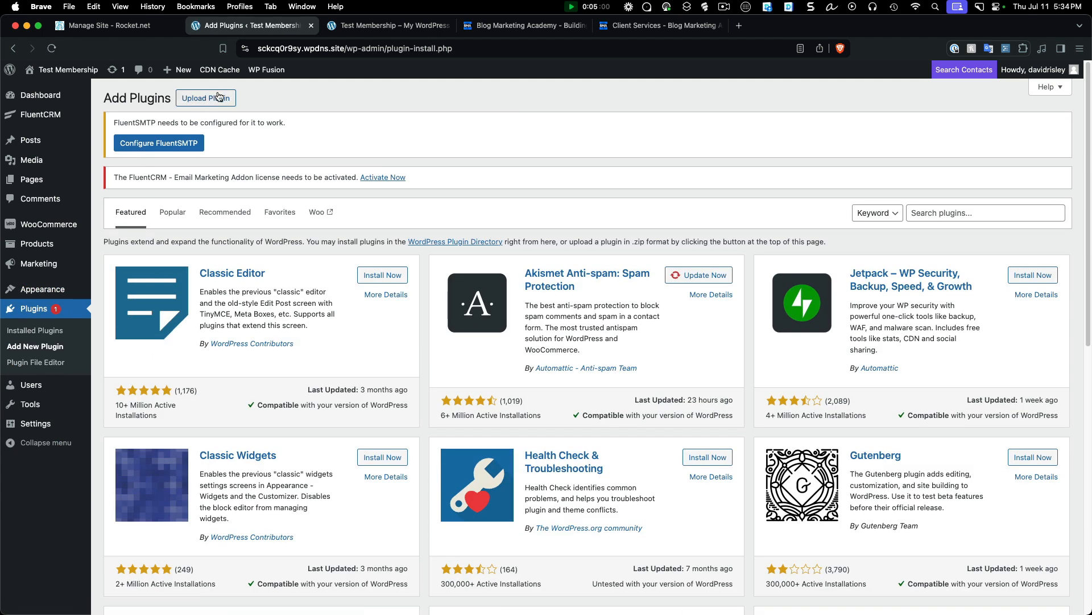
{"action": "left_click", "coordinate": [206, 98]}
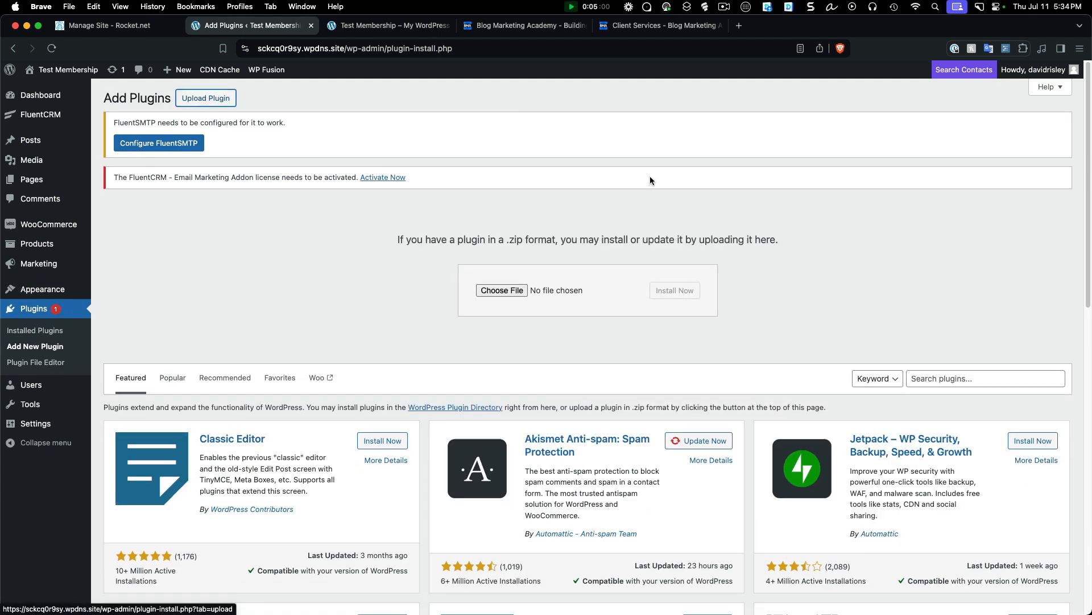
{"action": "left_click", "coordinate": [482, 293]}
{"action": "scroll", "coordinate": [908, 154], "scroll_direction": "down", "scroll_amount": 2}
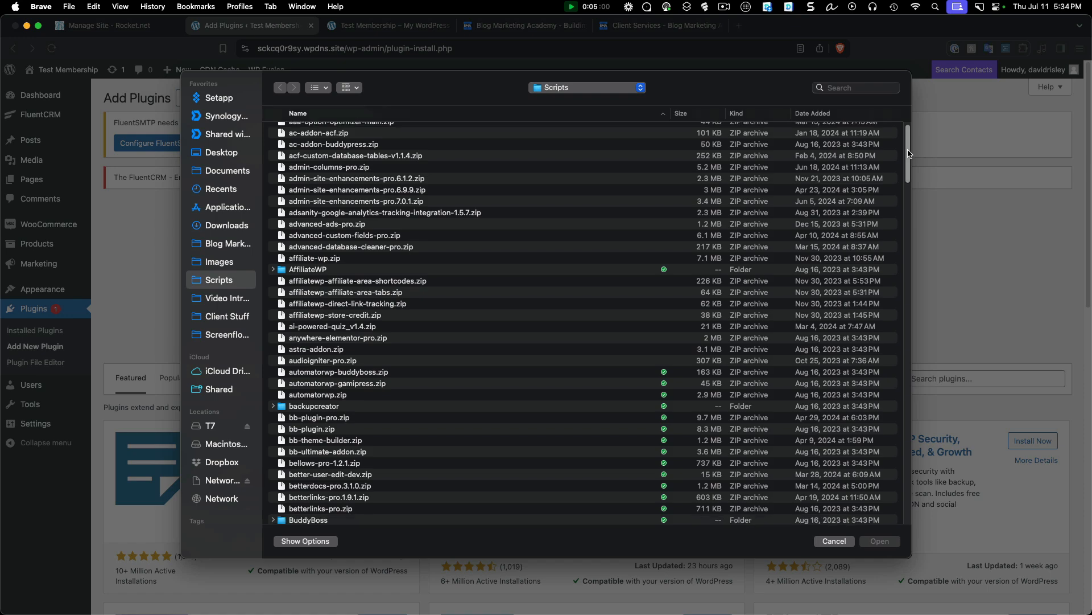
{"action": "left_click_drag", "start_coordinate": [909, 152], "coordinate": [875, 326]}
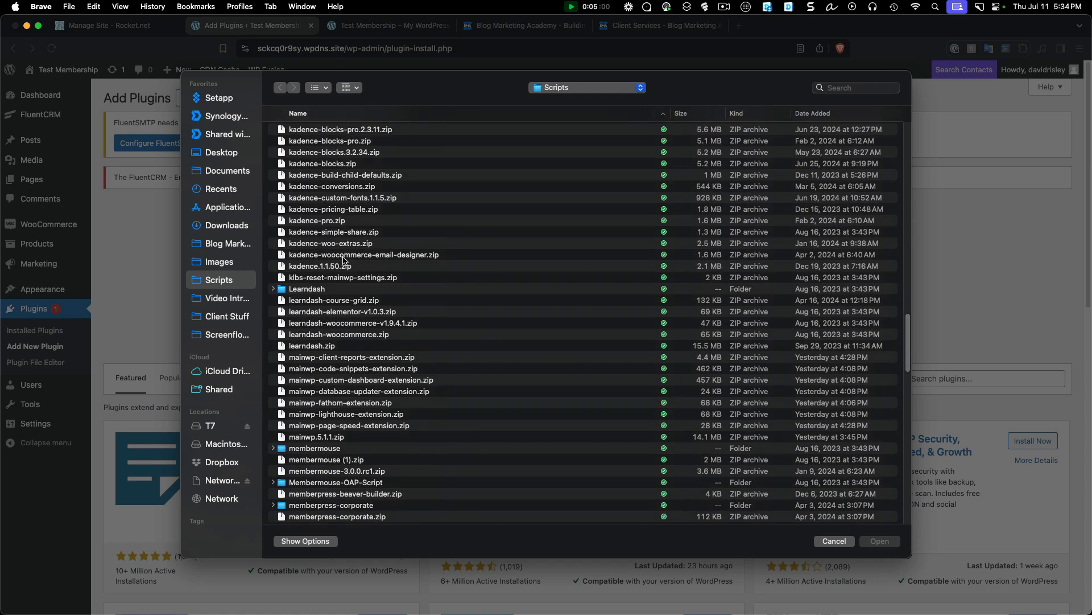
{"action": "scroll", "coordinate": [344, 260], "scroll_direction": "up", "scroll_amount": 2}
{"action": "left_click", "coordinate": [335, 234]}
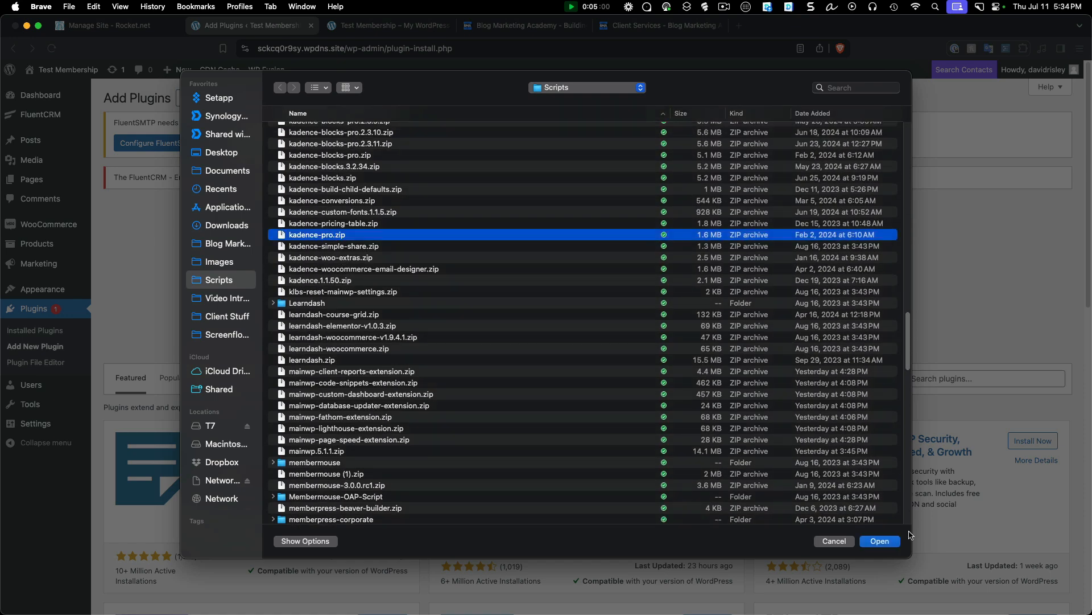
{"action": "left_click", "coordinate": [880, 541]}
{"action": "left_click", "coordinate": [675, 291]}
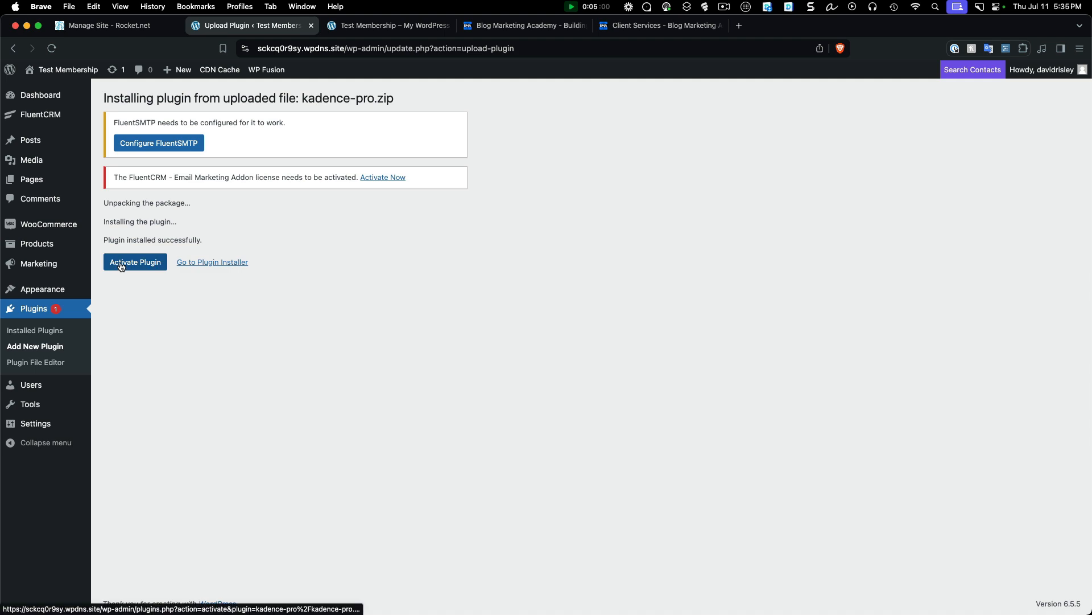
{"action": "left_click", "coordinate": [121, 266]}
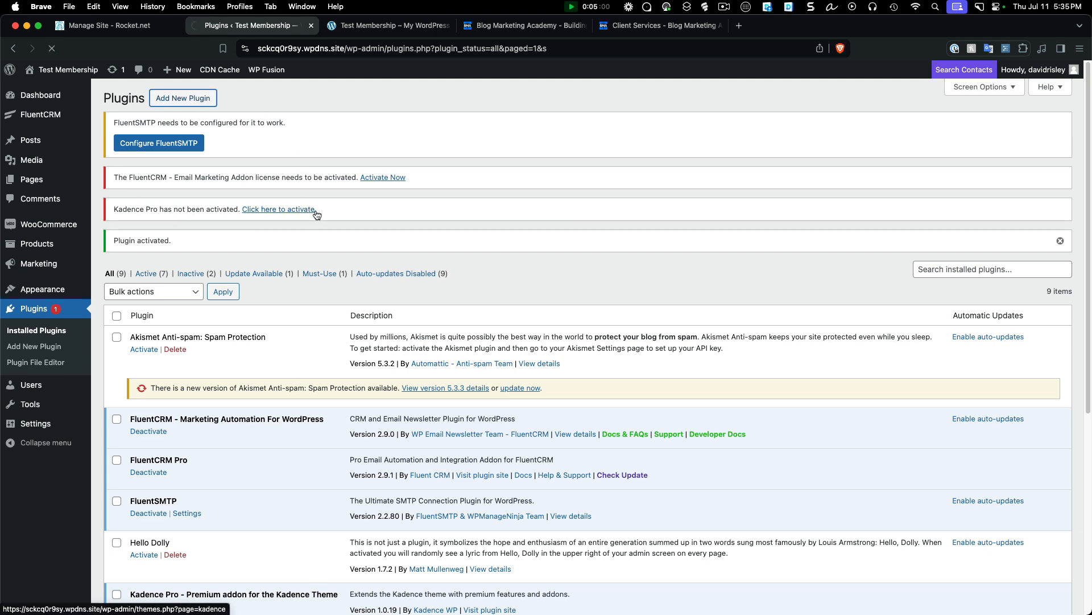
Step: Search new plugins for "kadence" and install Gutenberg Blocks with AI by Kadence WP
{"action": "left_click", "coordinate": [954, 244]}
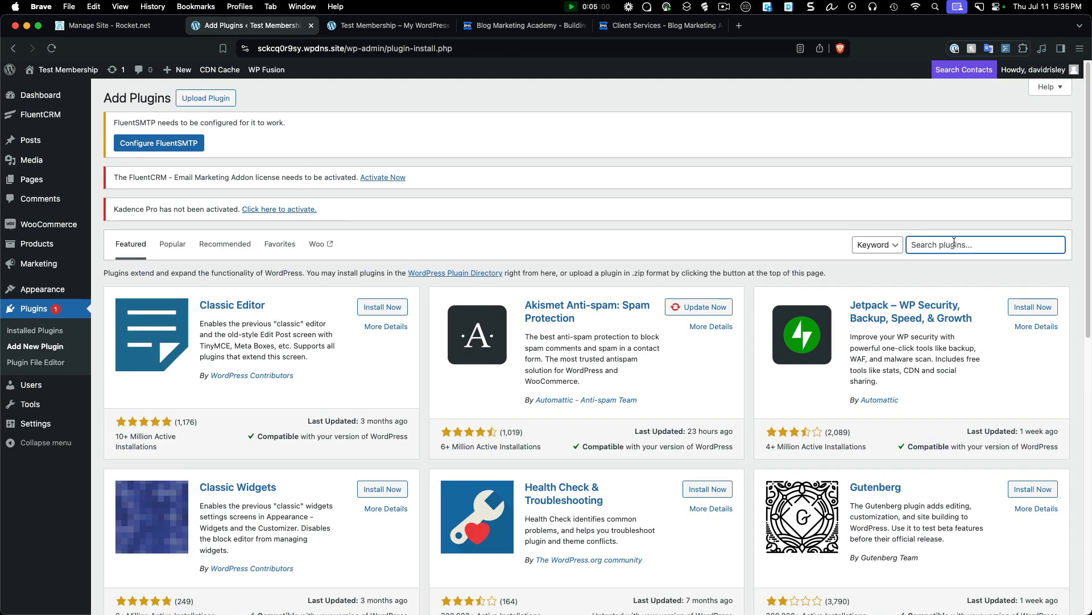
{"action": "type", "text": "kadence"}
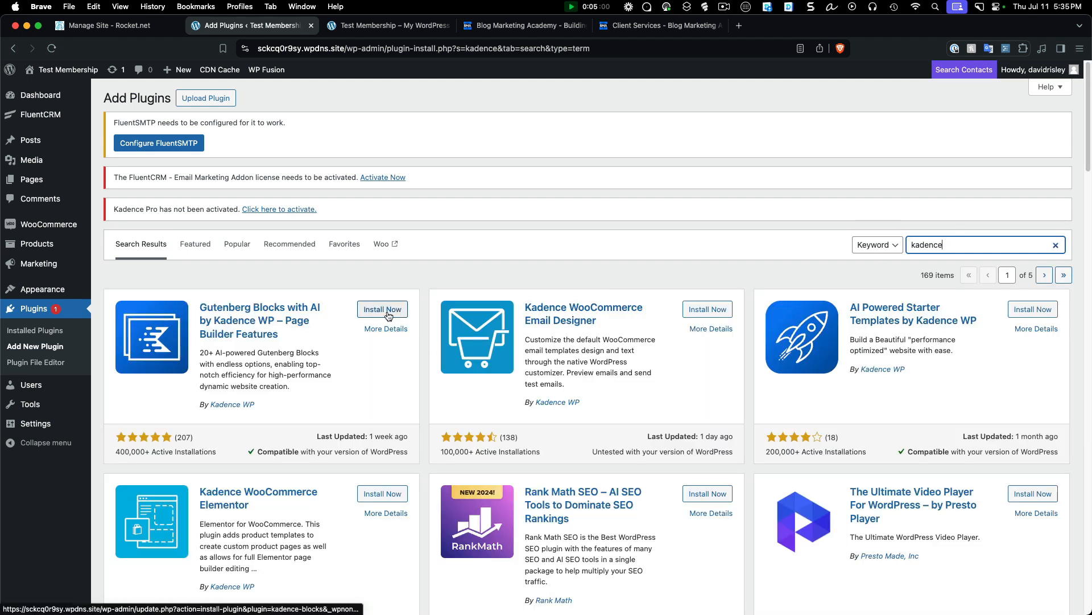
{"action": "left_click", "coordinate": [389, 311]}
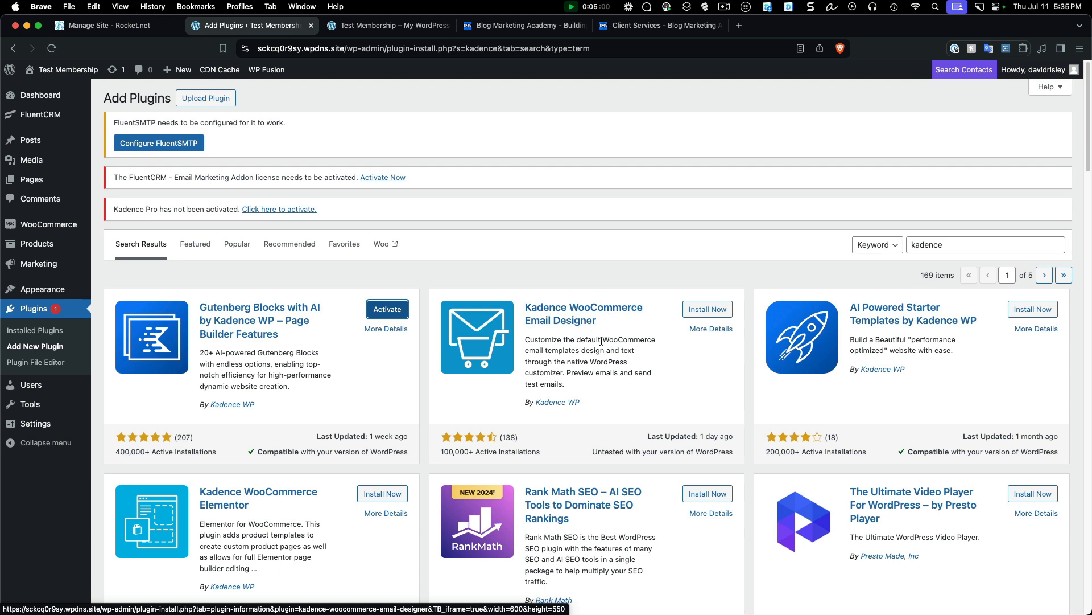
Step: Activate Gutenberg Blocks by Kadence WP, and upload, install and activate kadence-blocks-pro.2.3.11.zip from the Scripts folder
{"action": "left_click", "coordinate": [401, 316]}
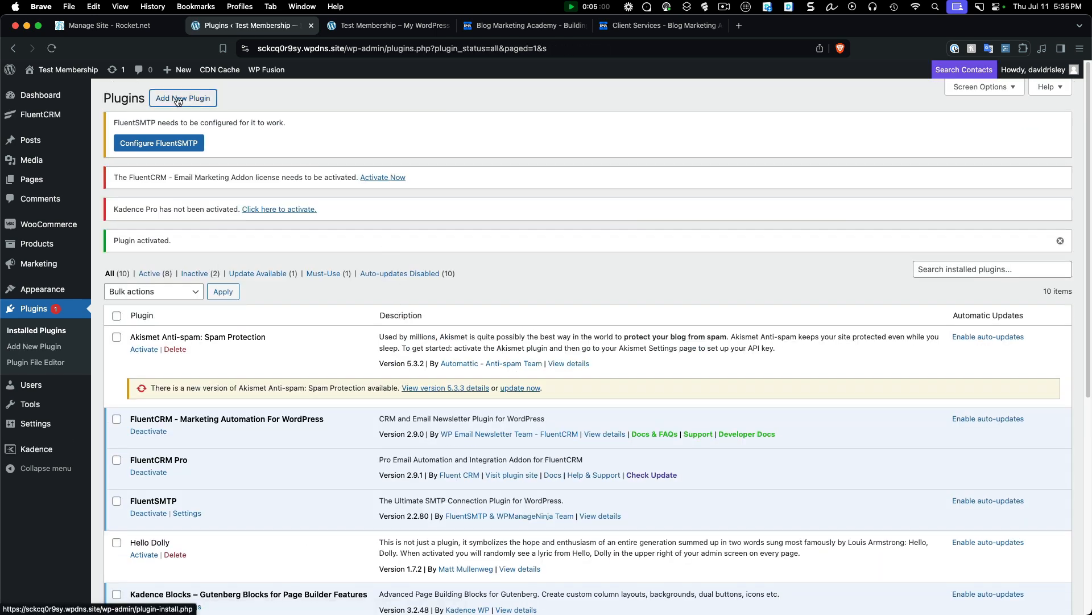
{"action": "left_click", "coordinate": [178, 99]}
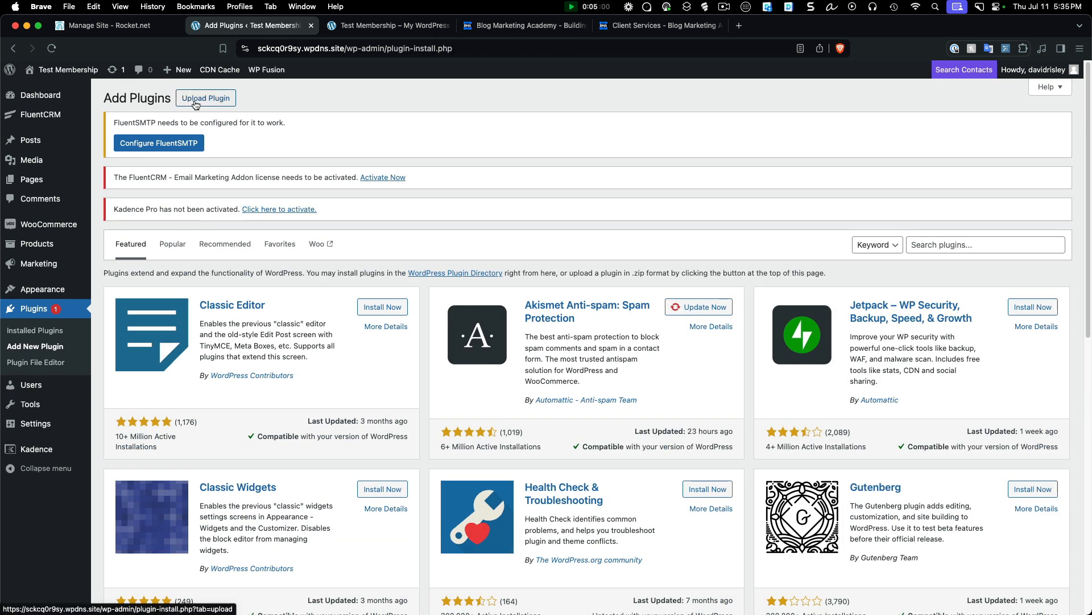
{"action": "left_click", "coordinate": [195, 99]}
{"action": "left_click", "coordinate": [502, 321]}
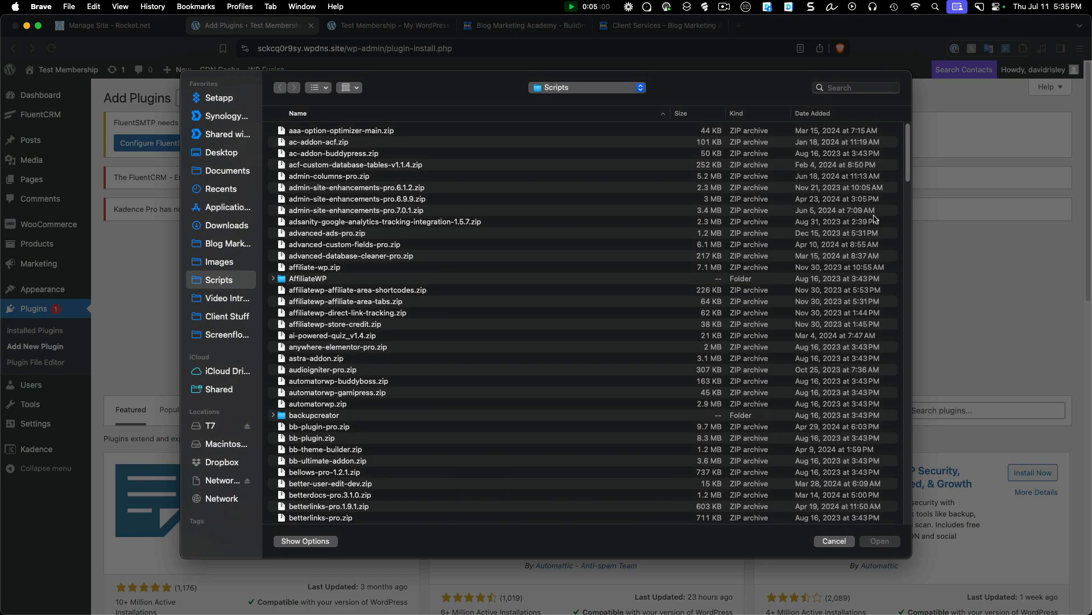
{"action": "left_click_drag", "start_coordinate": [909, 169], "coordinate": [914, 304]}
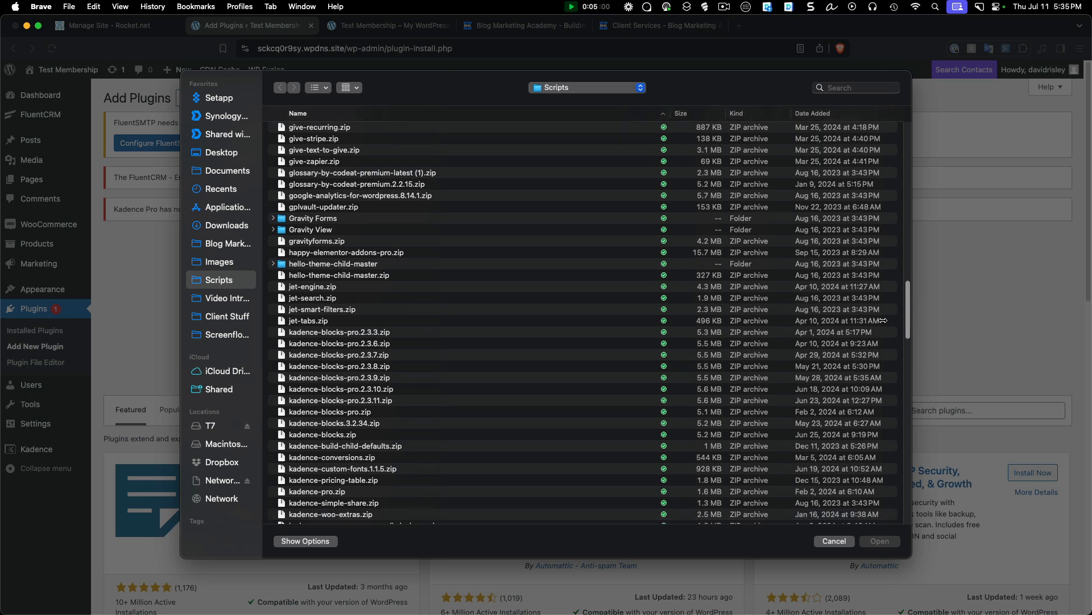
{"action": "left_click", "coordinate": [389, 400]}
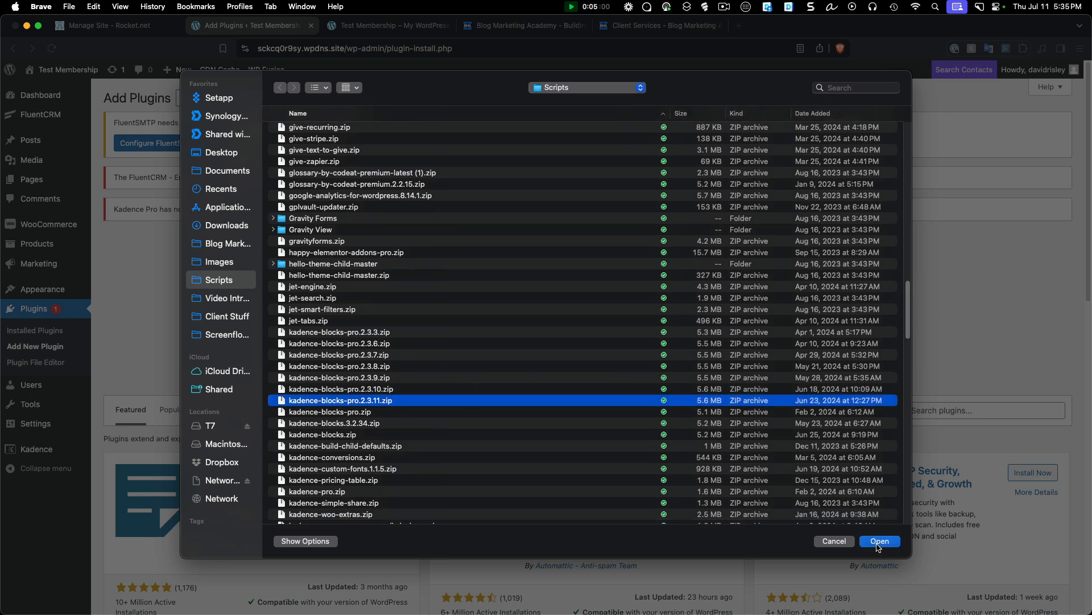
{"action": "left_click", "coordinate": [878, 544]}
{"action": "left_click", "coordinate": [684, 327]}
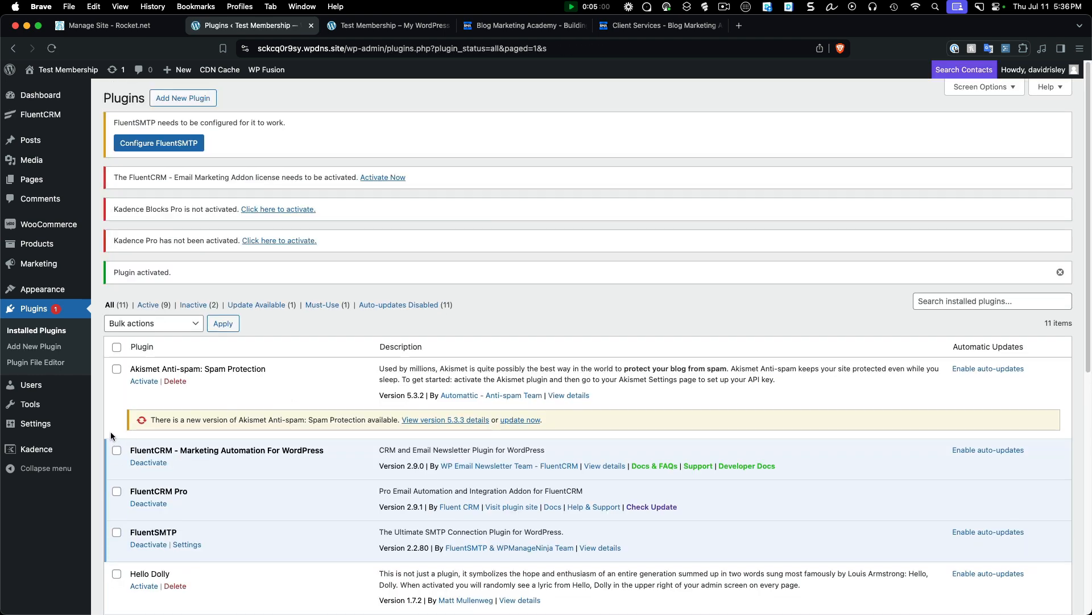
Step: Open the Kadence Blocks settings, skip the usage data sharing request and look through the available blocks
{"action": "mouse_move", "coordinate": [37, 449]}
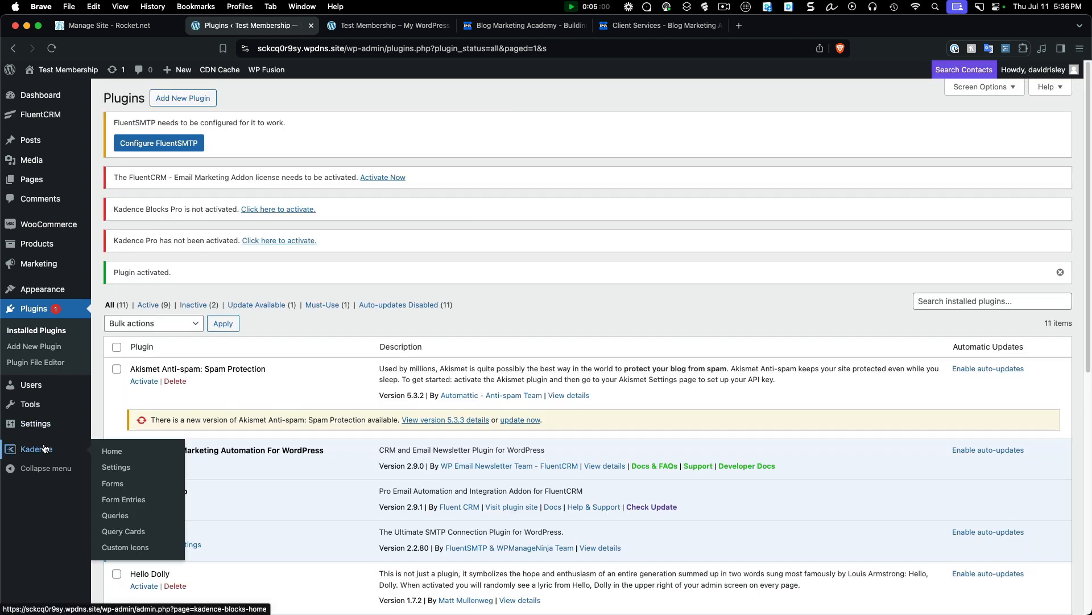
{"action": "left_click", "coordinate": [120, 466]}
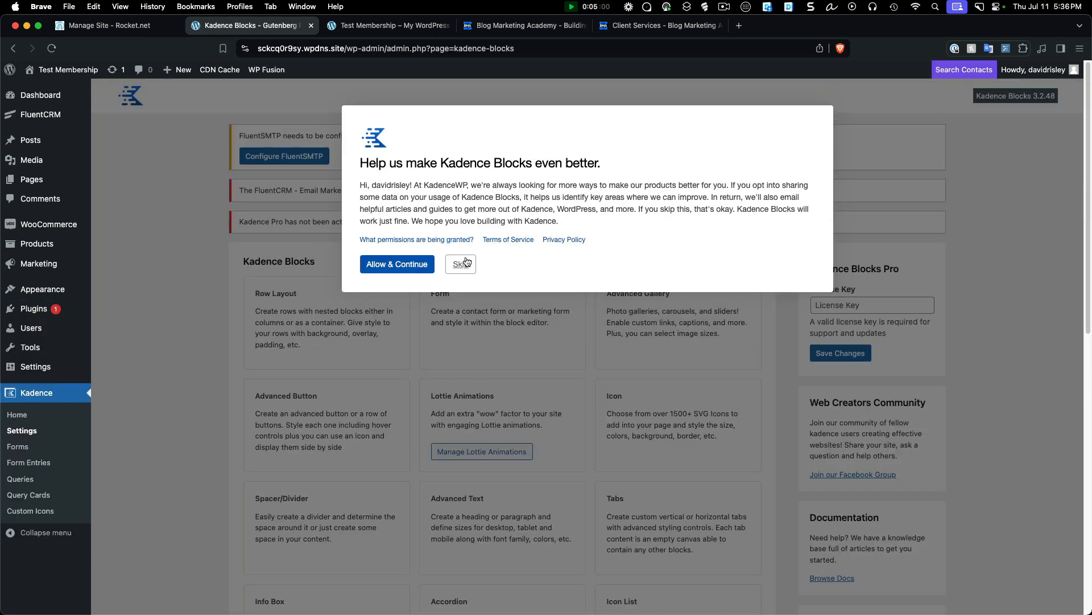
{"action": "left_click", "coordinate": [466, 264]}
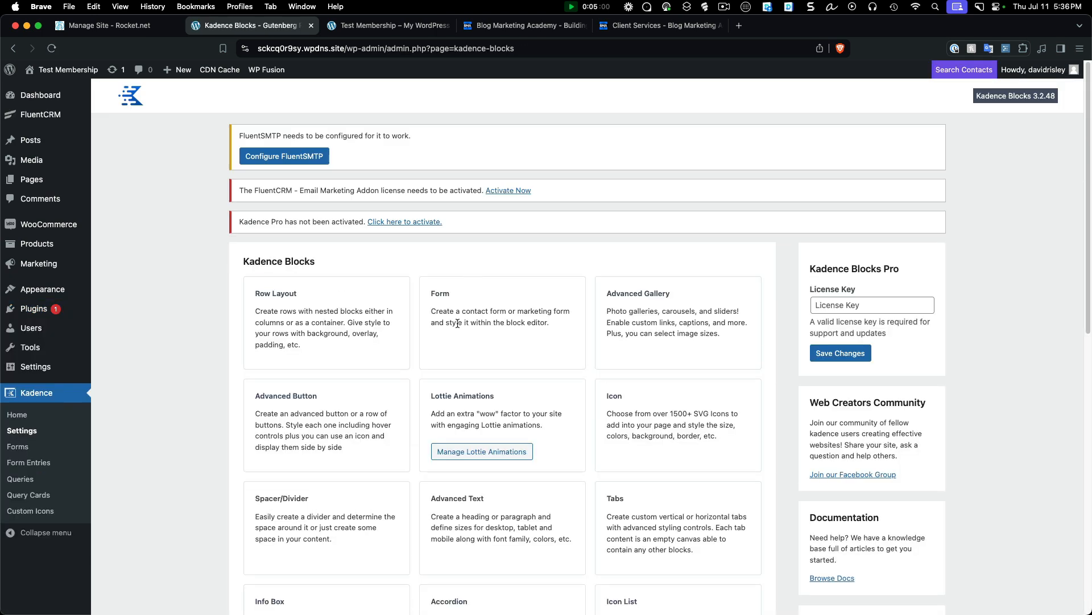
{"action": "scroll", "coordinate": [457, 323], "scroll_direction": "down", "scroll_amount": 5}
{"action": "scroll", "coordinate": [458, 323], "scroll_direction": "up", "scroll_amount": 5}
Step: Enable the Kadence theme's Header Addons, Hooked Elements, Archive Custom Settings and Header/Footer Scripts pro addons, and return to the dashboard
{"action": "mouse_move", "coordinate": [51, 289]}
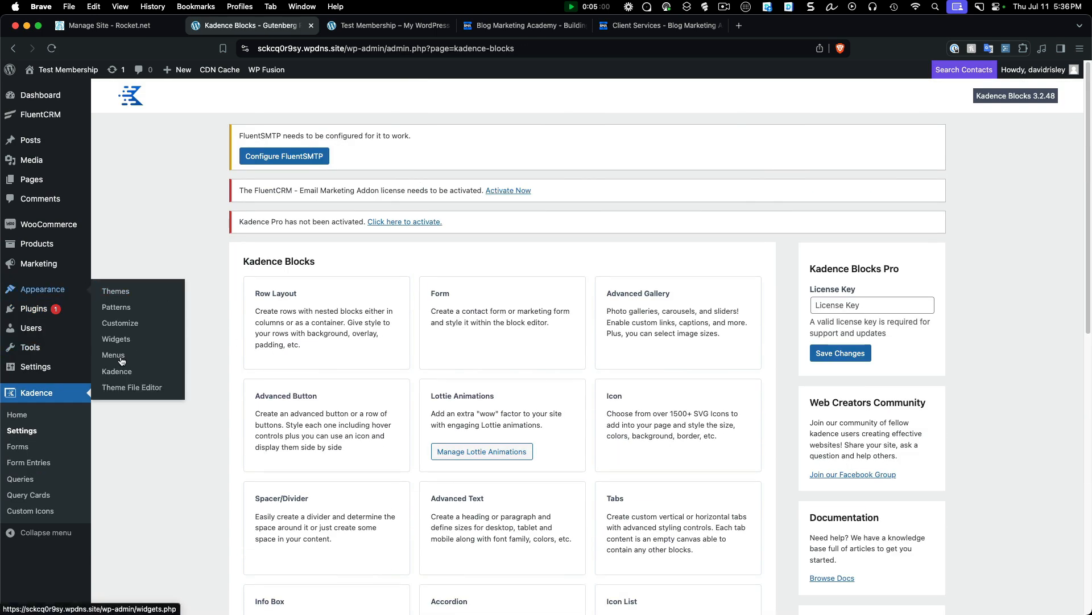
{"action": "left_click", "coordinate": [105, 373]}
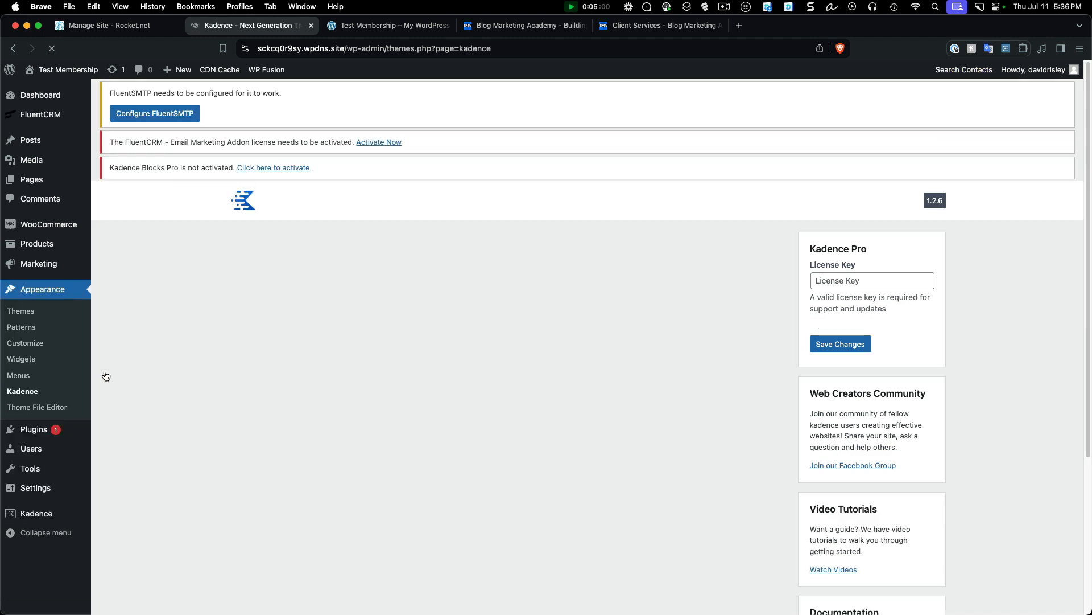
{"action": "scroll", "coordinate": [442, 340], "scroll_direction": "down", "scroll_amount": 5}
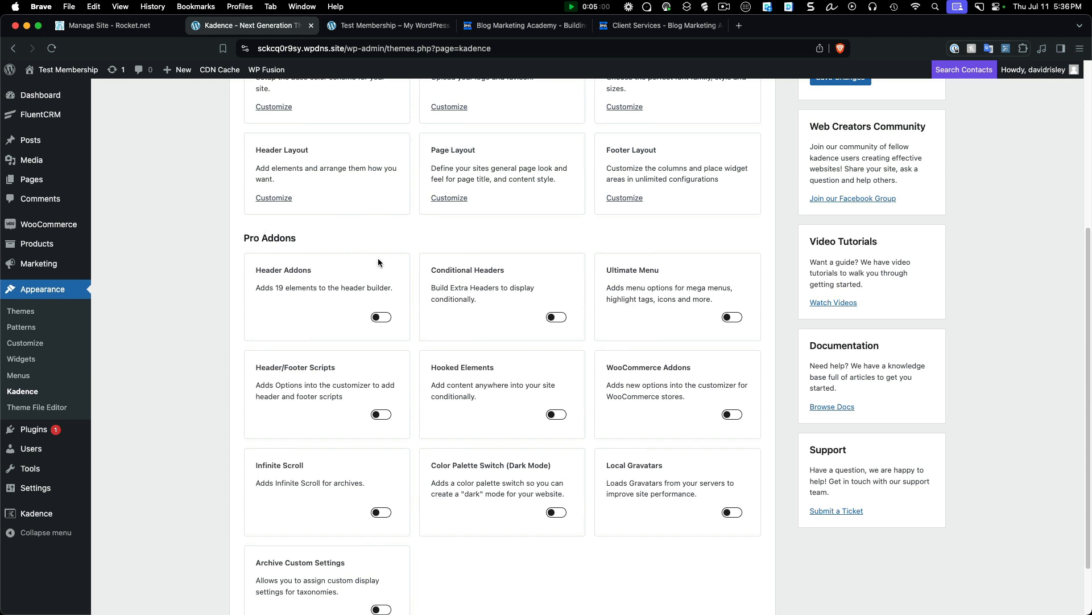
{"action": "scroll", "coordinate": [531, 329], "scroll_direction": "down", "scroll_amount": 1}
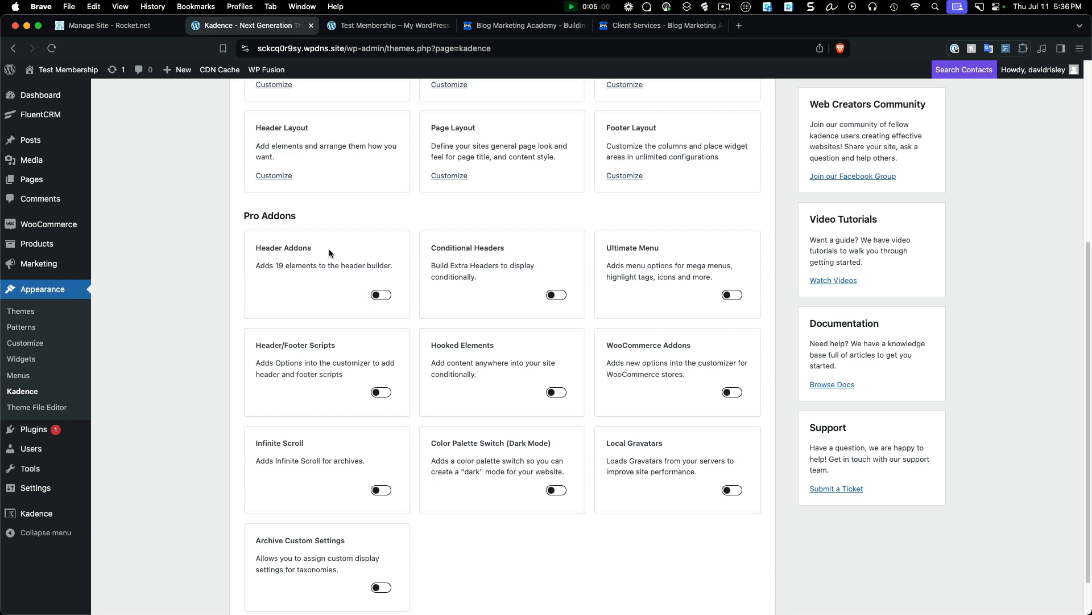
{"action": "left_click", "coordinate": [388, 302]}
{"action": "scroll", "coordinate": [393, 292], "scroll_direction": "down", "scroll_amount": 1}
{"action": "left_click", "coordinate": [556, 371]}
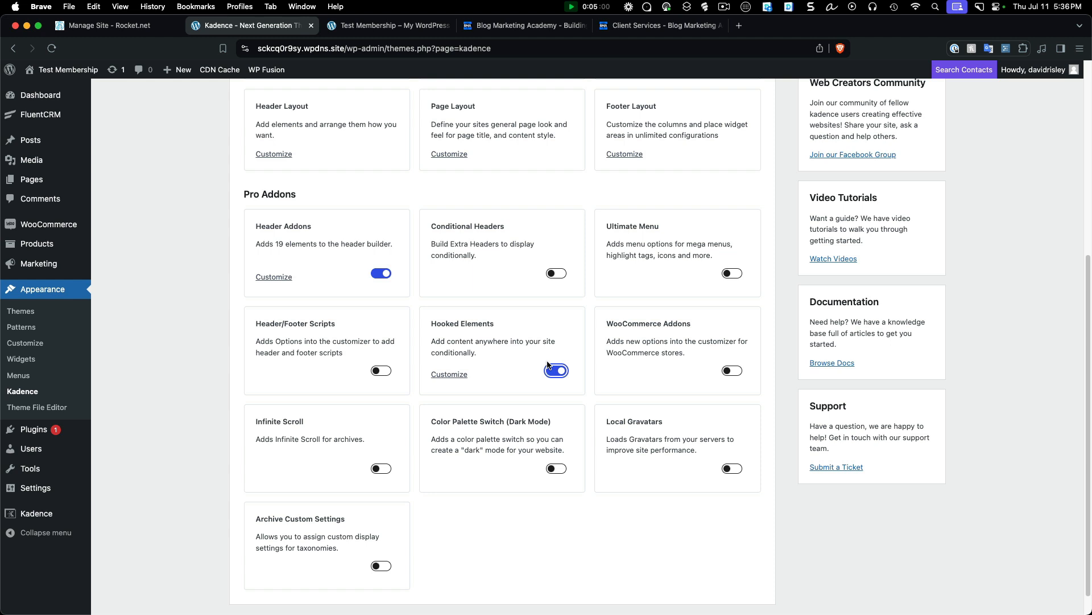
{"action": "left_click", "coordinate": [381, 566]}
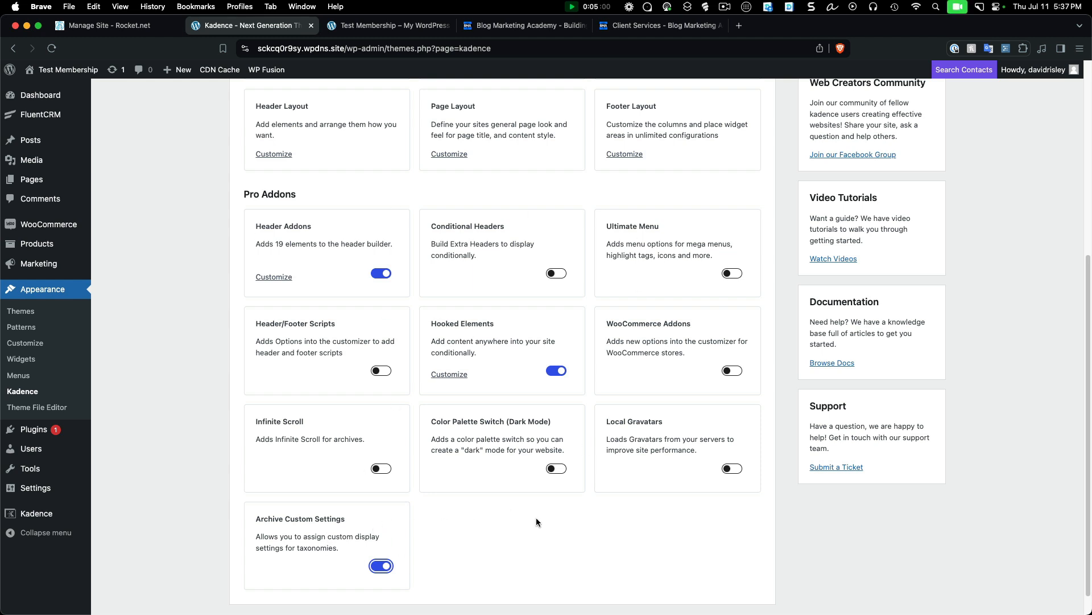
{"action": "left_click", "coordinate": [381, 370]}
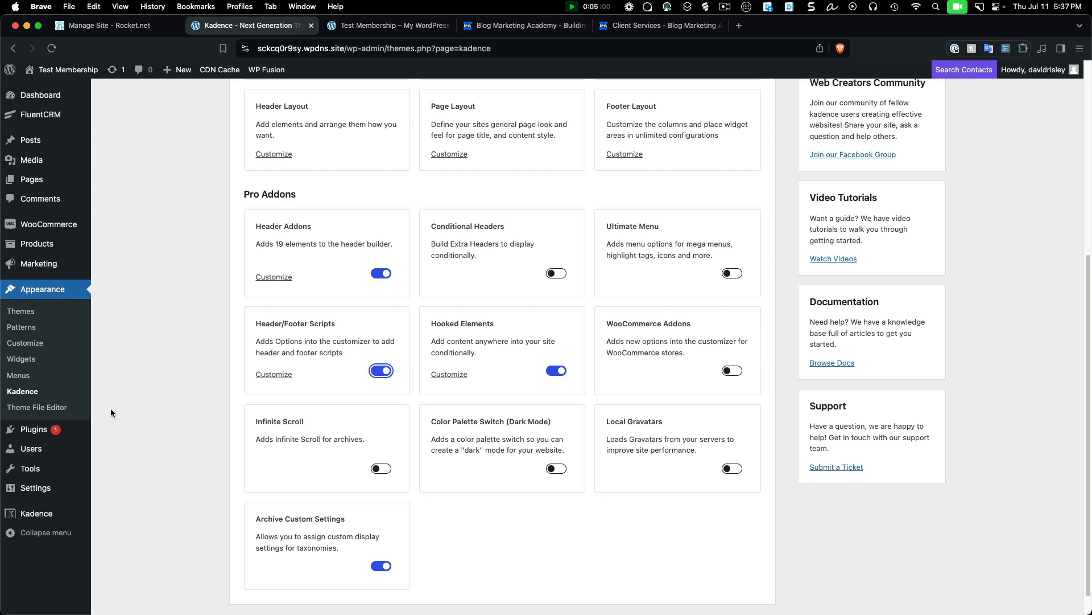
{"action": "left_click", "coordinate": [39, 98]}
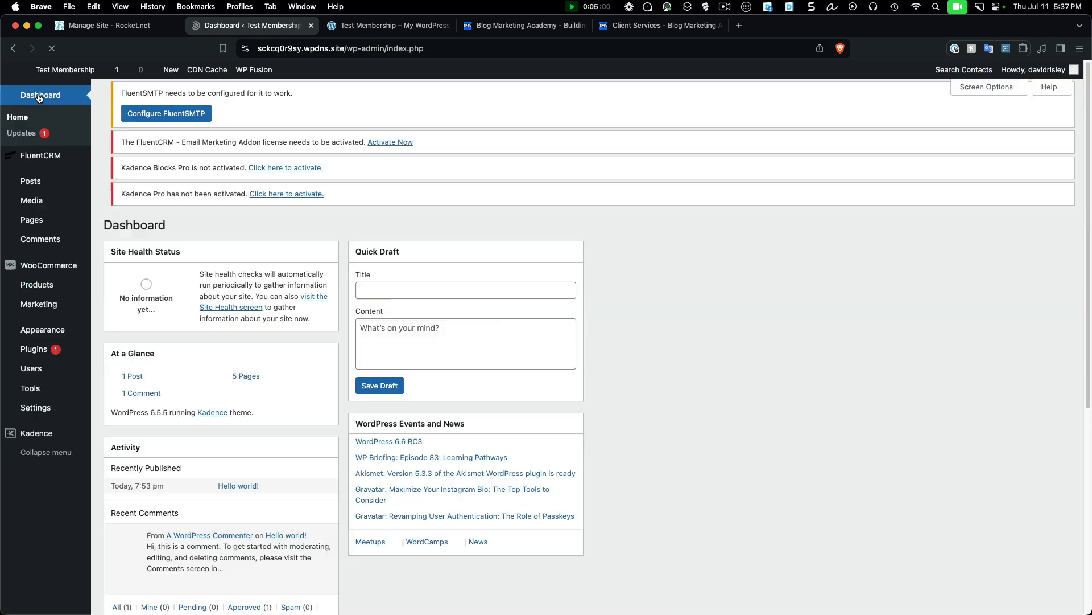